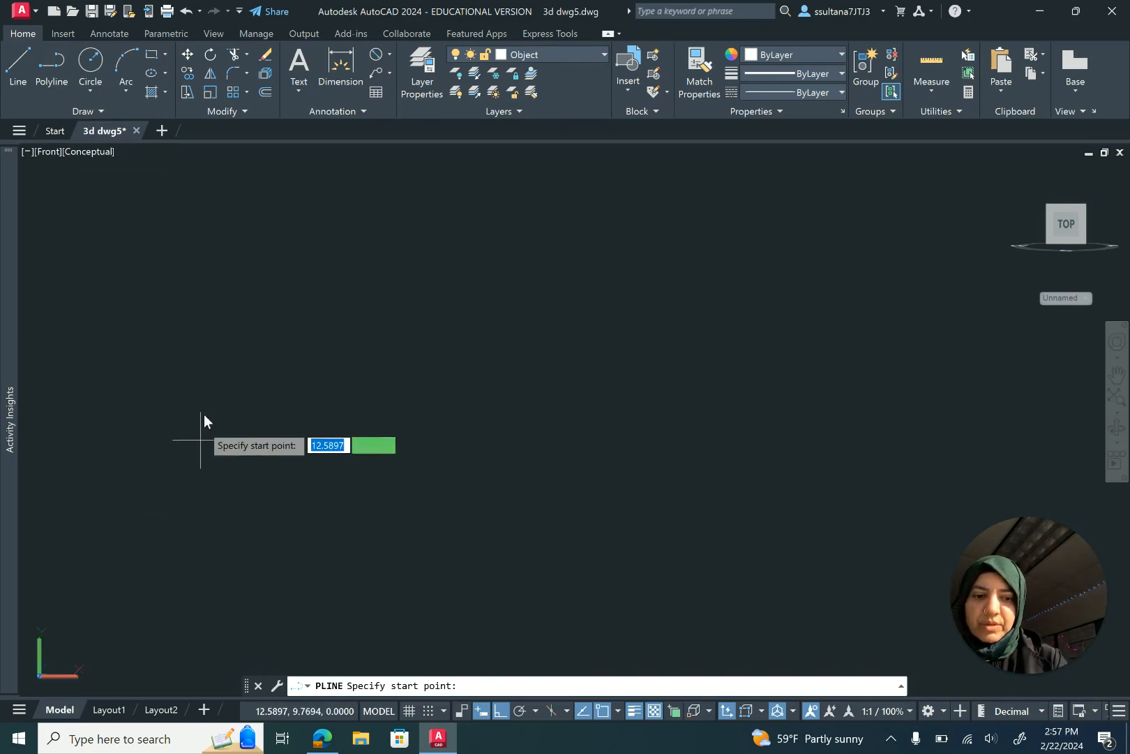
Step: Start a polyline at 10,10 and draw its first segments 3 units down and 7 units to the right
text(10)
key(Tab)
text(10)
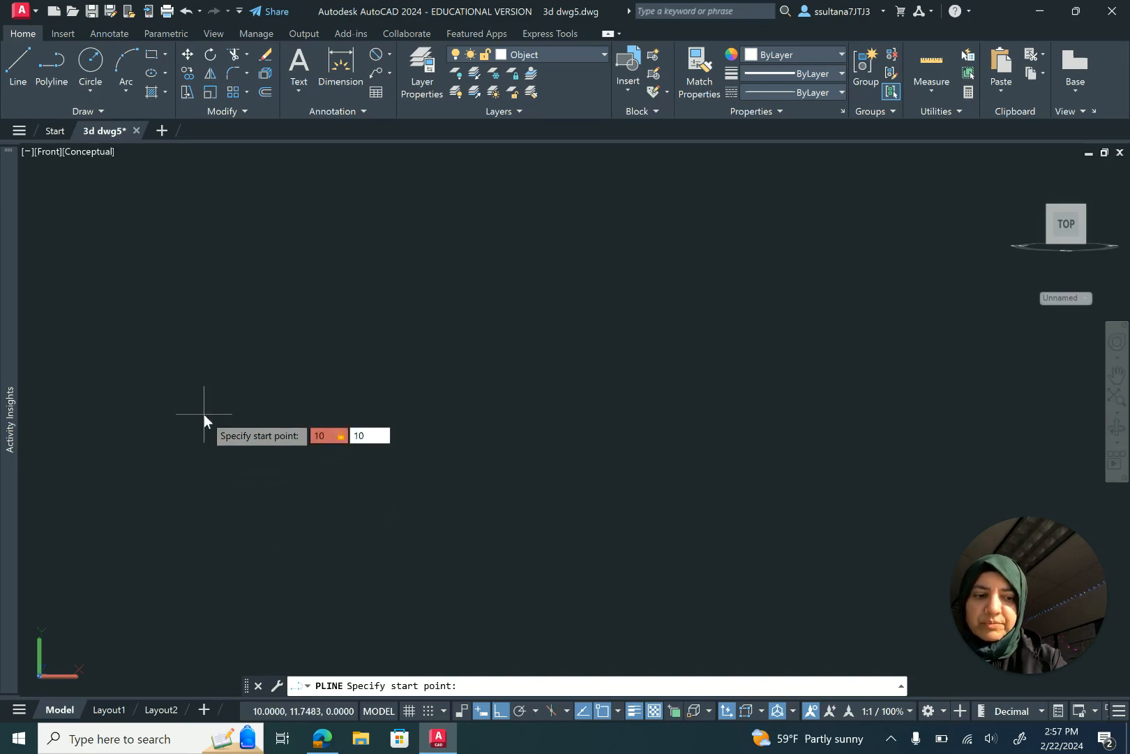
key(Return)
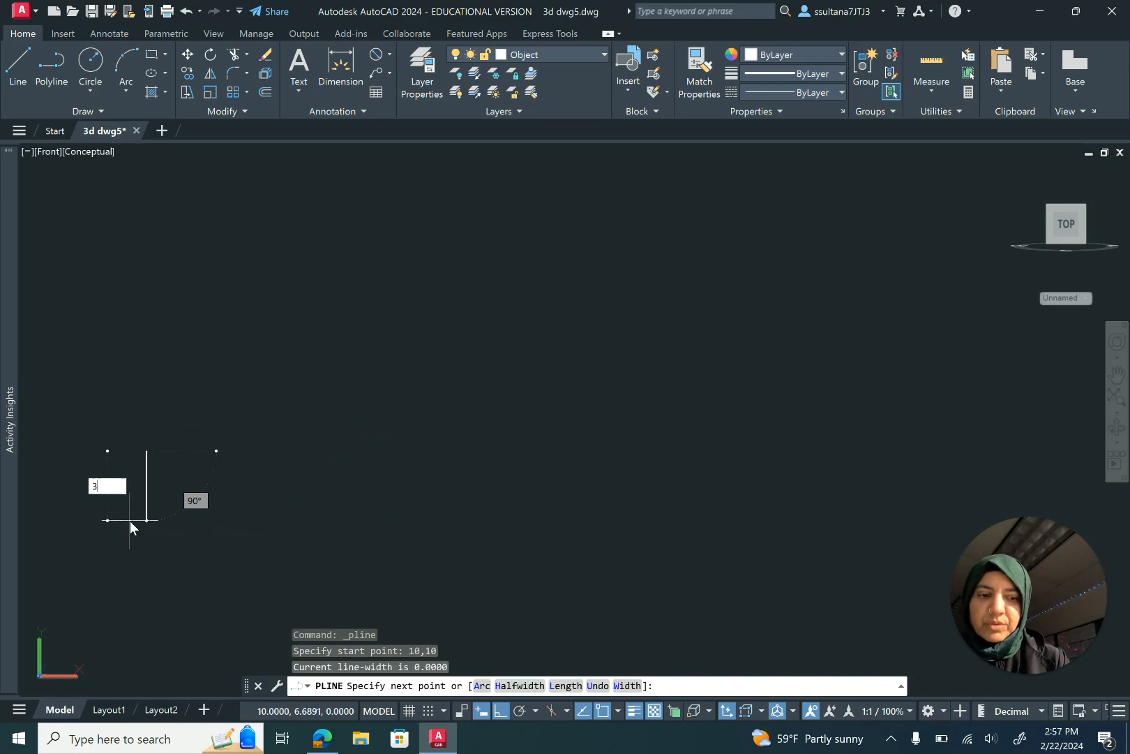
text(3)
key(Return)
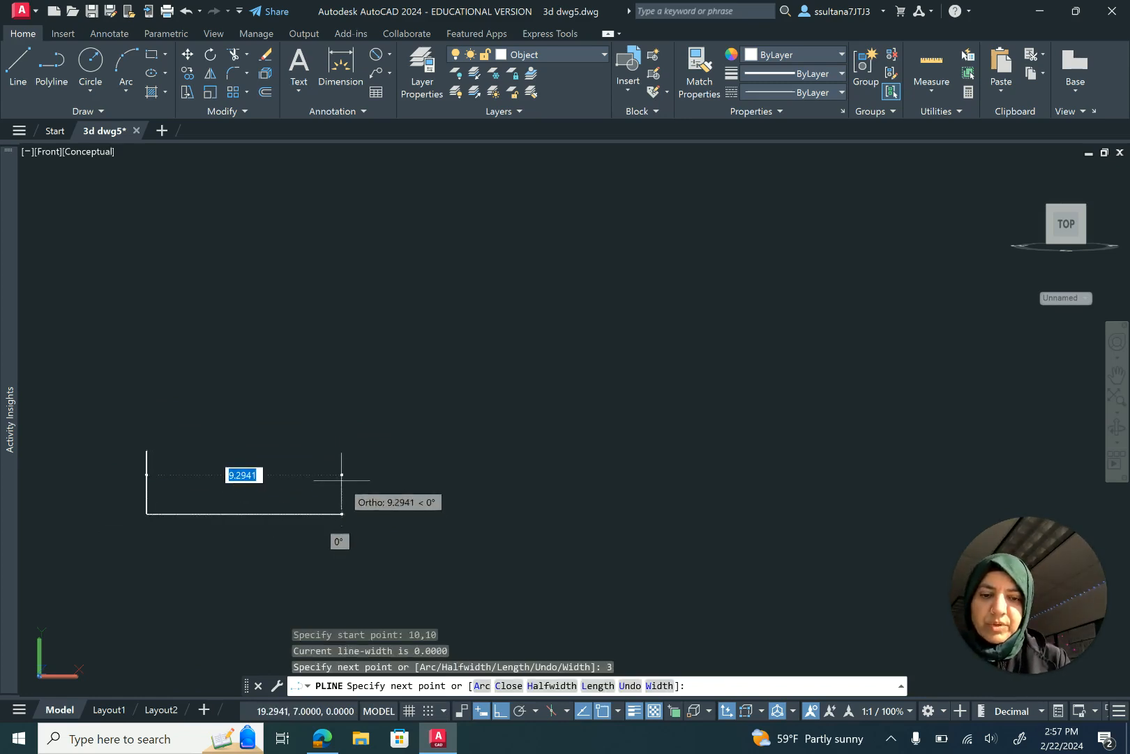
text(7)
key(Return)
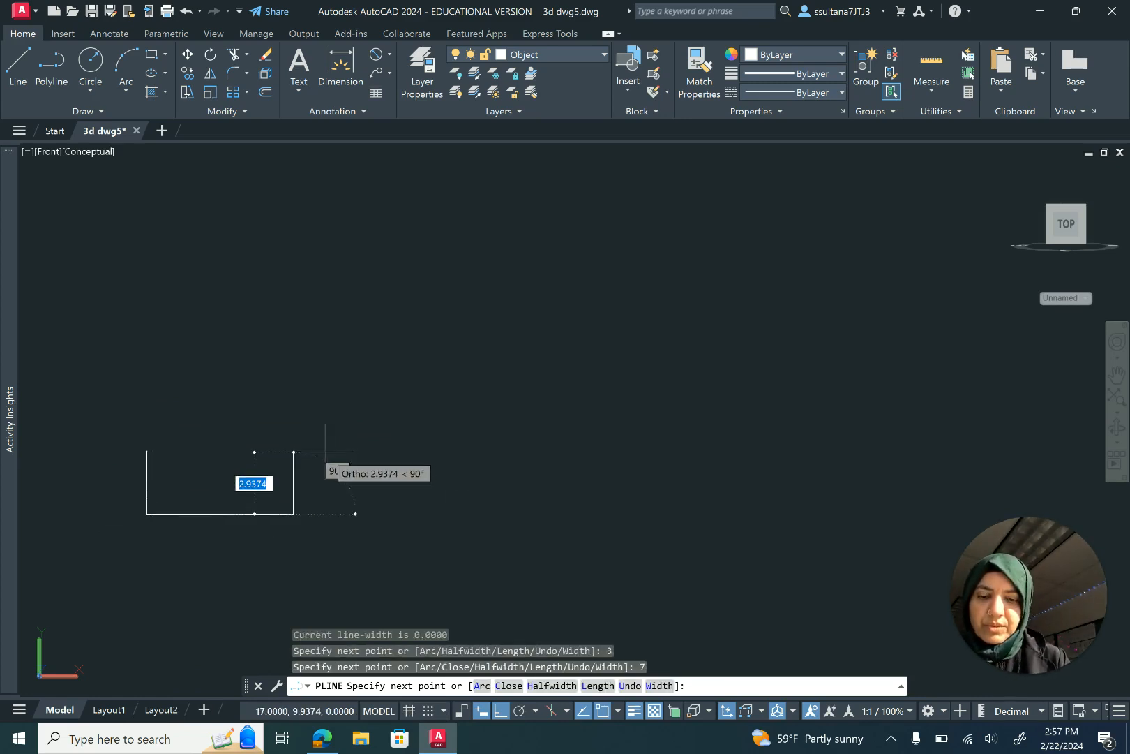
Step: Continue the polyline with a segment 1.12 units up and one 3.76 units to the left
text(1)
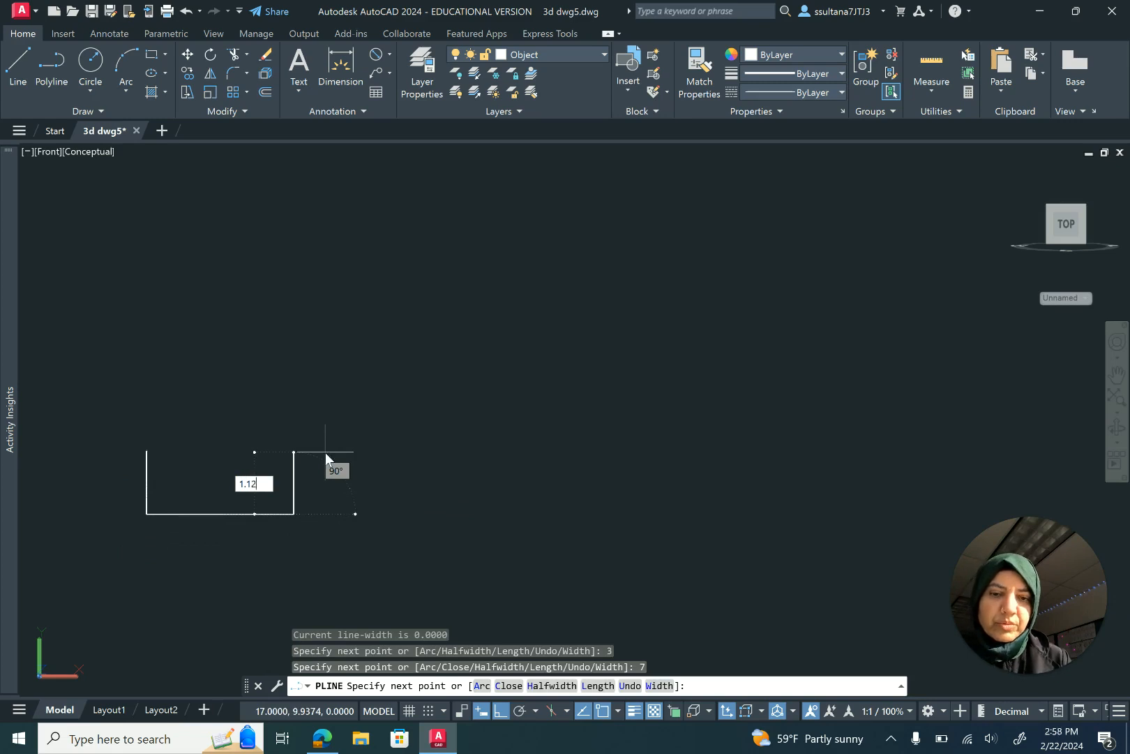
text(.12)
key(Return)
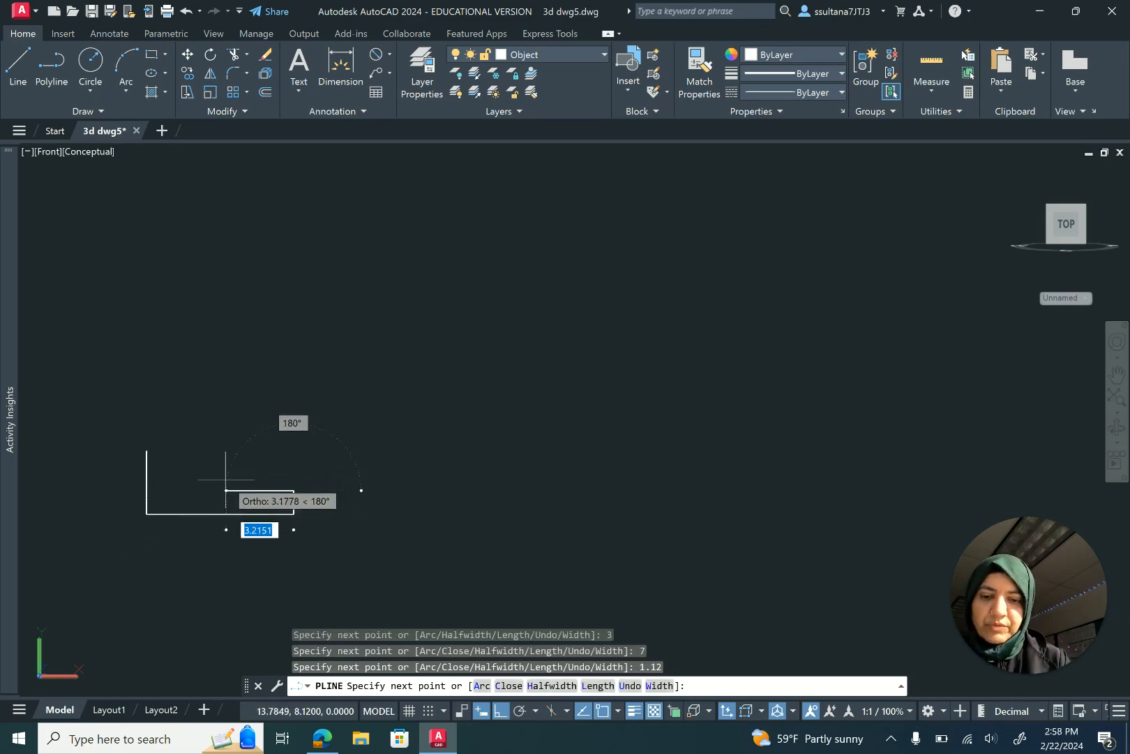
text(3.)
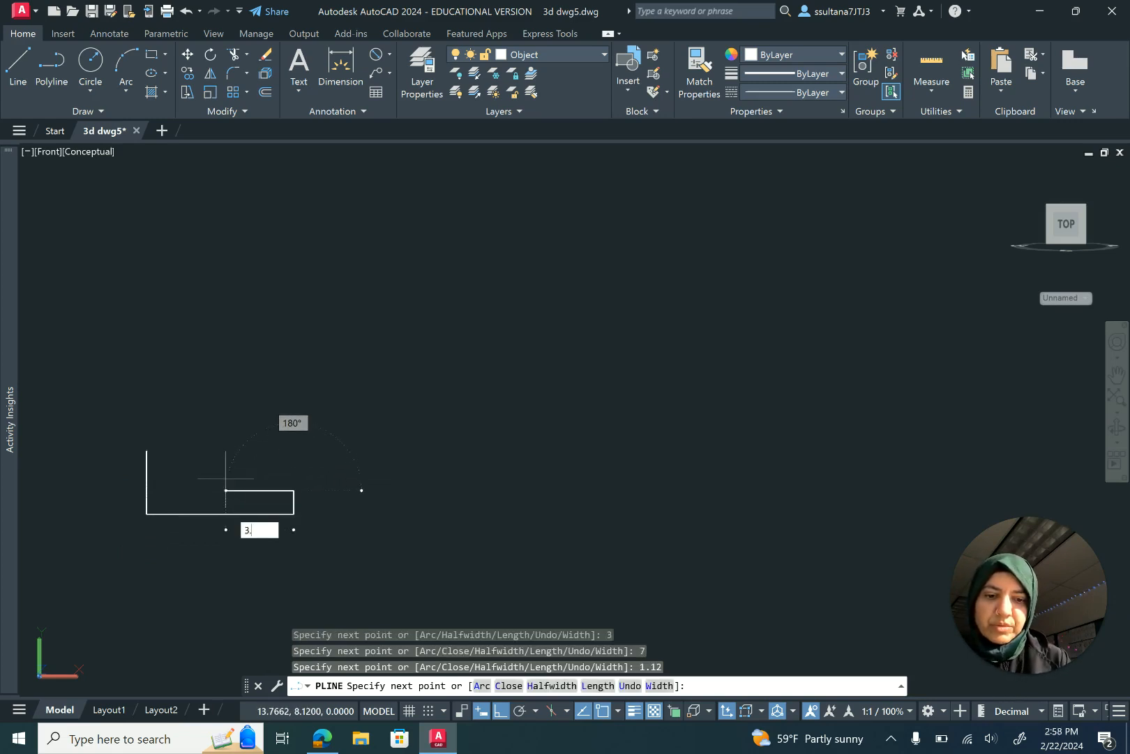
text(76)
key(Return)
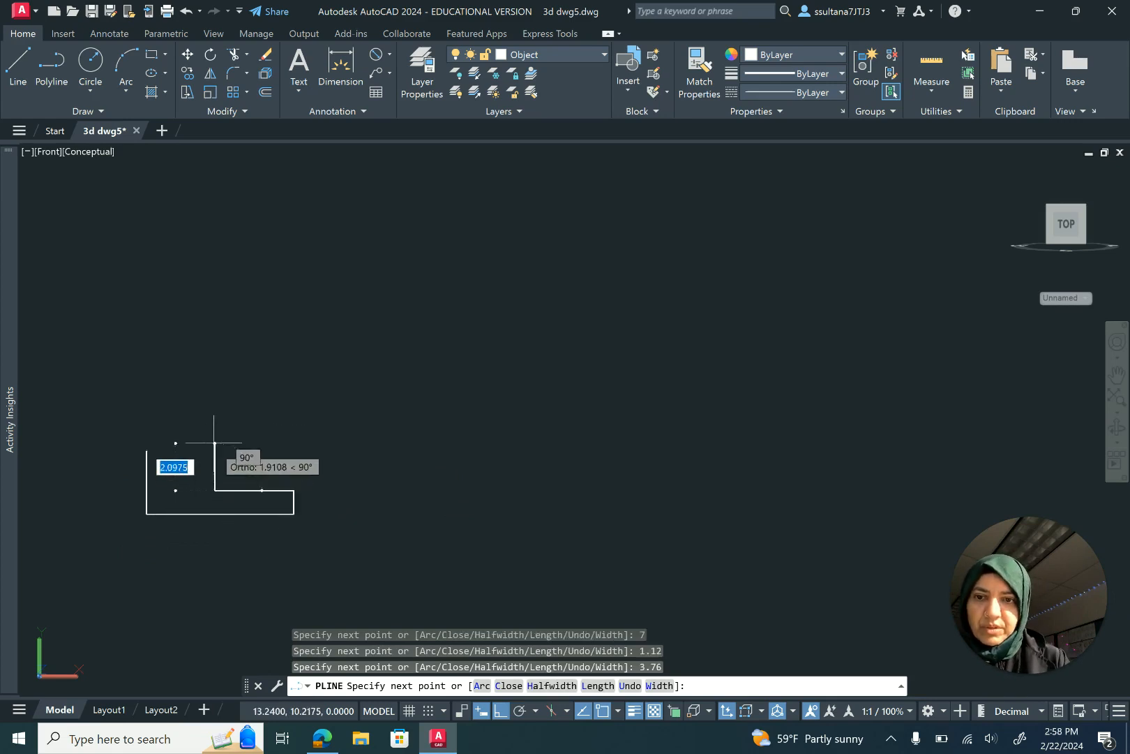
Step: Extend the polyline straight up level with its start point and finish the profile with an arc ending at the start point
scroll(163, 450, up, 5)
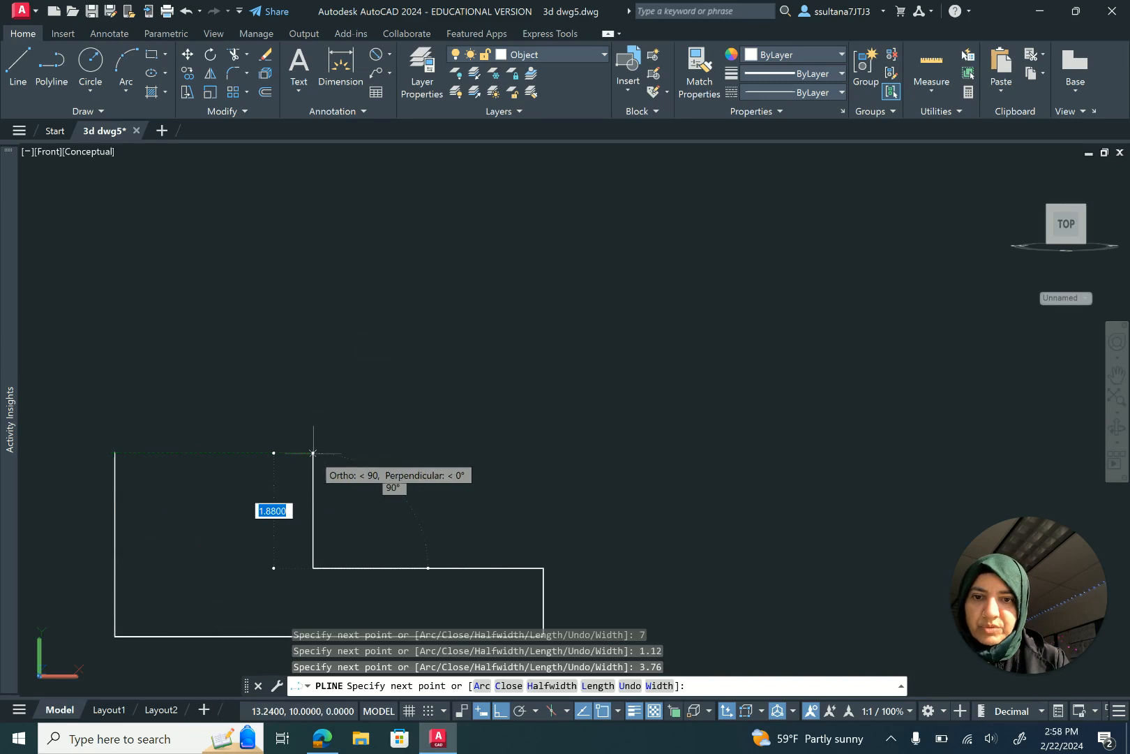
click(314, 452)
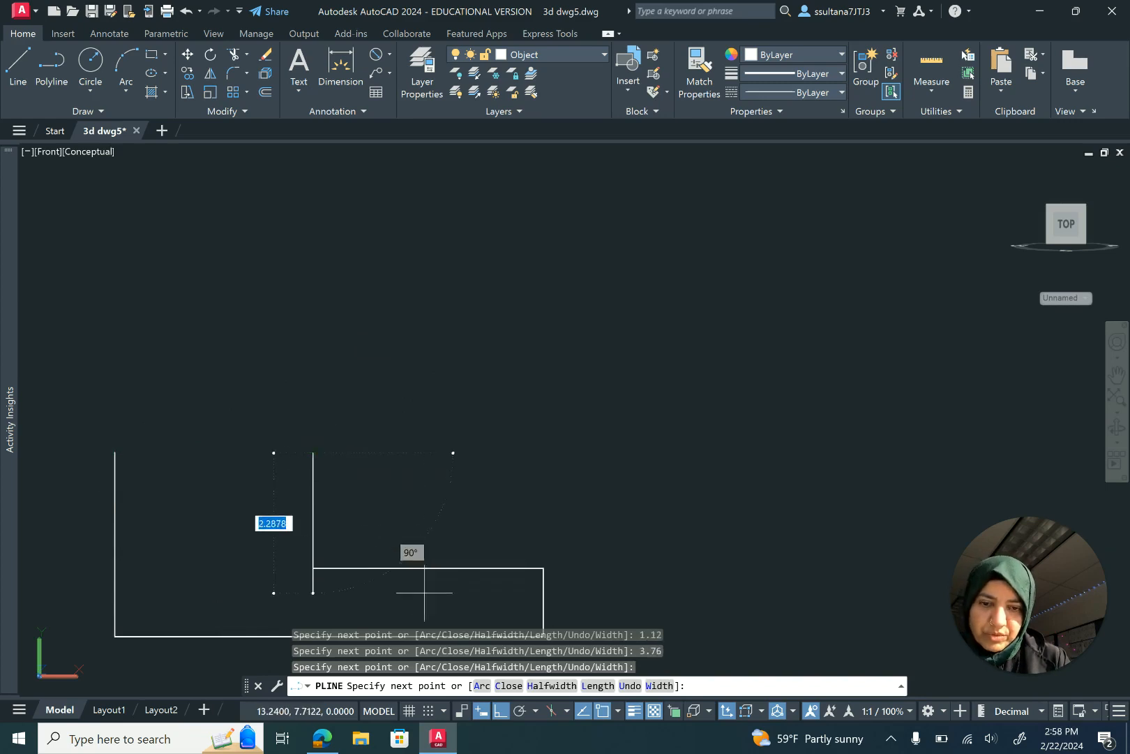
click(483, 685)
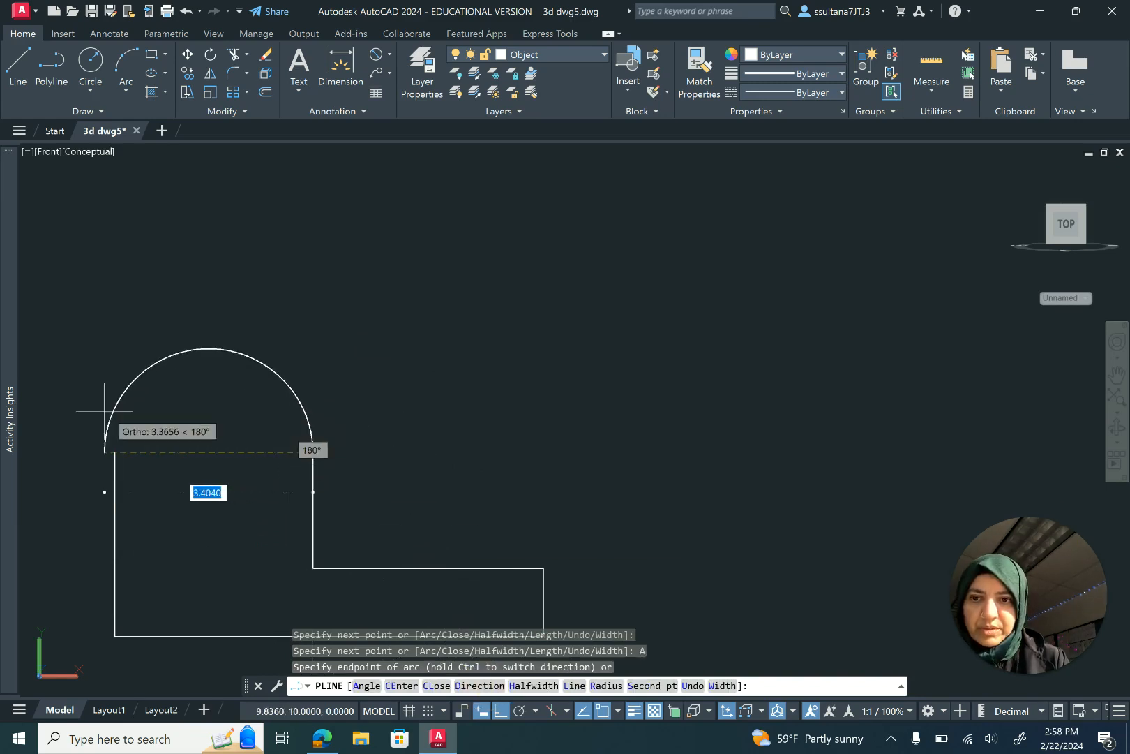
click(115, 452)
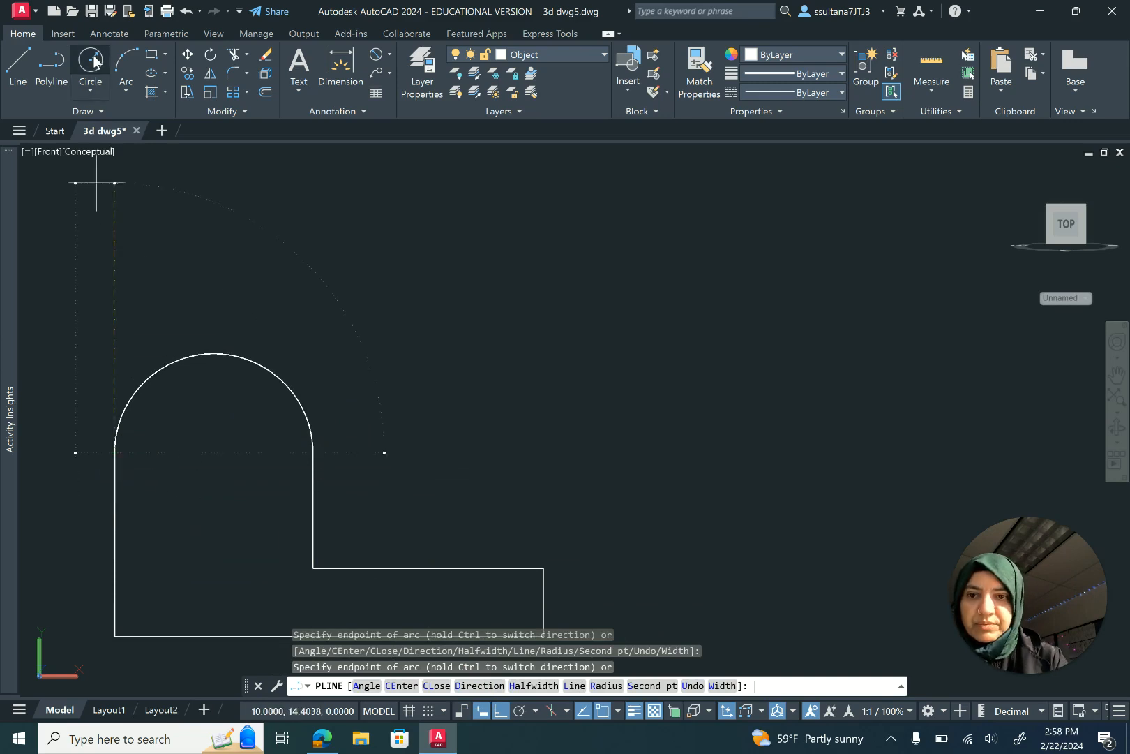
key(Escape)
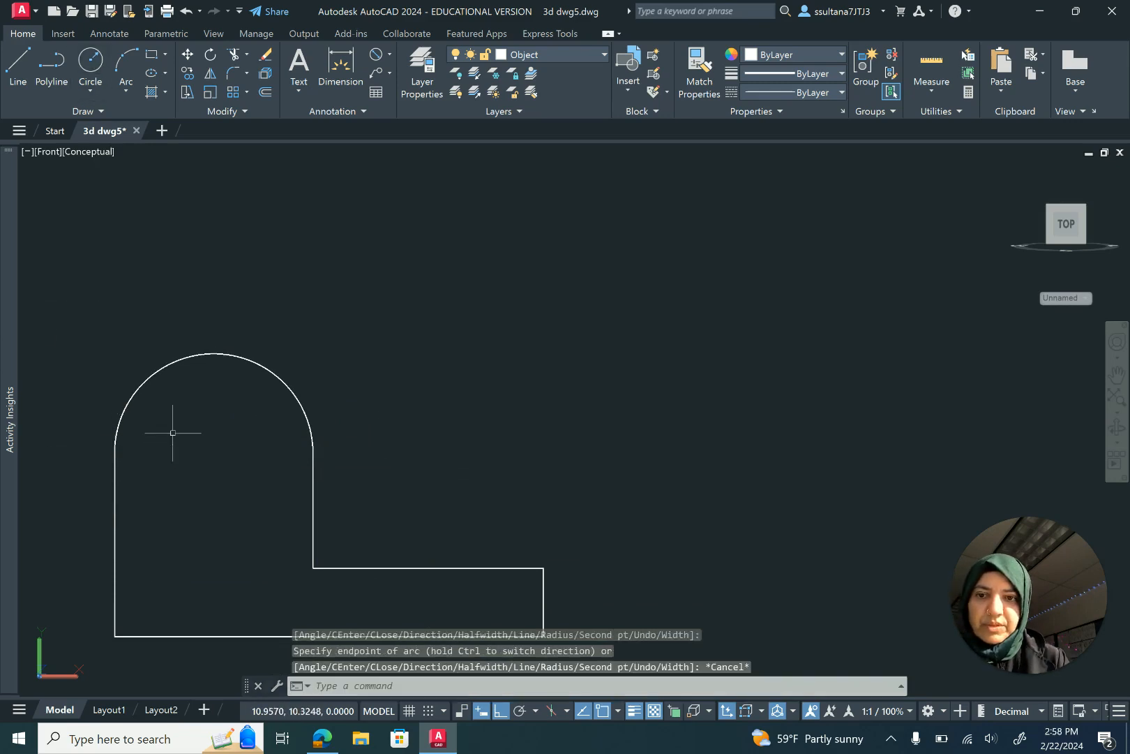
Step: Make Center the current layer and draw a horizontal line between the two ends of the profile's arc
scroll(335, 336, down, 4)
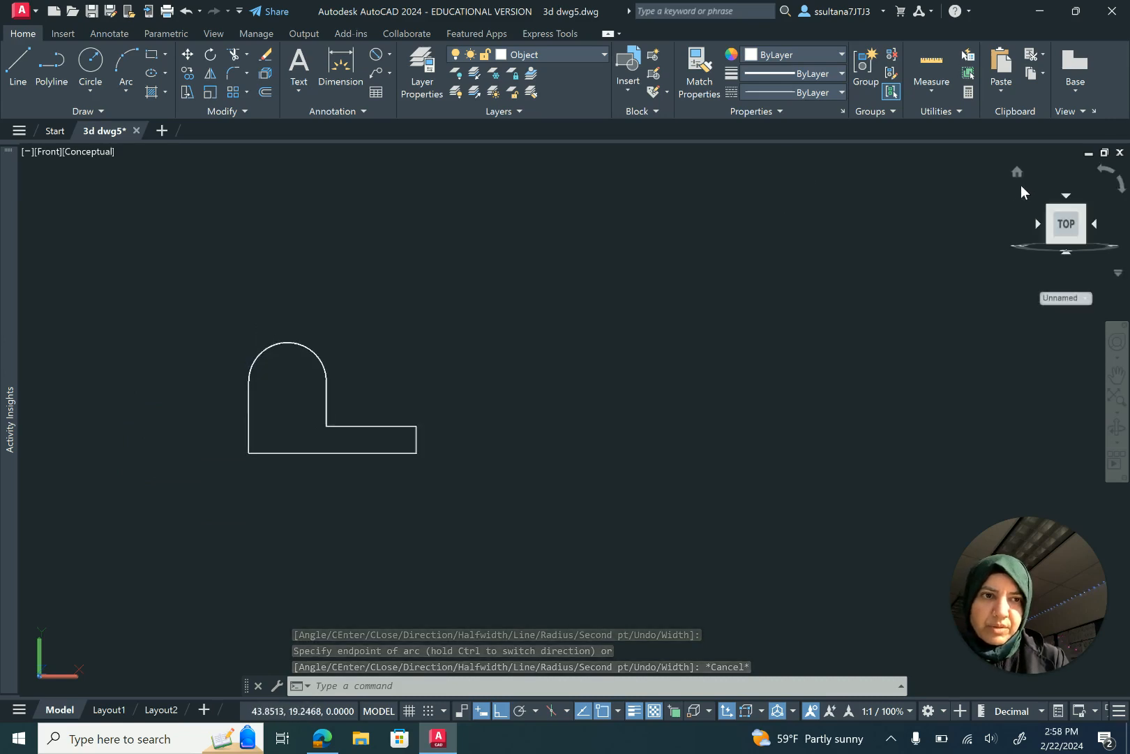
click(604, 55)
click(559, 149)
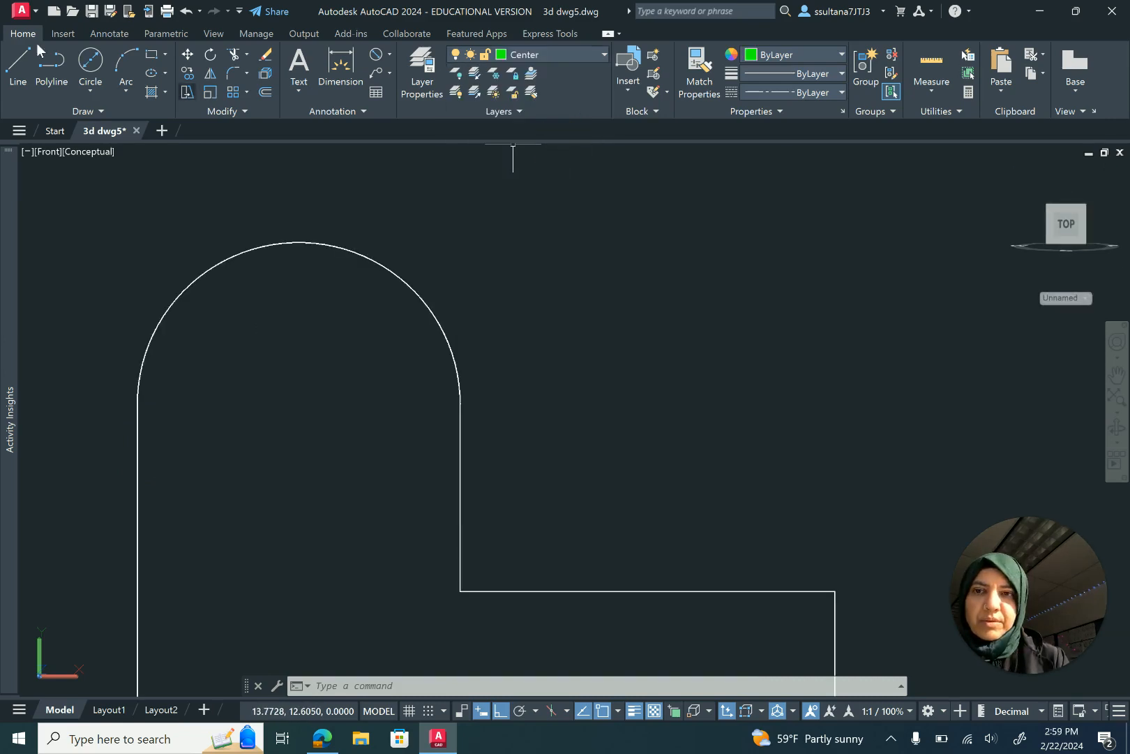
click(26, 66)
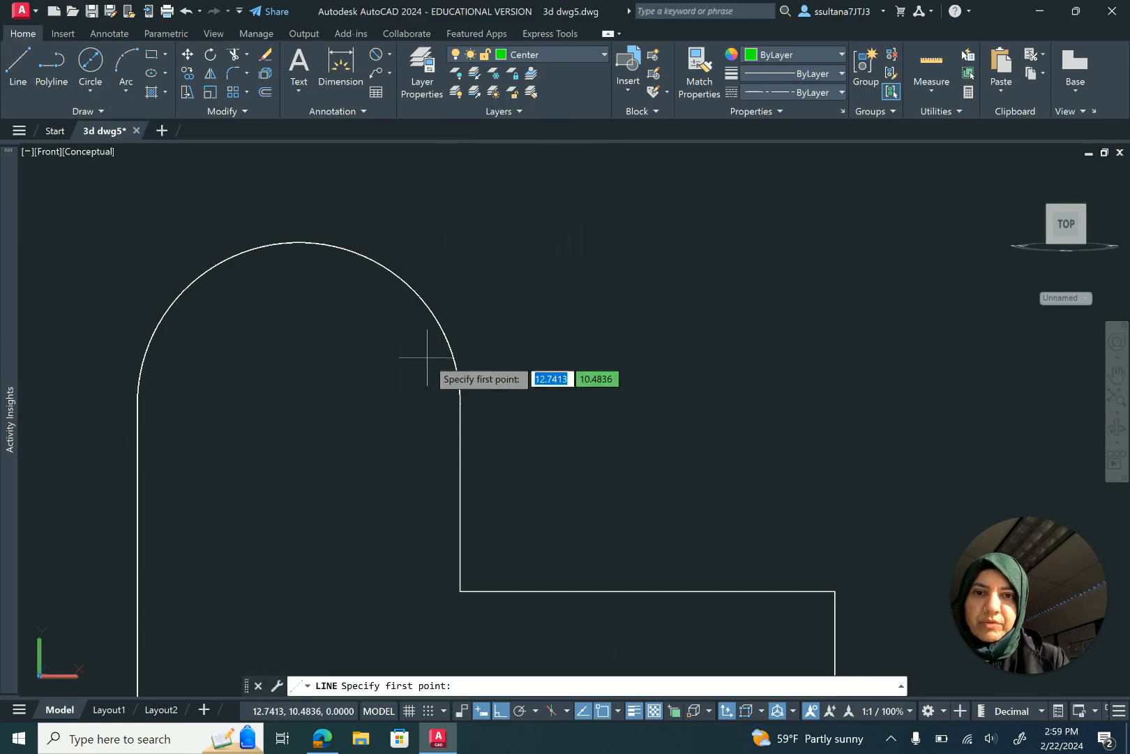
click(459, 404)
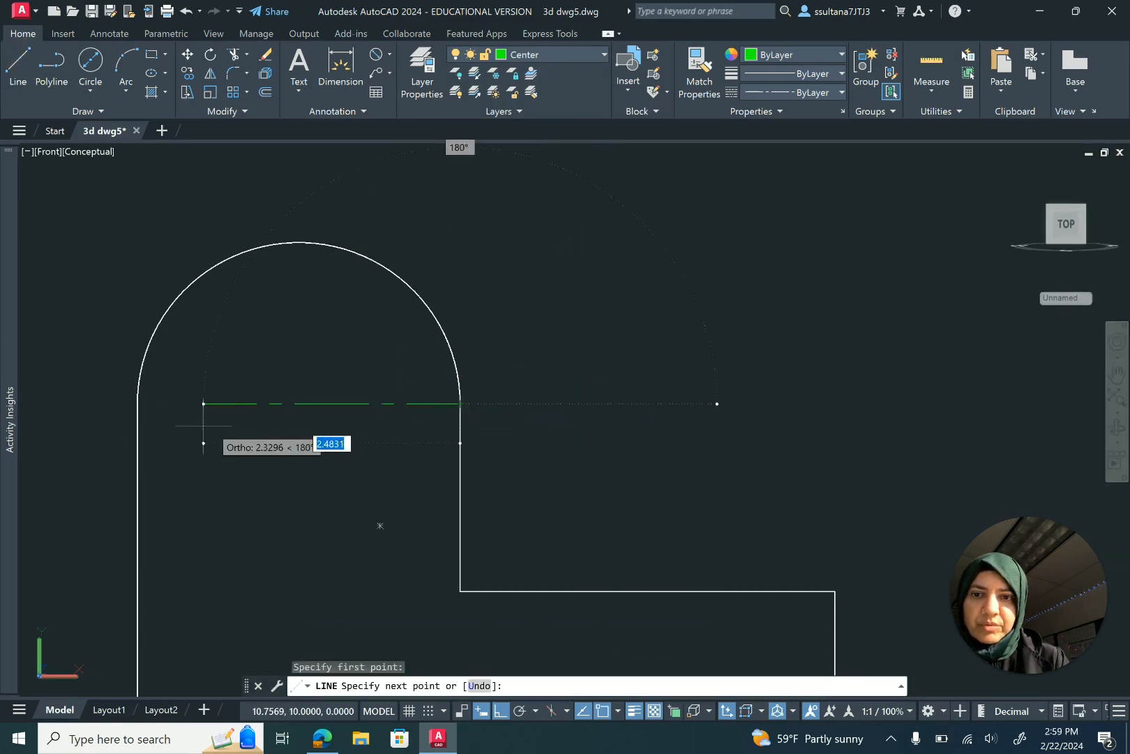
click(139, 404)
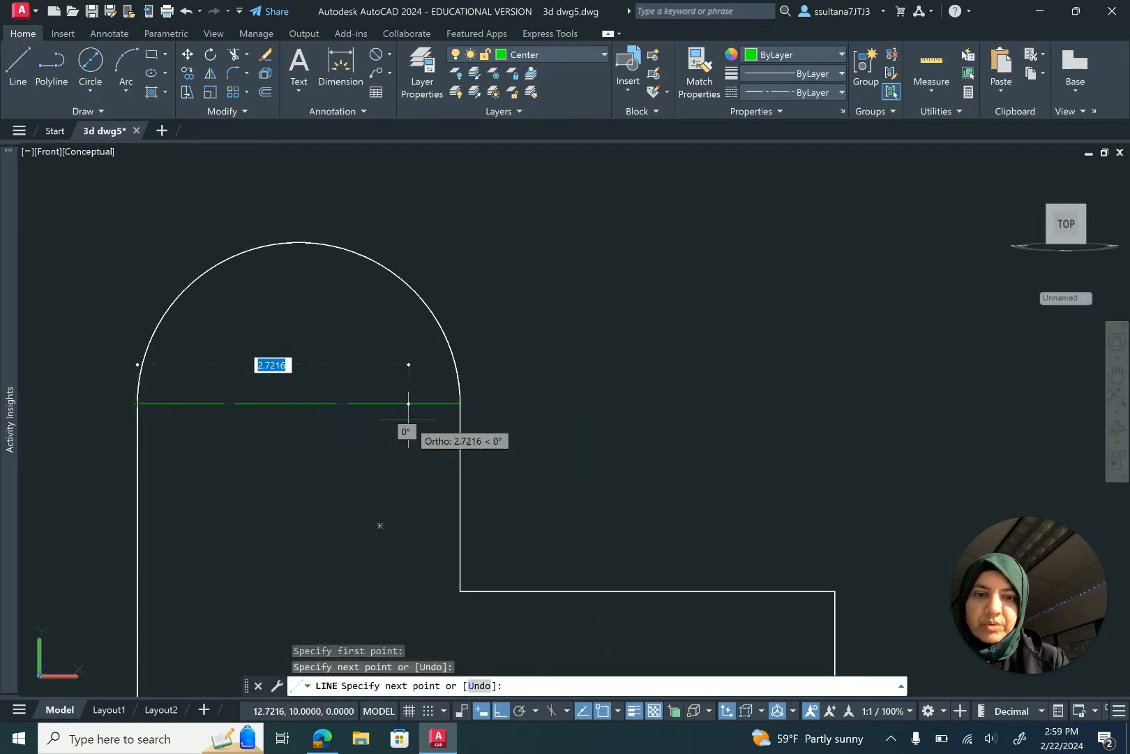
key(Return)
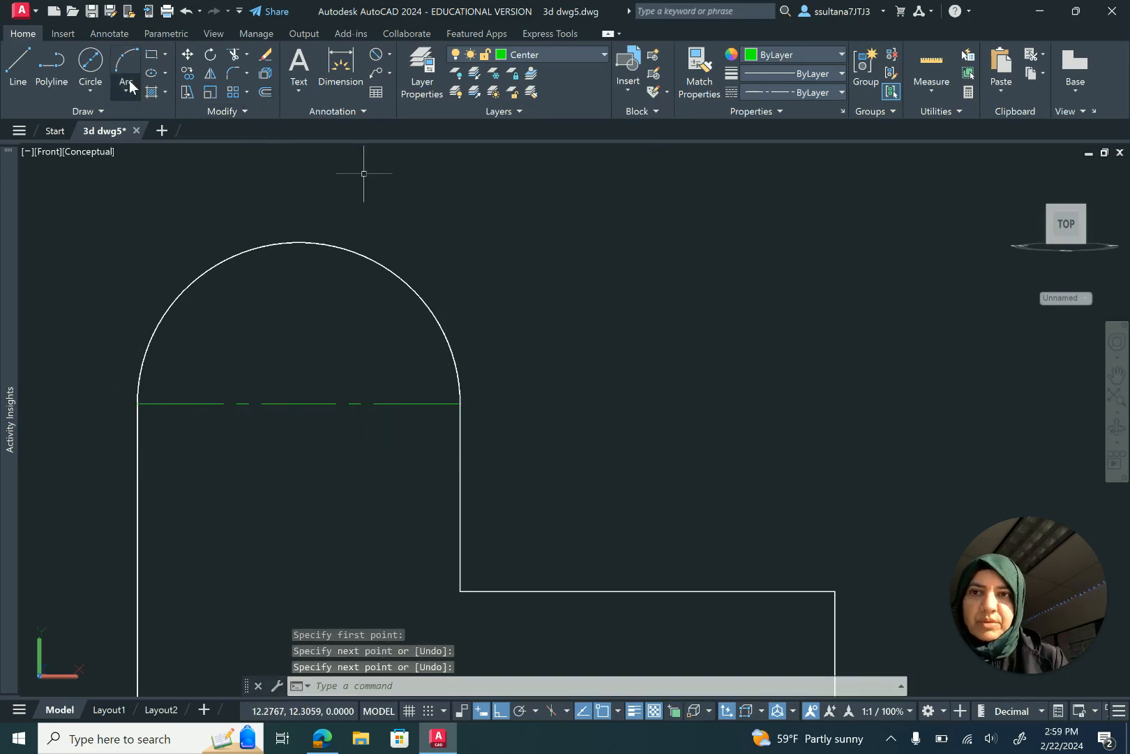
Step: Draw a circle of diameter 1 centred on the midpoint of the center line
click(91, 64)
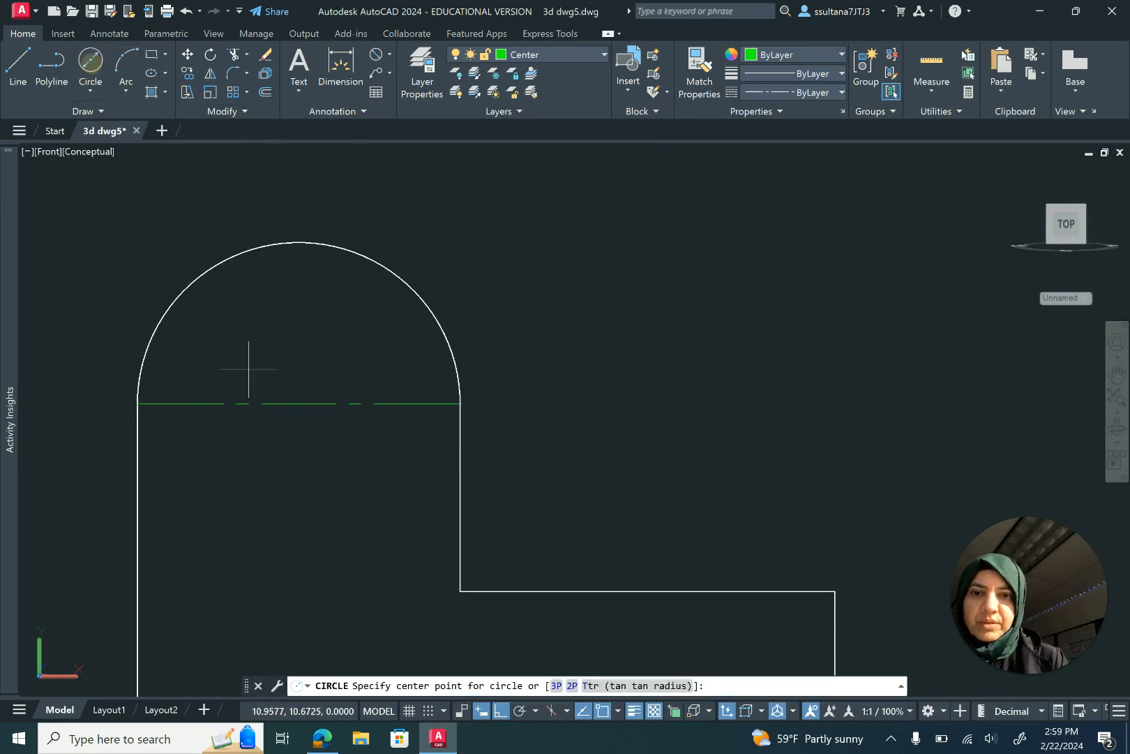
click(299, 404)
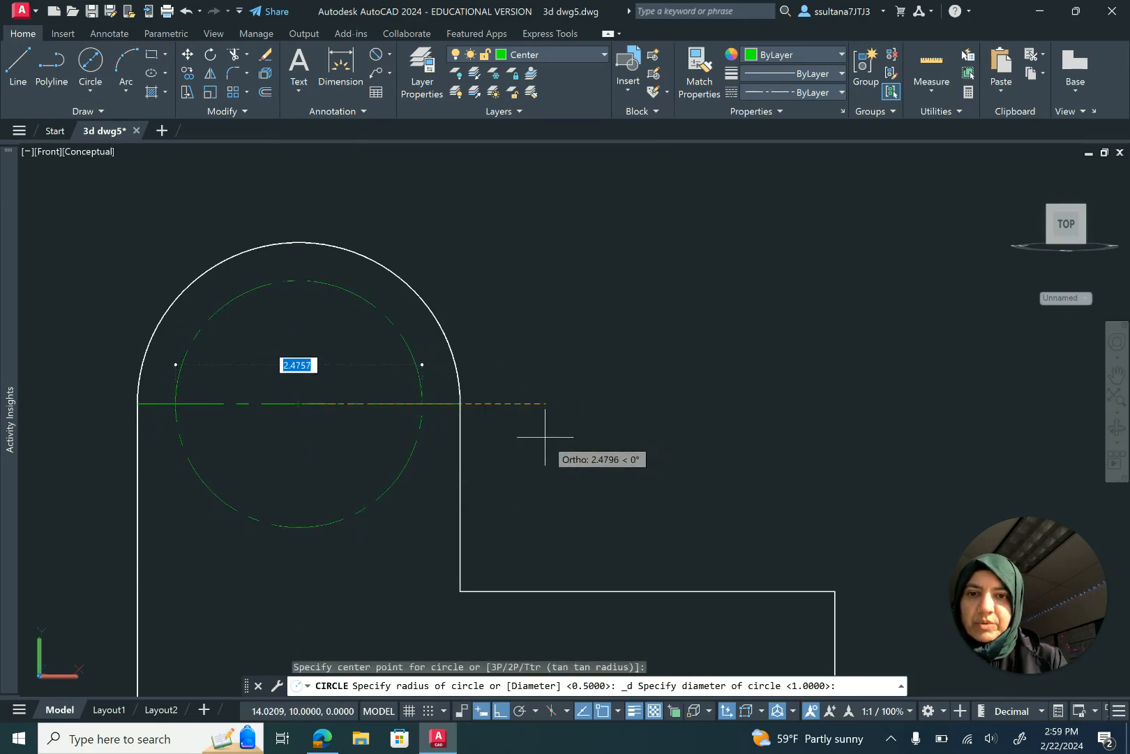
text(1)
key(Return)
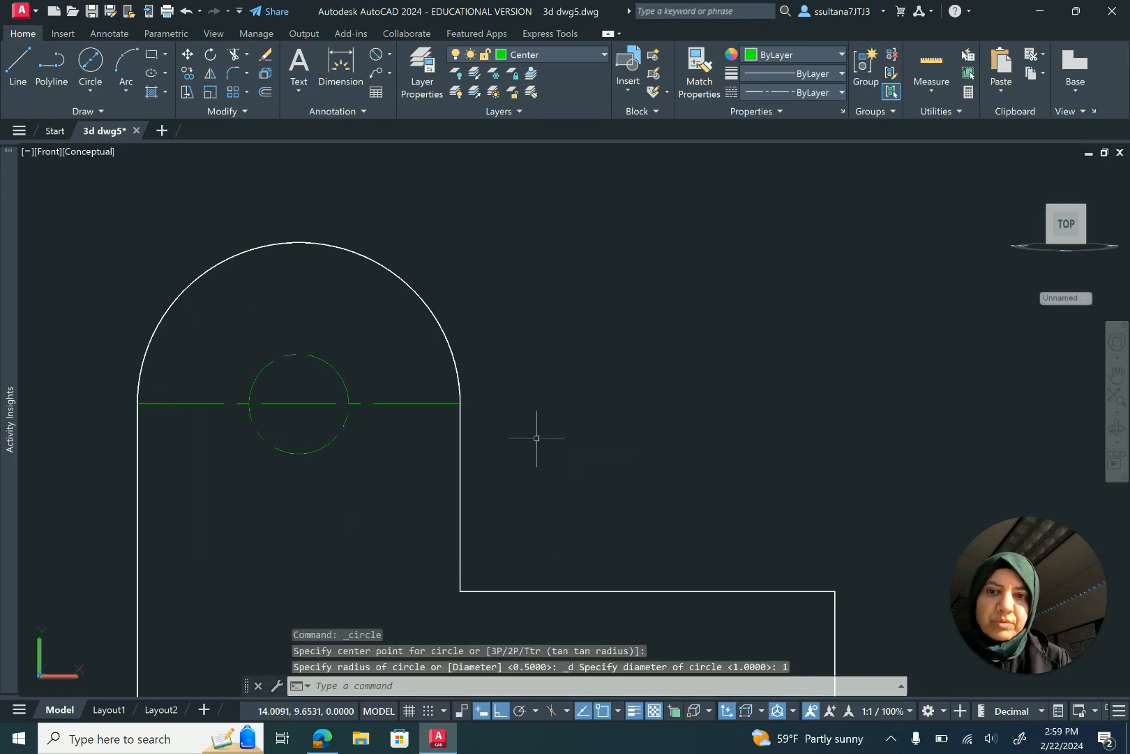
Step: Add a concentric circle of diameter 1.5 around the small circle
click(91, 64)
click(299, 404)
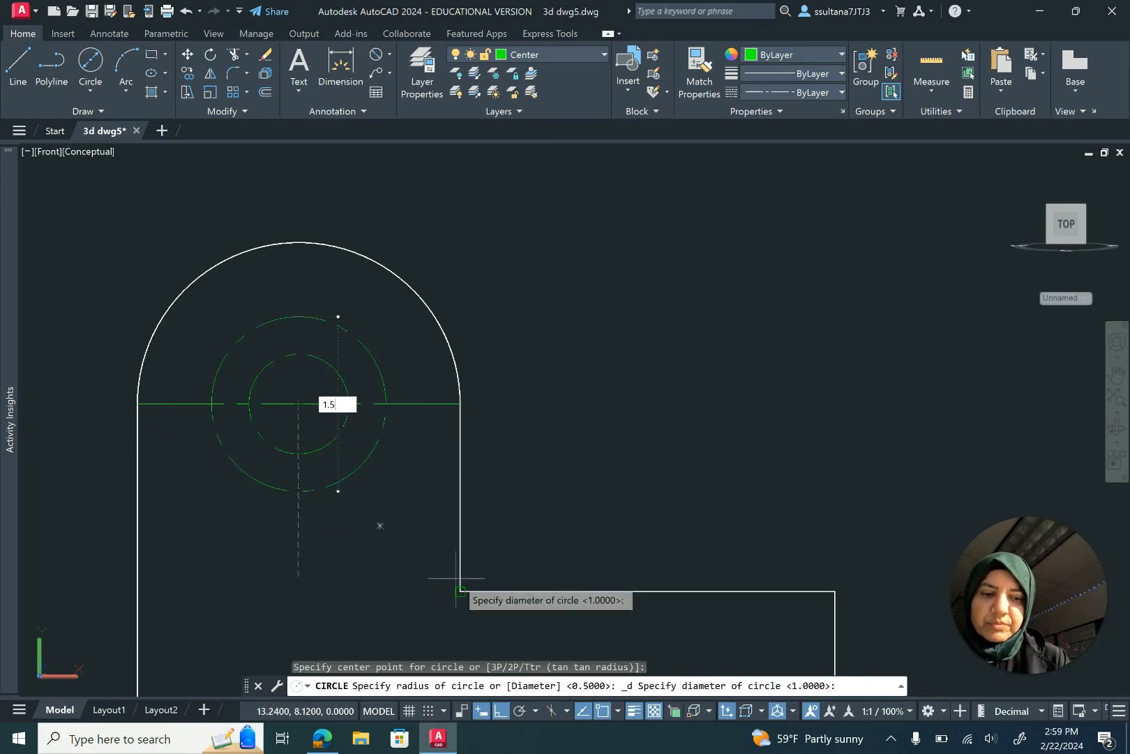
text(1.5)
key(Return)
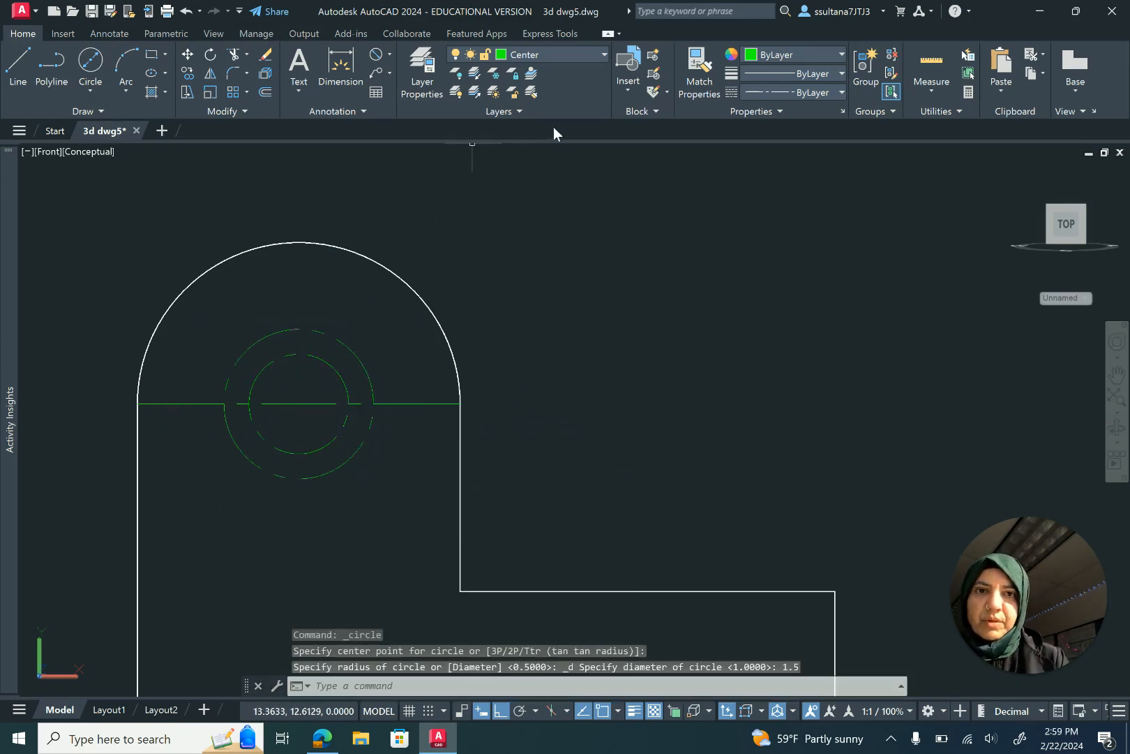
Step: Match the properties of the outer profile polyline onto both circles
click(700, 69)
click(432, 315)
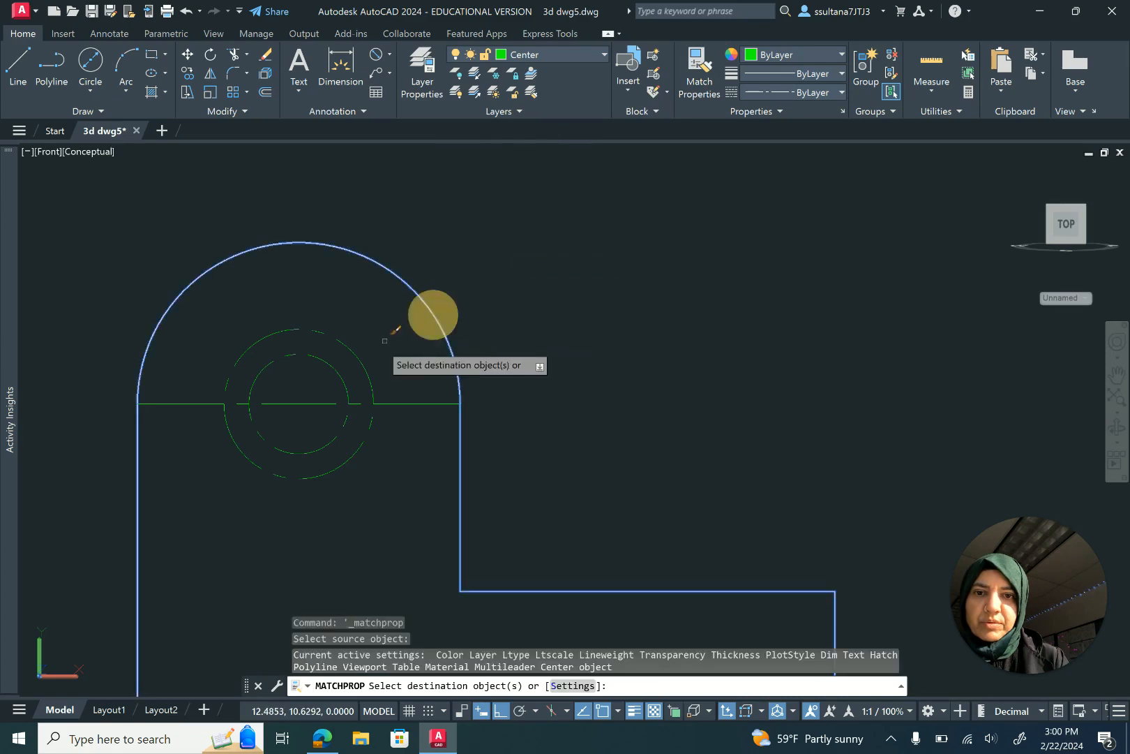
click(335, 368)
right_click(523, 321)
click(528, 326)
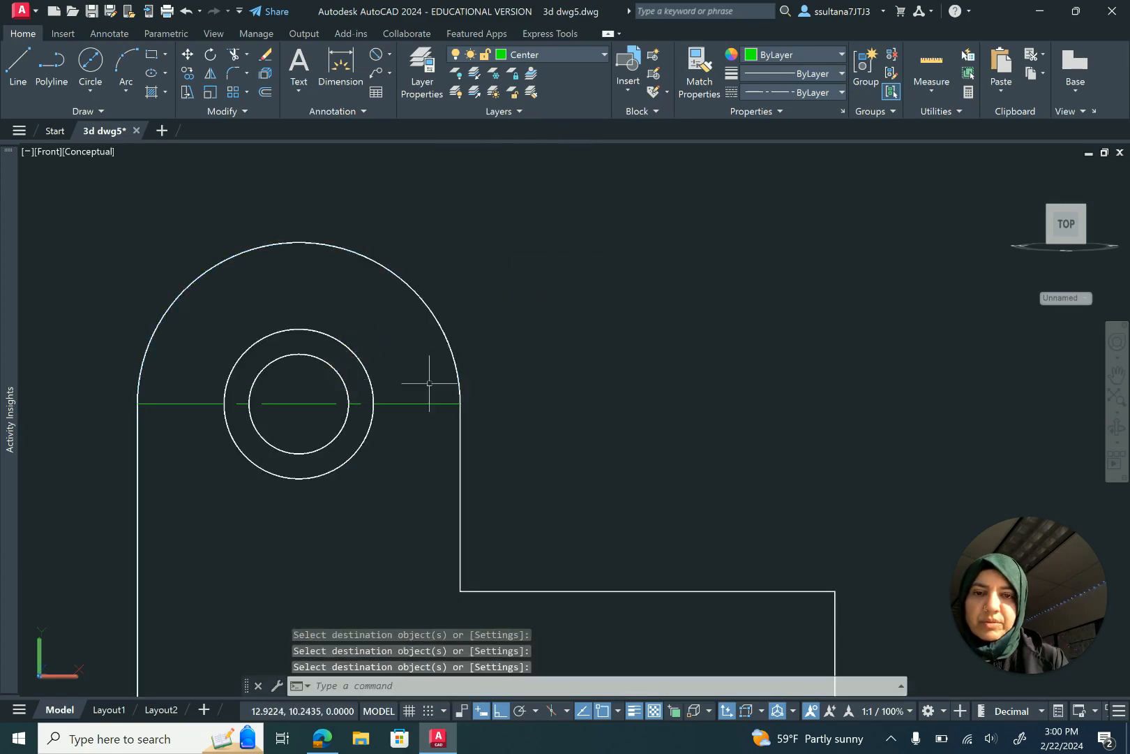
Step: Delete the horizontal center line running through the circles
click(424, 404)
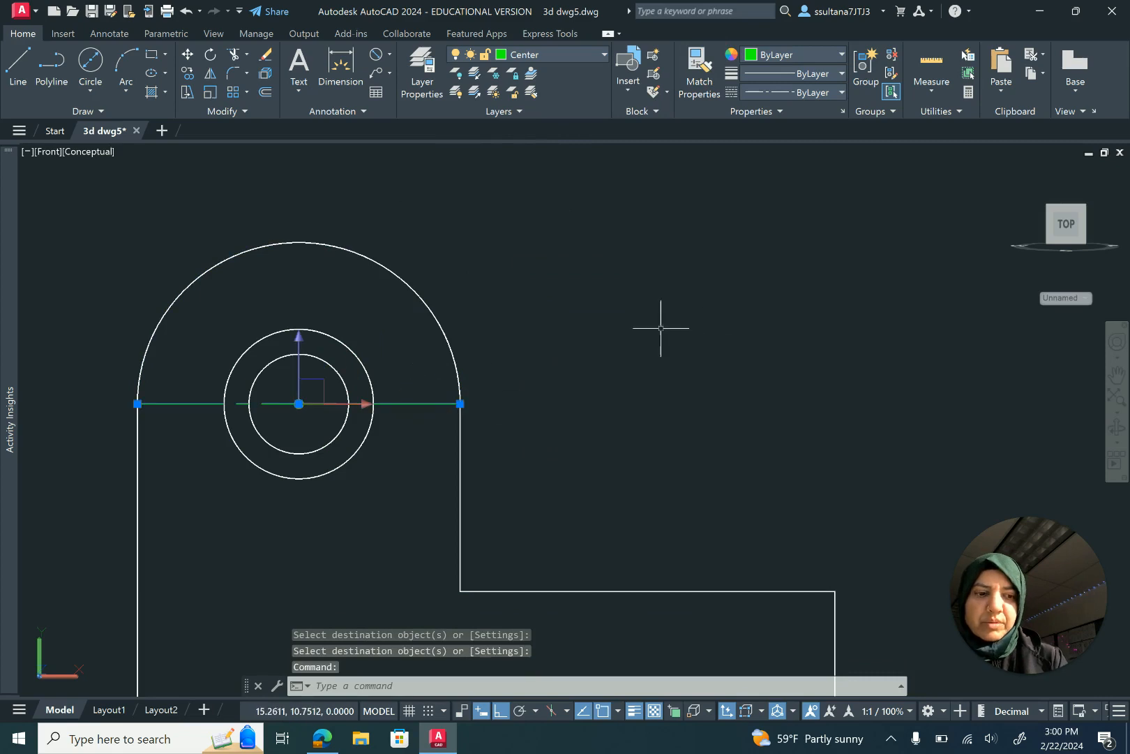
key(Delete)
scroll(485, 429, down, 2)
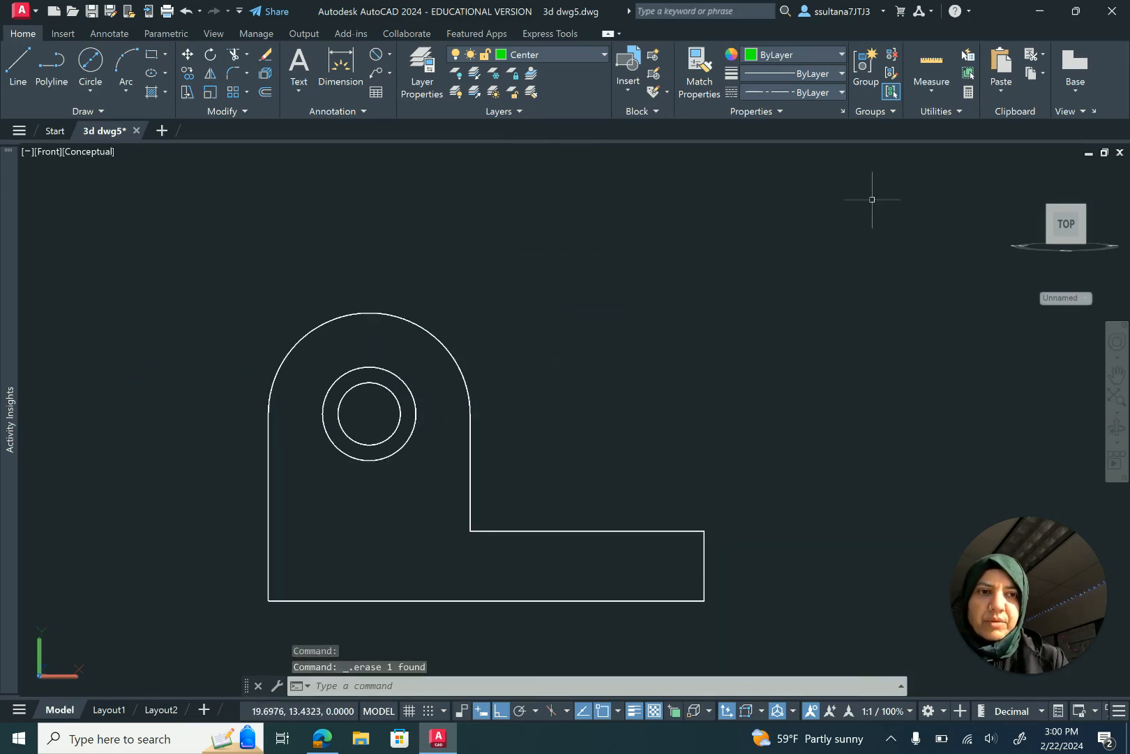
Step: Show the profile in the 3D home view and switch to the 3D Modeling workspace
click(1019, 174)
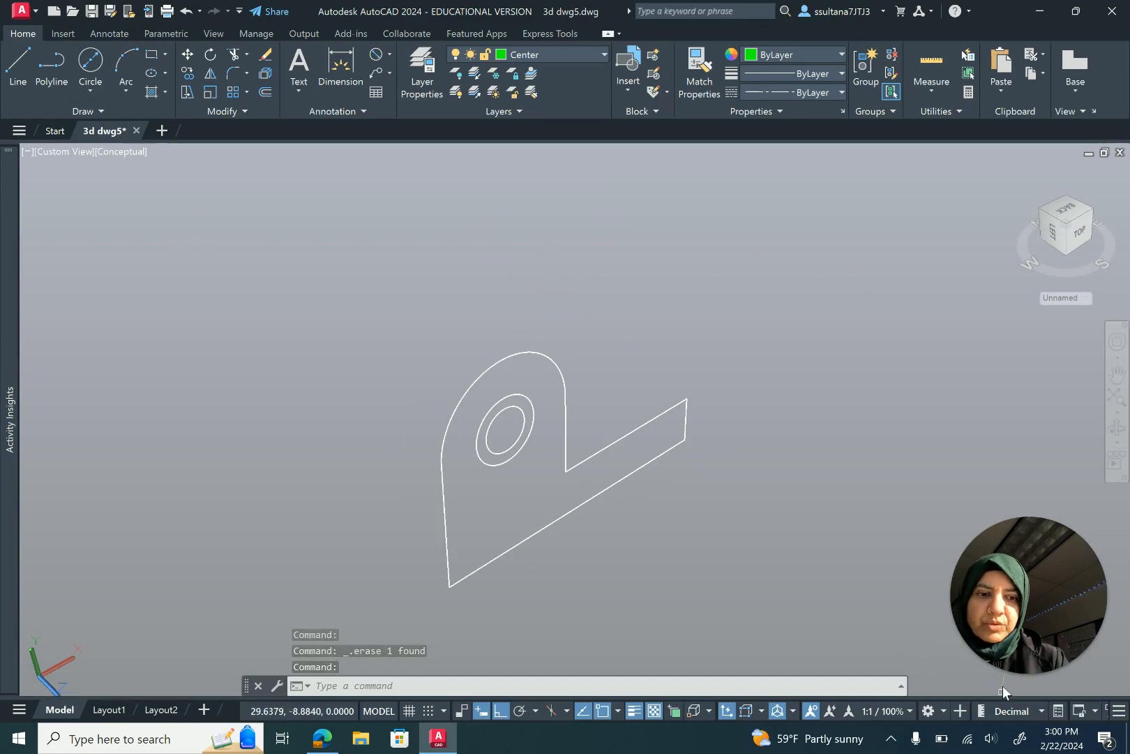
click(945, 711)
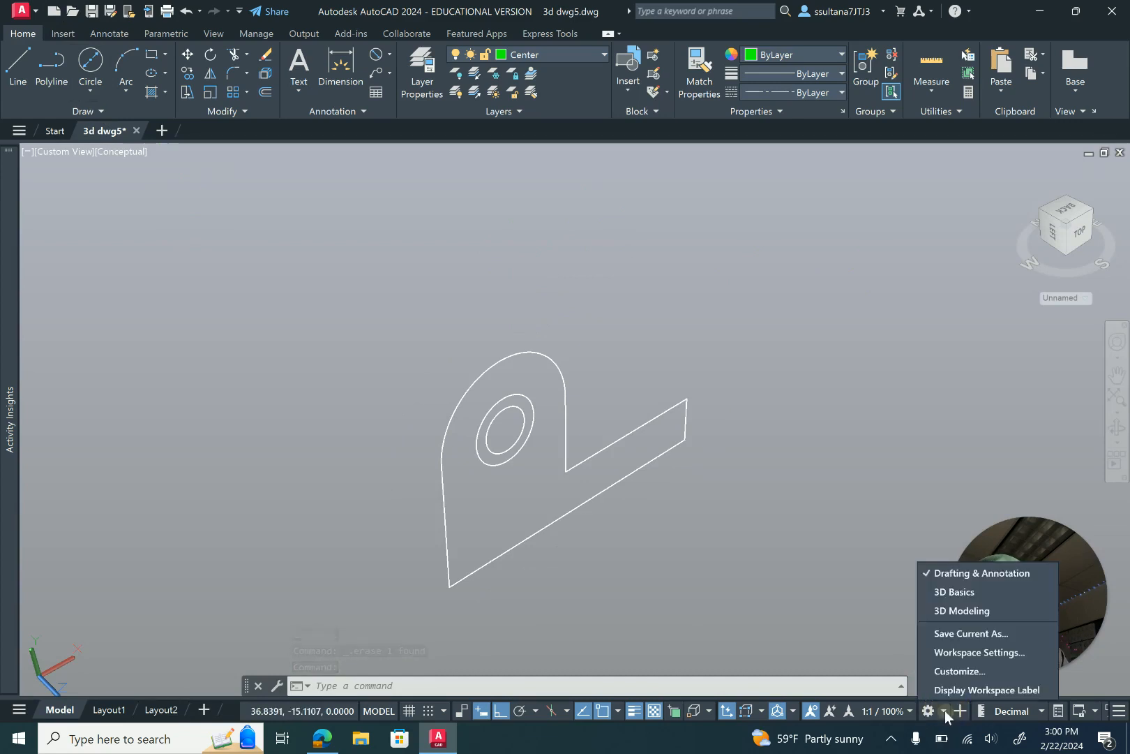
click(961, 610)
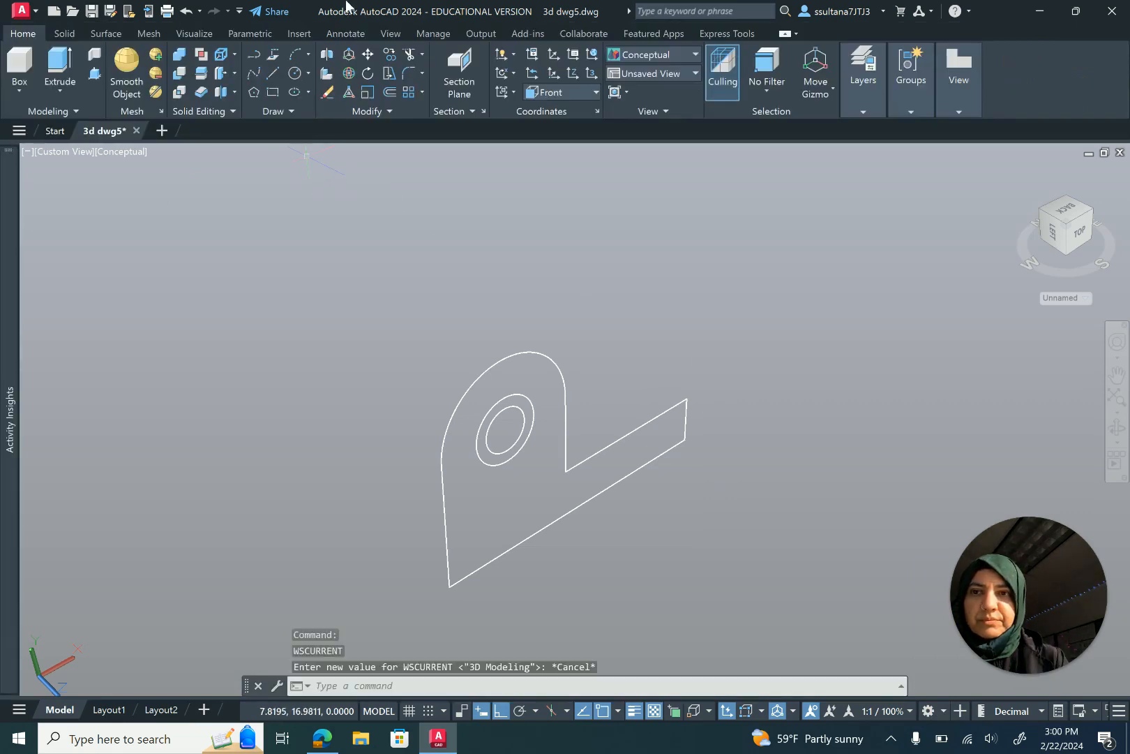
Step: Make Annotext the current layer
click(60, 72)
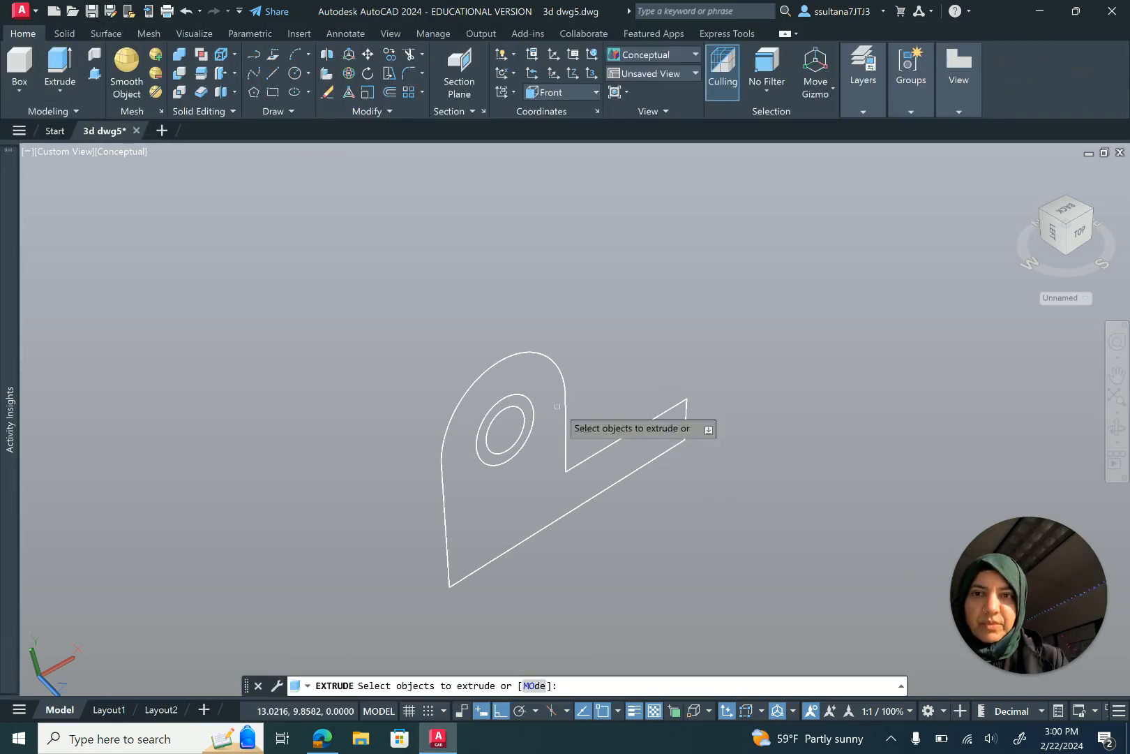
click(863, 69)
click(970, 130)
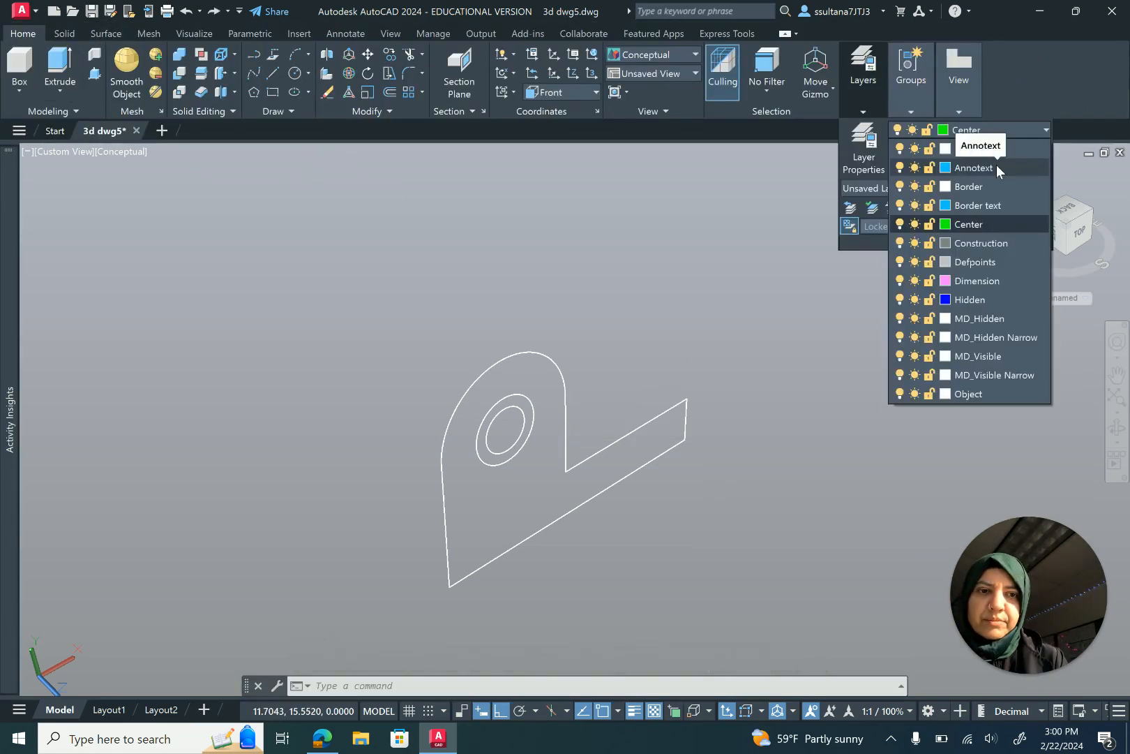
click(997, 168)
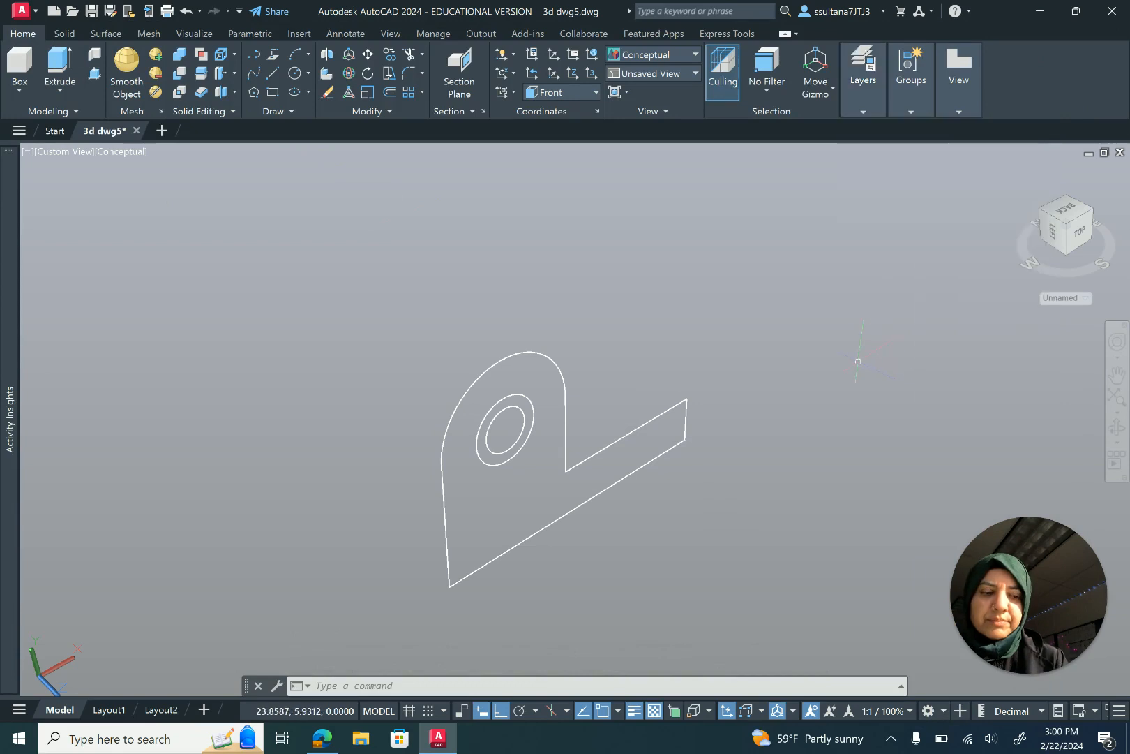
text(undo)
key(Return)
key(Escape)
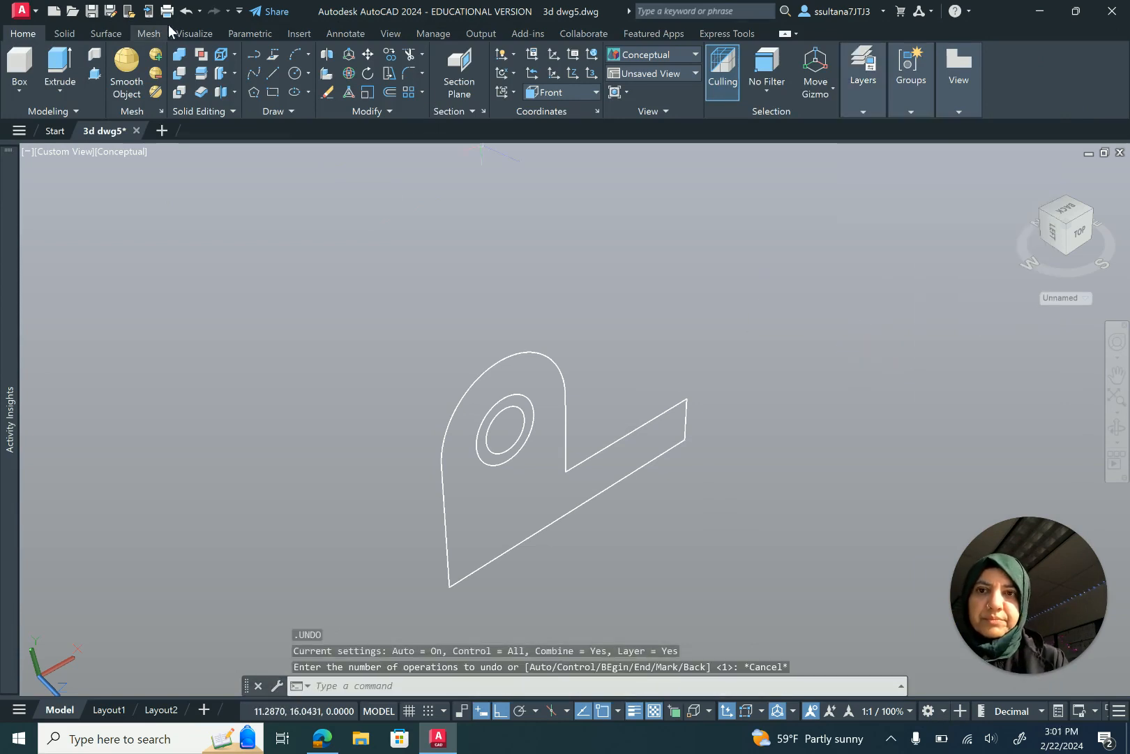
Step: Extrude the outer bracket profile 3 units backward into a solid, leaving both circles on its front face
click(70, 77)
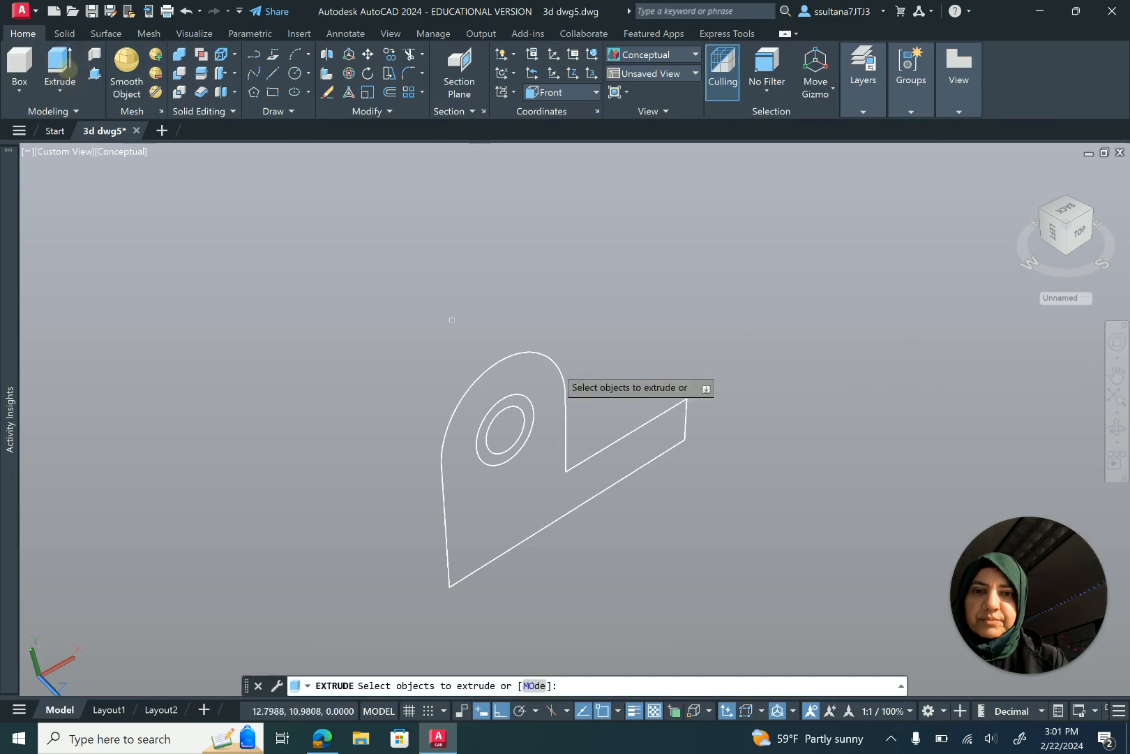
click(551, 360)
right_click(577, 335)
click(586, 344)
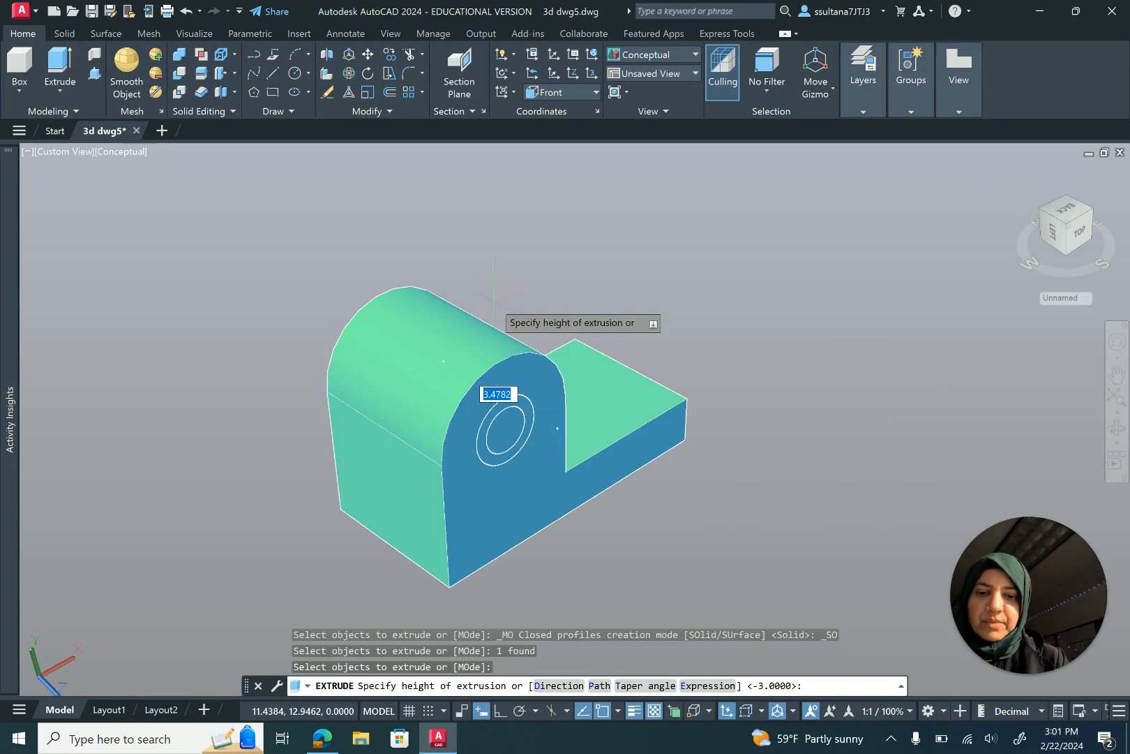
key(Return)
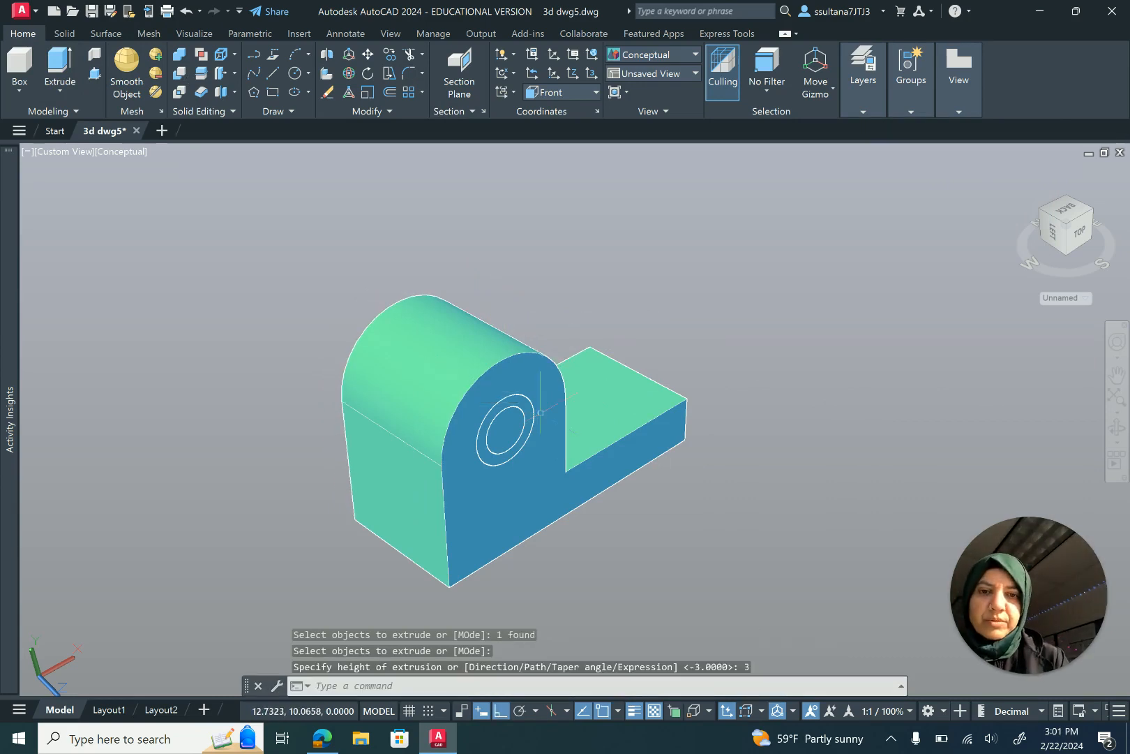
Step: Press-pull the ring between the two circles on the front face 0.5 units into the solid
scroll(585, 420, up, 1)
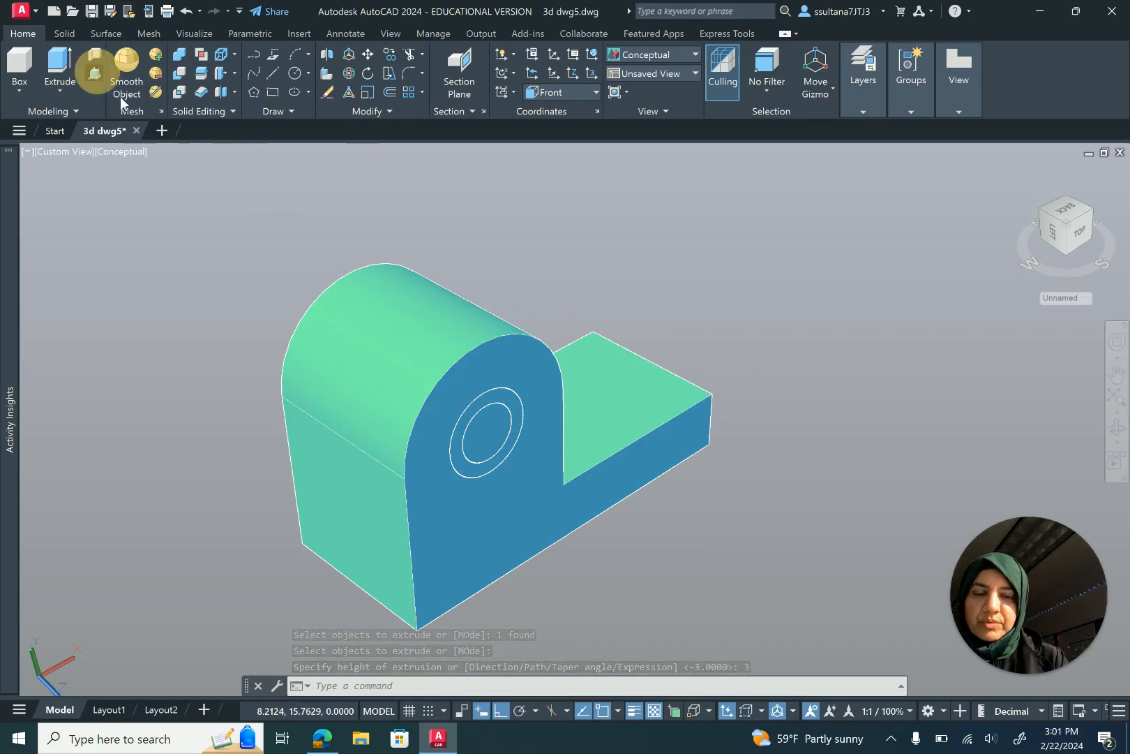
click(94, 72)
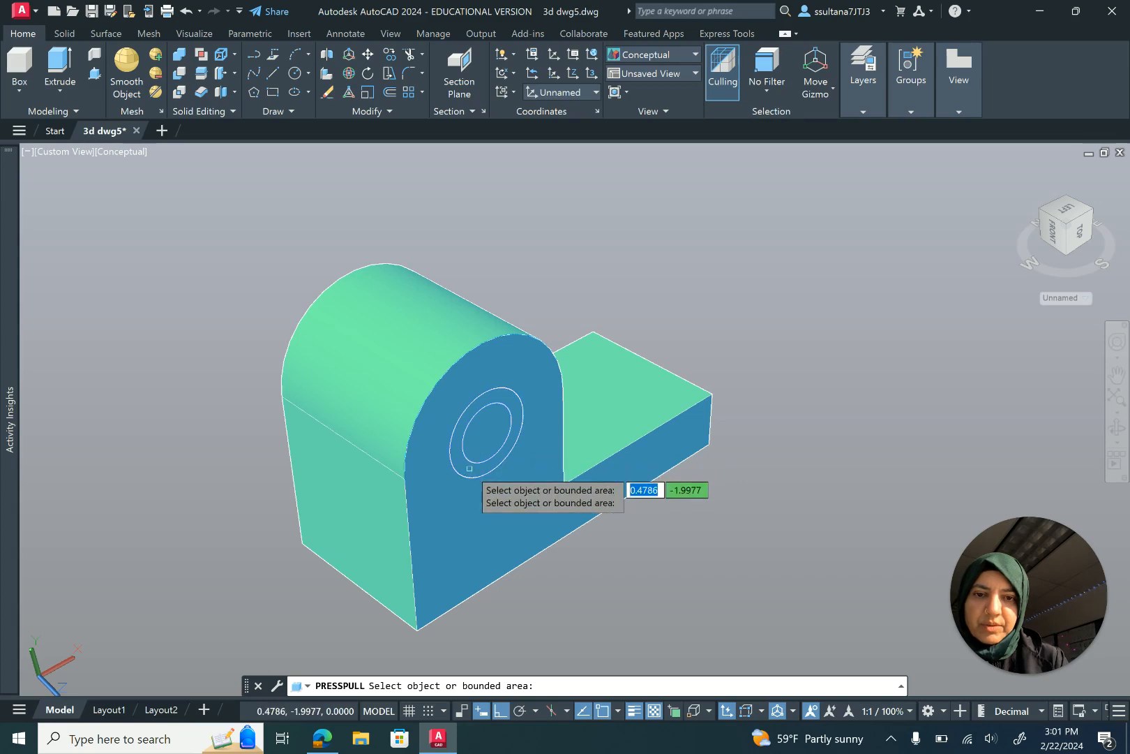
click(470, 468)
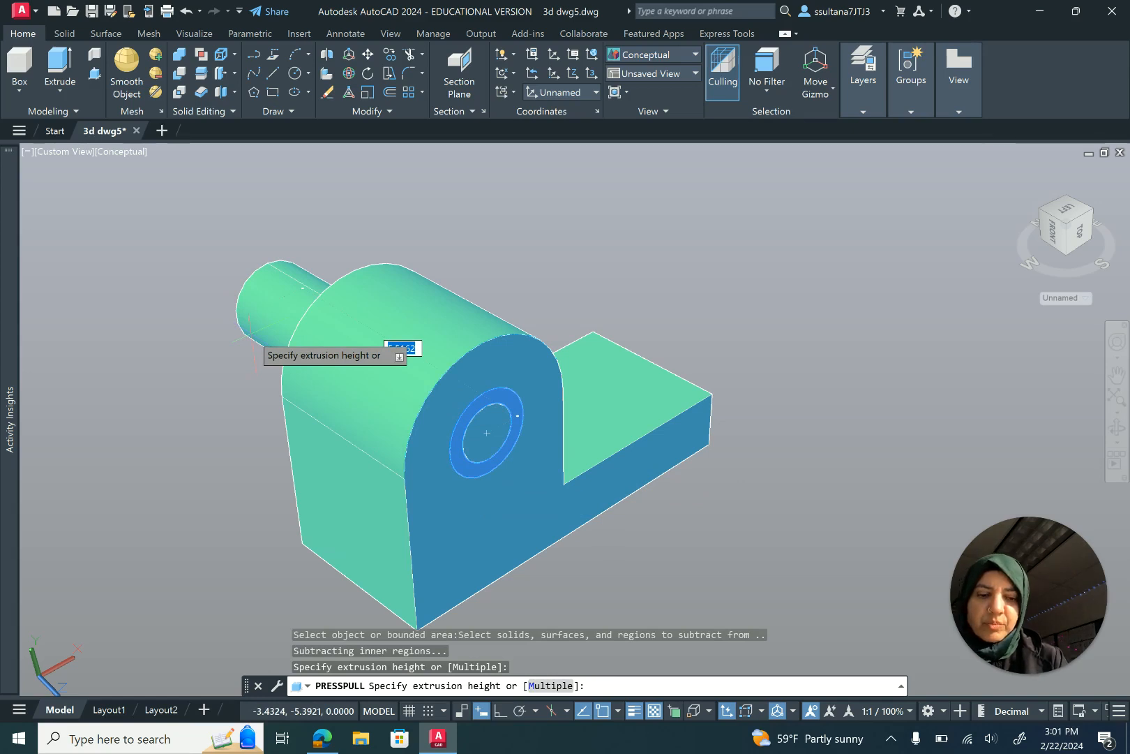
text(.5)
key(Return)
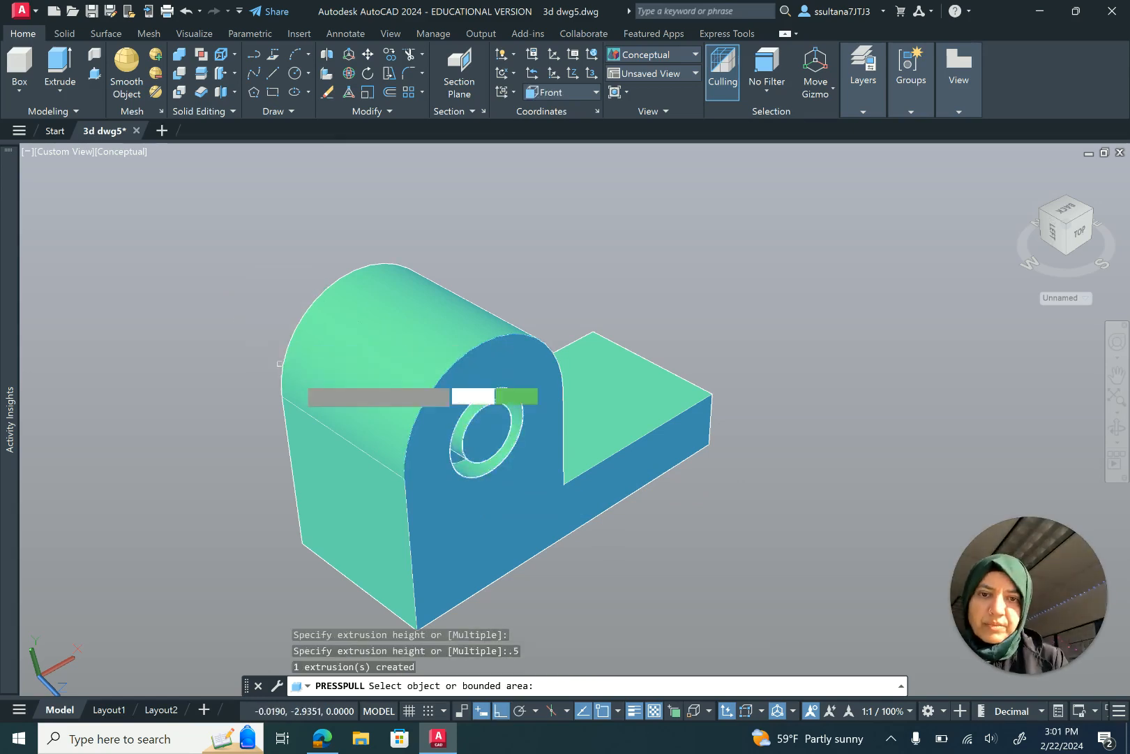
Step: Press-pull the inner circle area 1 unit into the solid, and delete the leftover inner circle
click(483, 443)
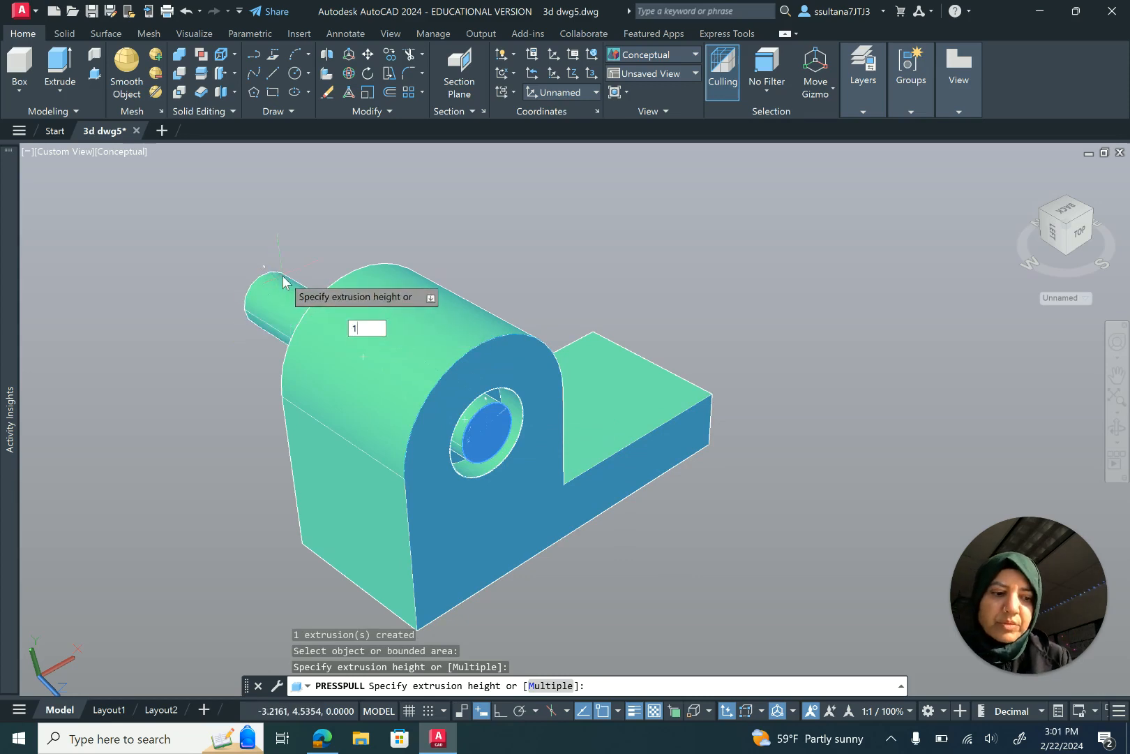
text(1)
key(Return)
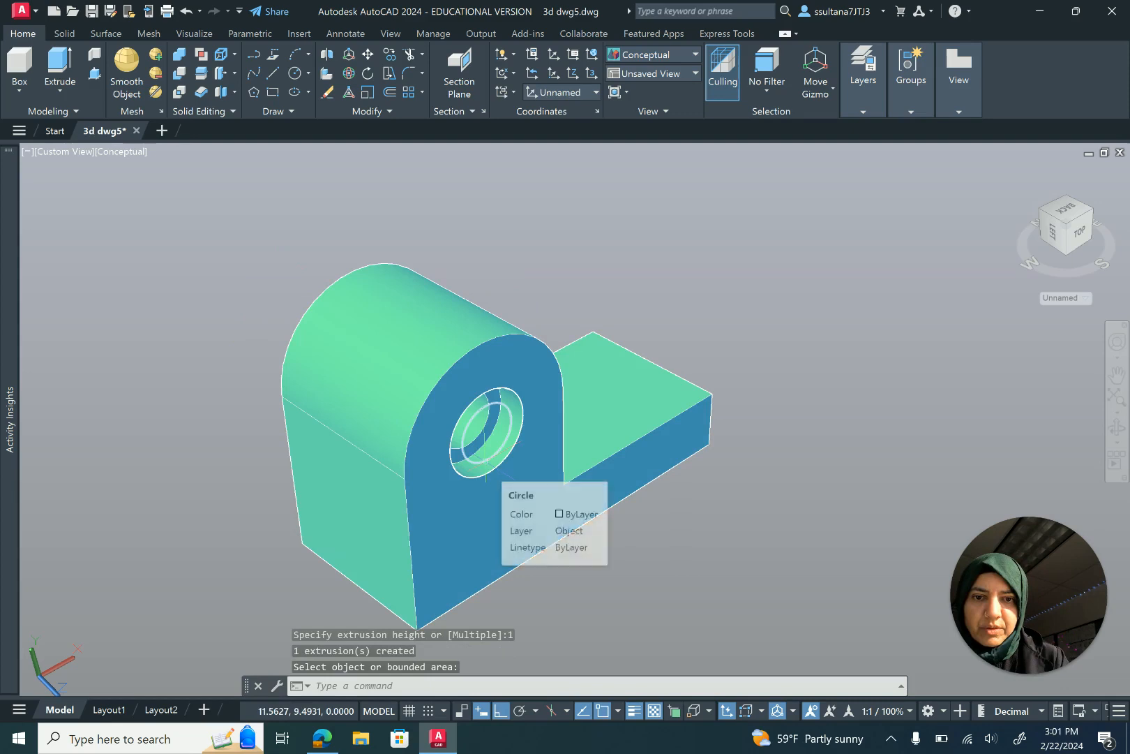
click(487, 461)
key(Delete)
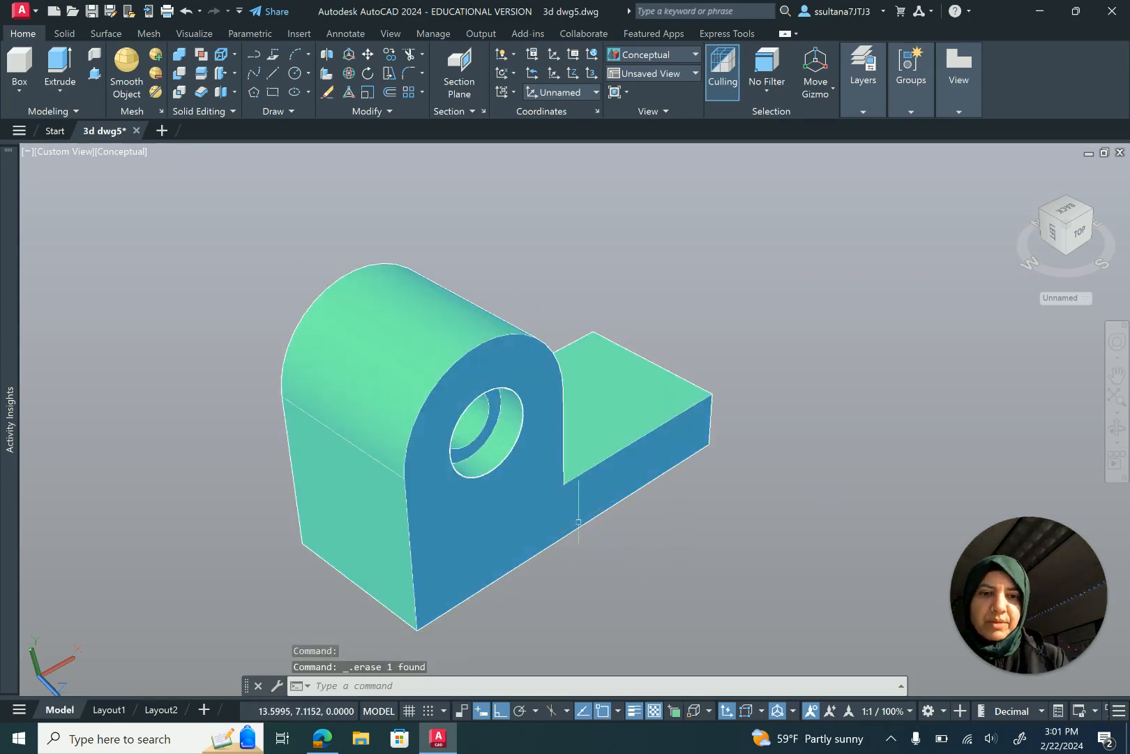
scroll(585, 419, down, 2)
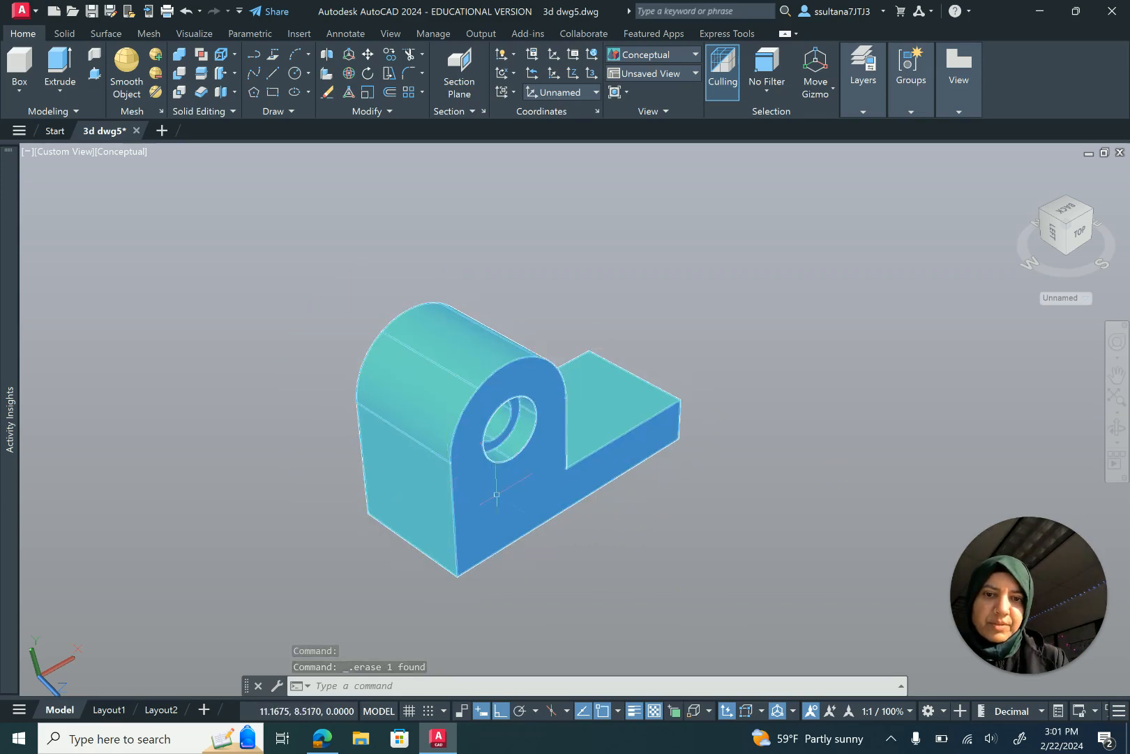
scroll(496, 494, up, 2)
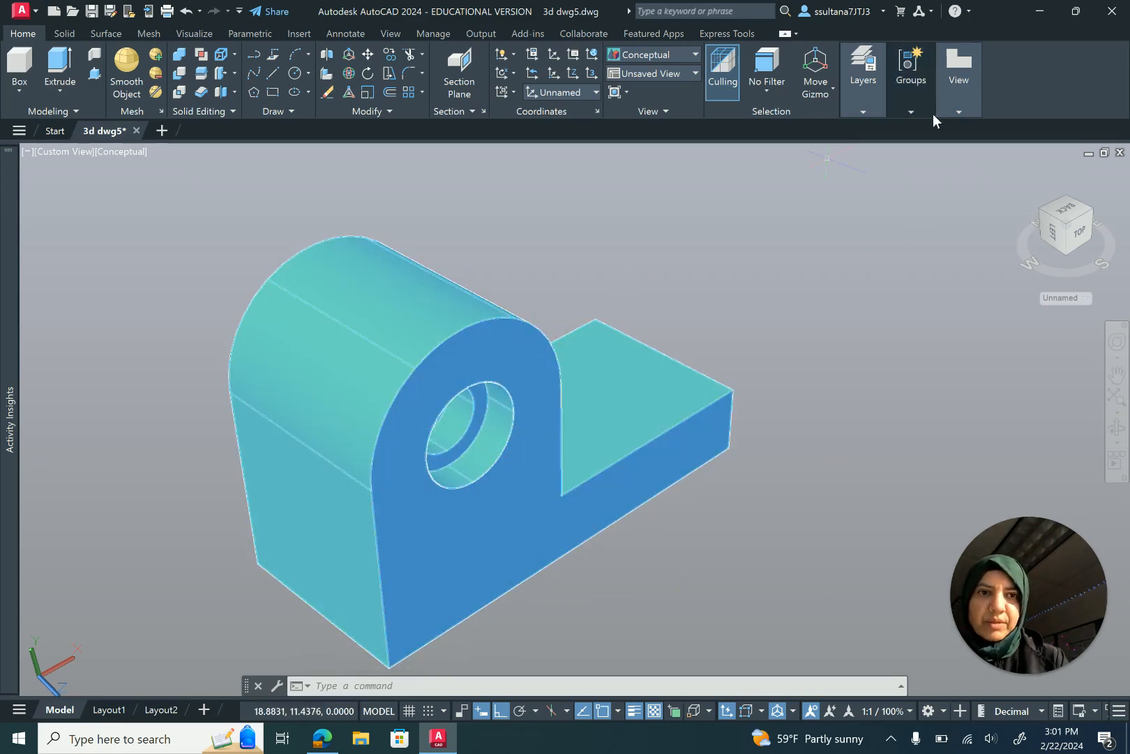
click(865, 112)
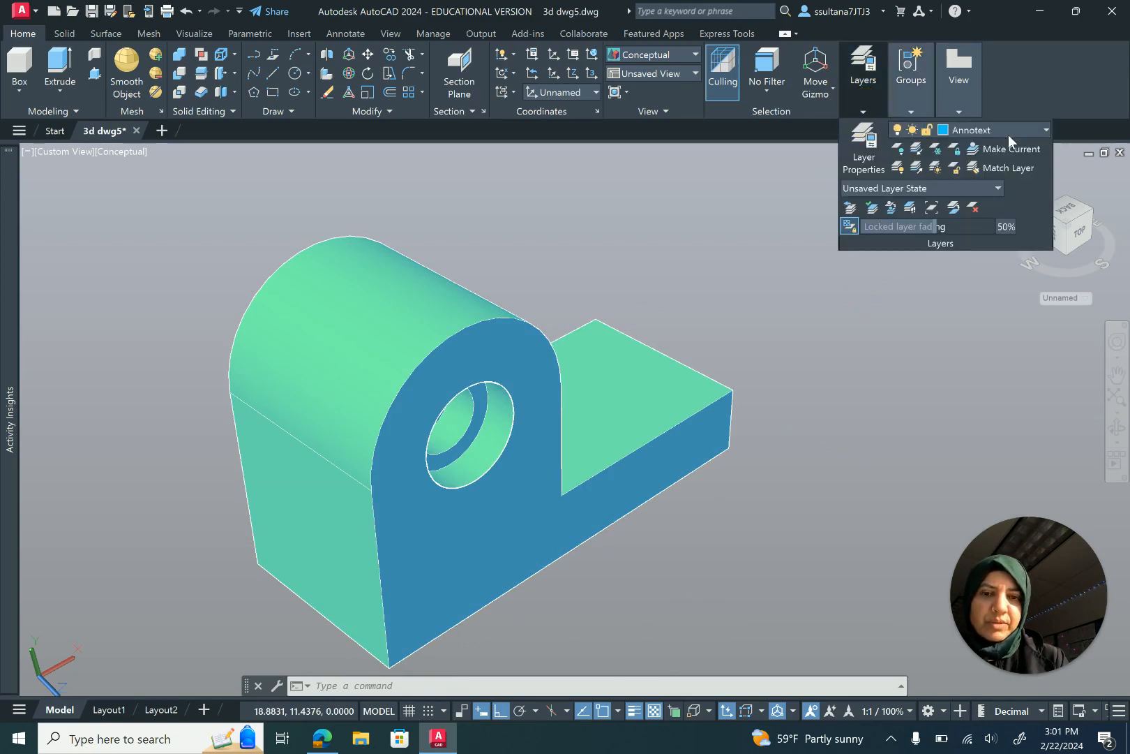
click(543, 397)
key(Delete)
key(Escape)
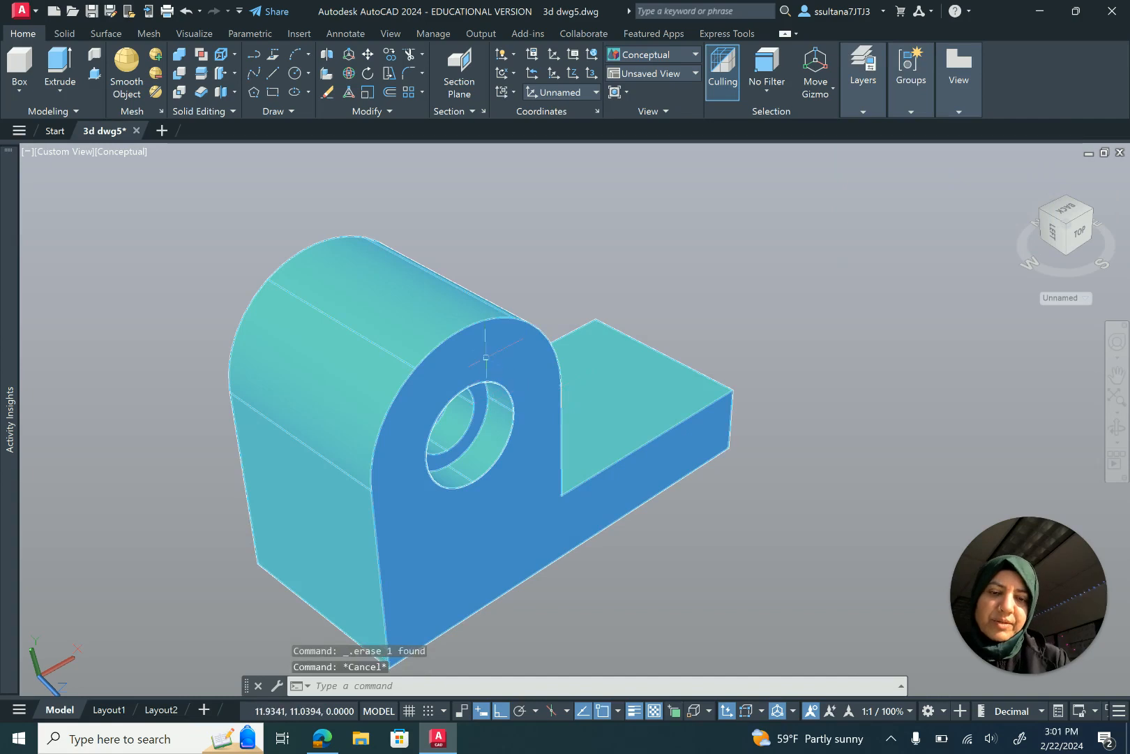
scroll(501, 386, down, 1)
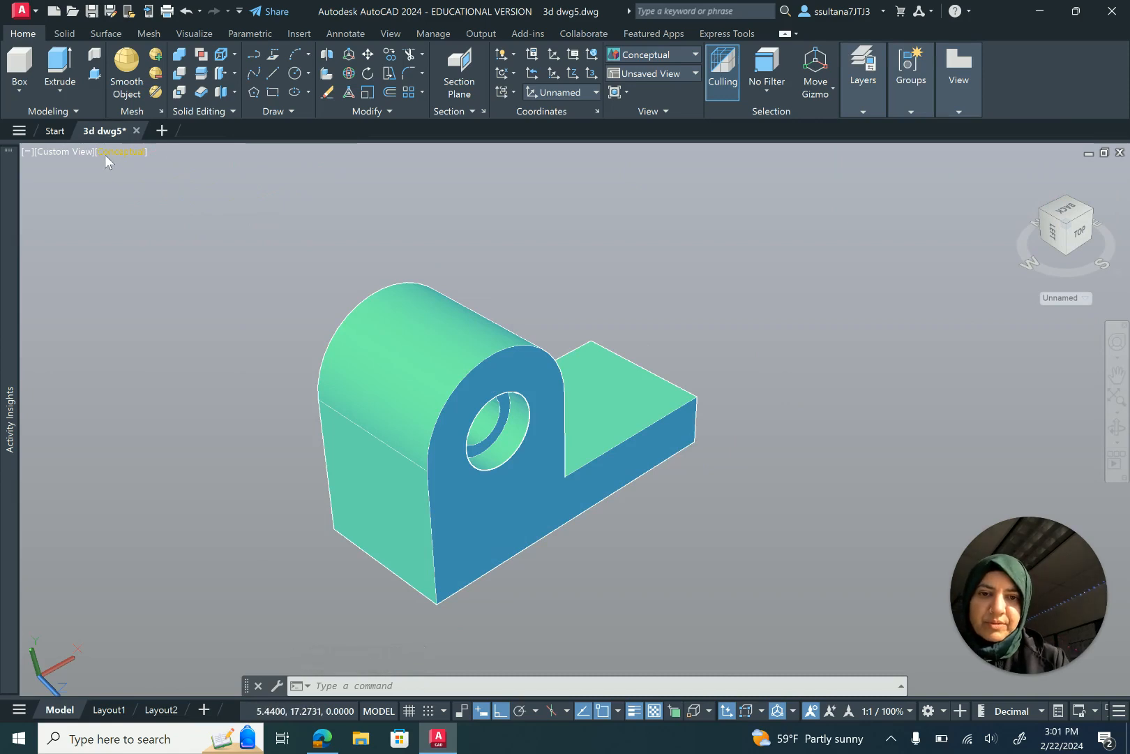
Step: Show the model from the top in parallel projection
click(70, 153)
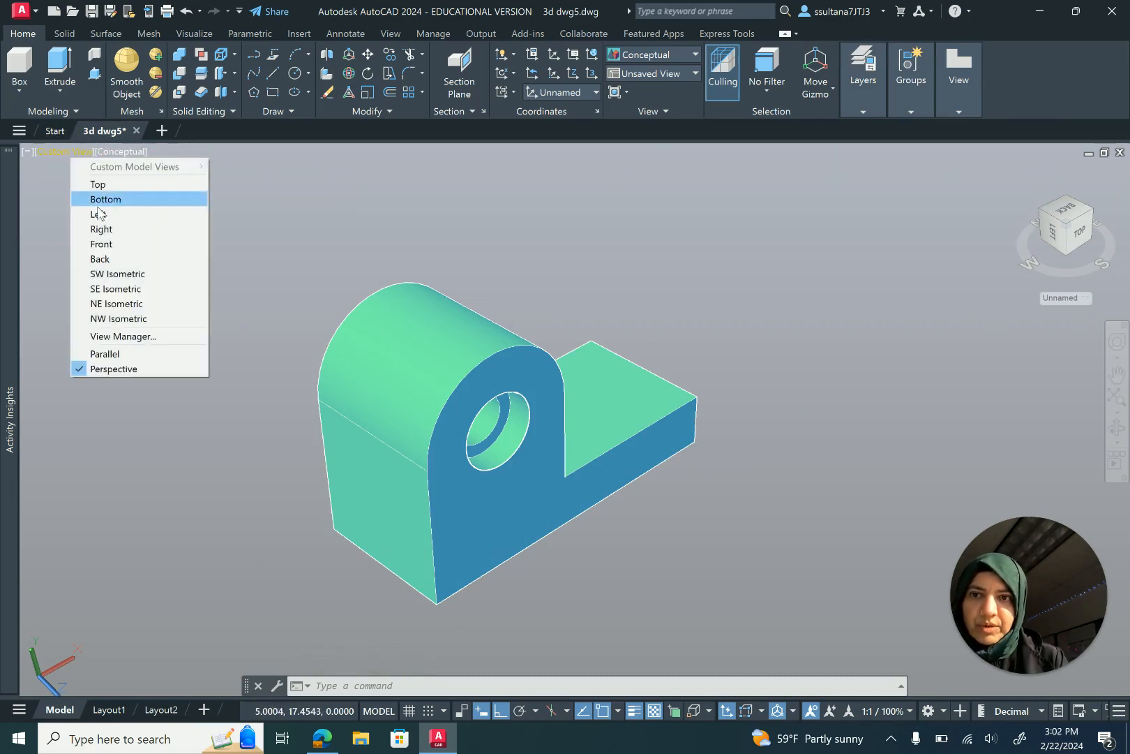
click(97, 184)
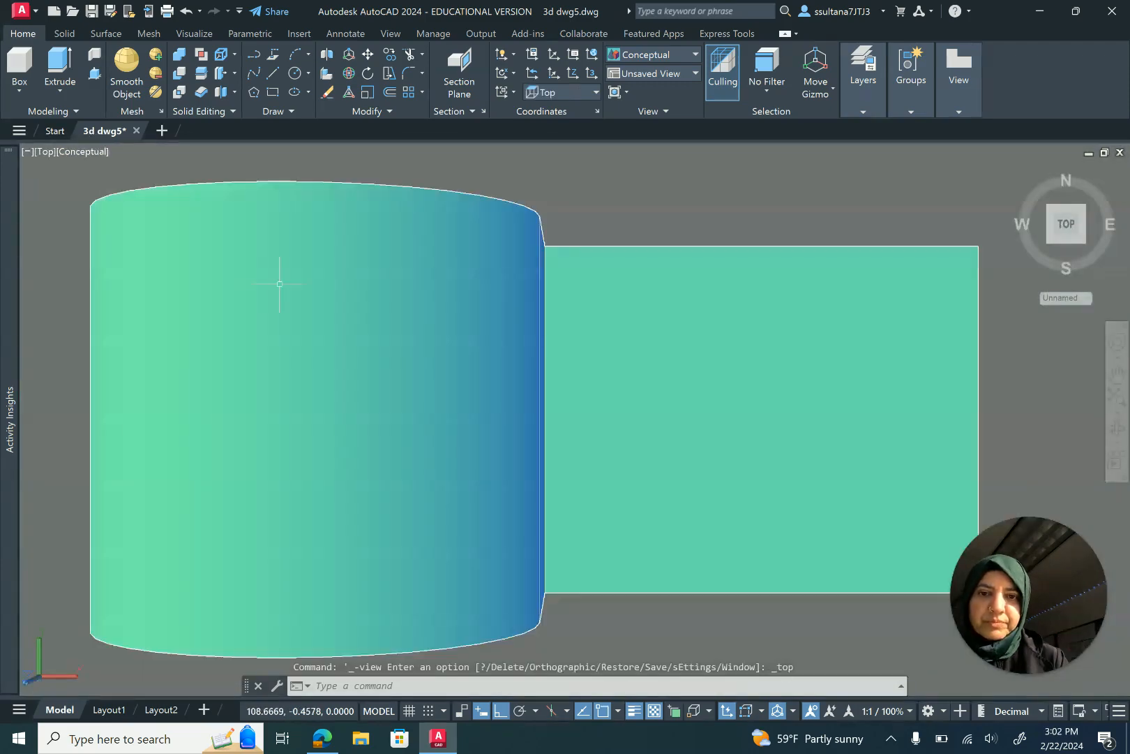
right_click(1065, 226)
click(1030, 245)
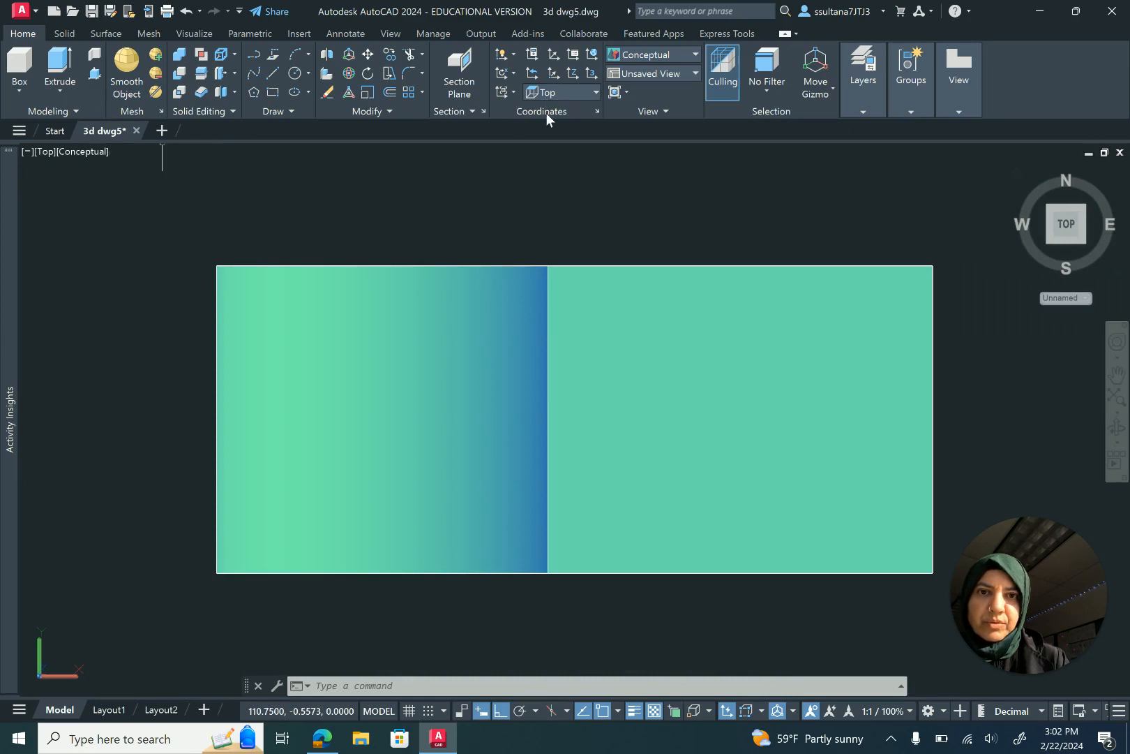
Step: Align the UCS to the upper face of the bracket's base plate using the Face option
click(515, 92)
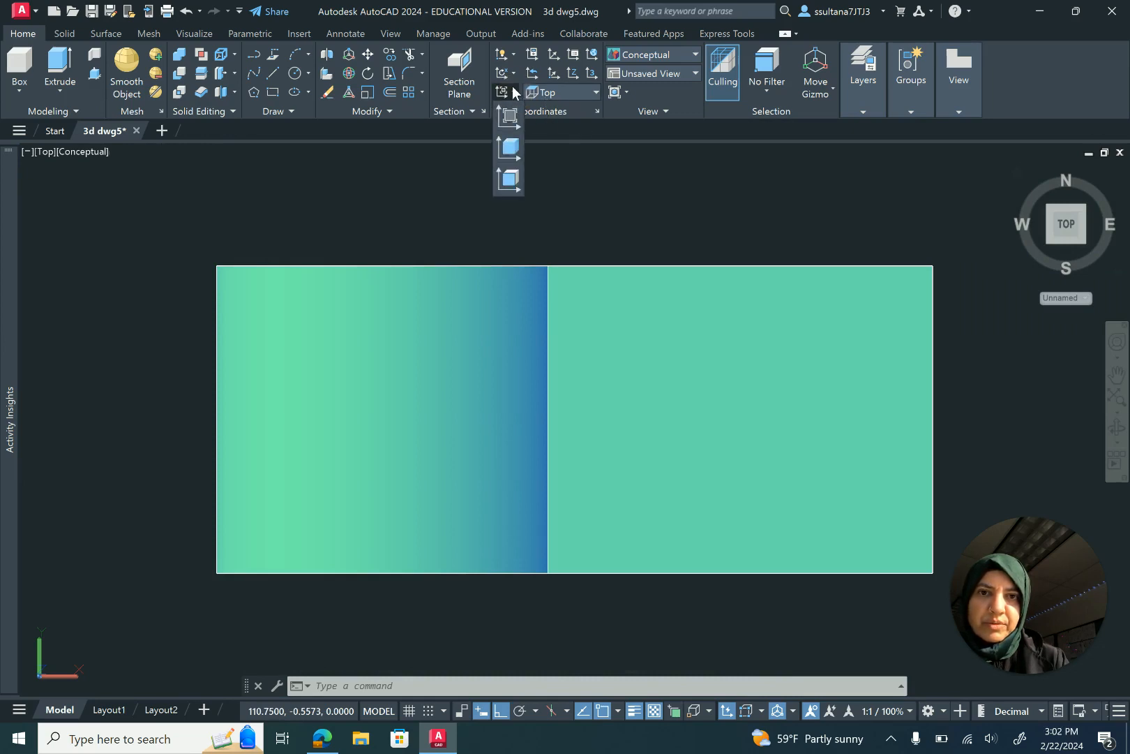
click(510, 183)
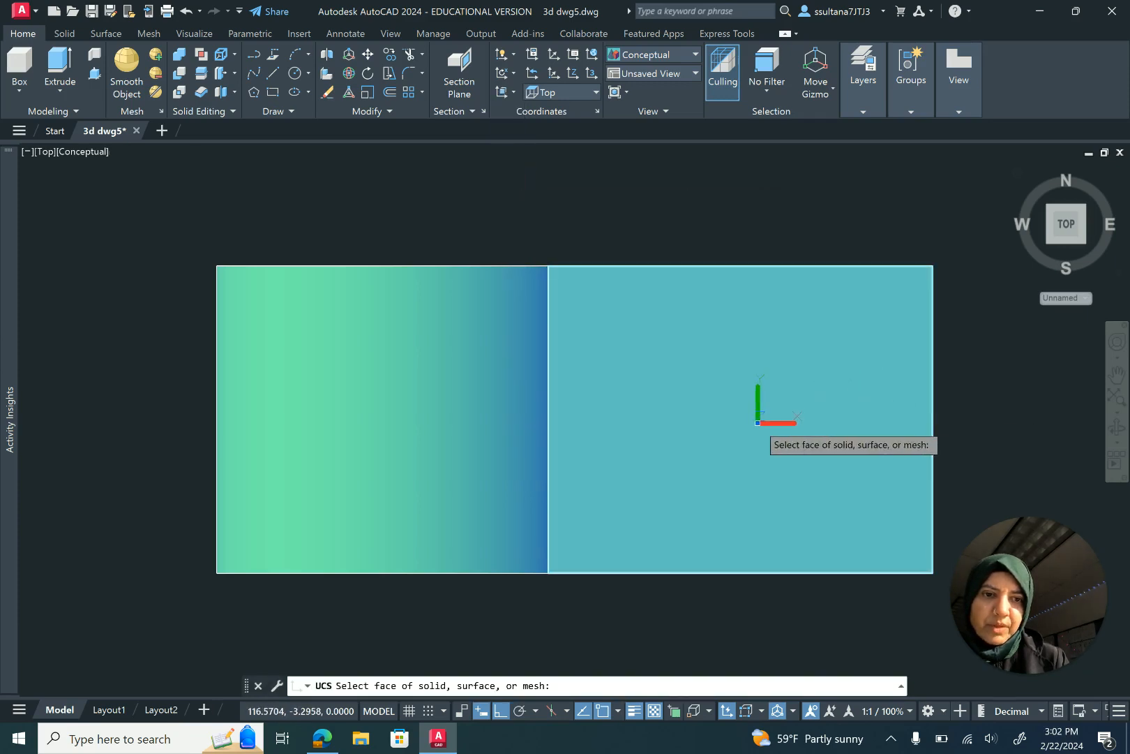
click(698, 422)
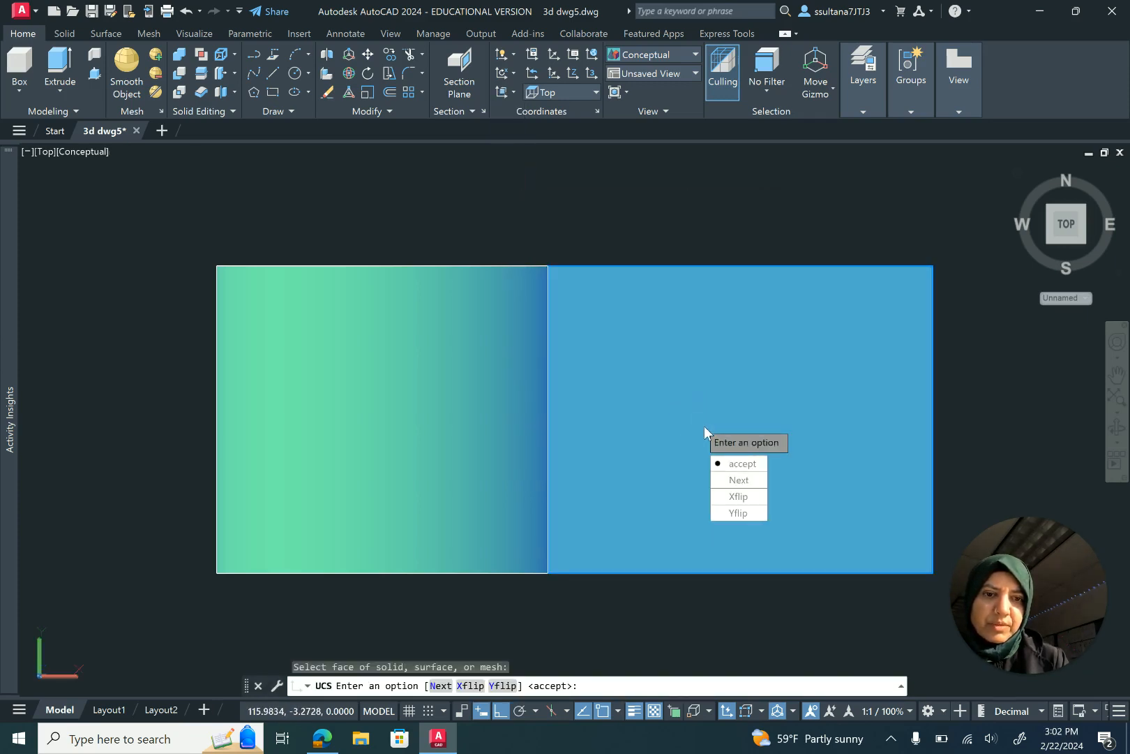
key(Return)
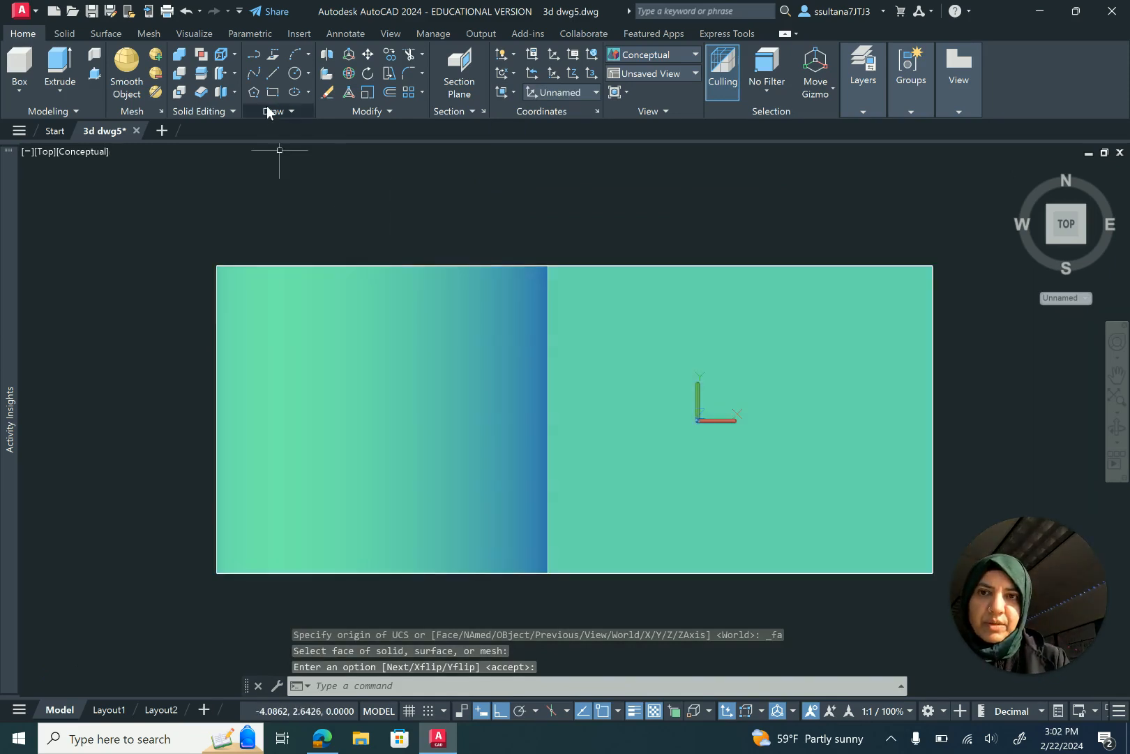
Step: Draw a circle of diameter 1 on the base plate, centered 1.5 units inward from the midpoint of its free end edge
click(307, 74)
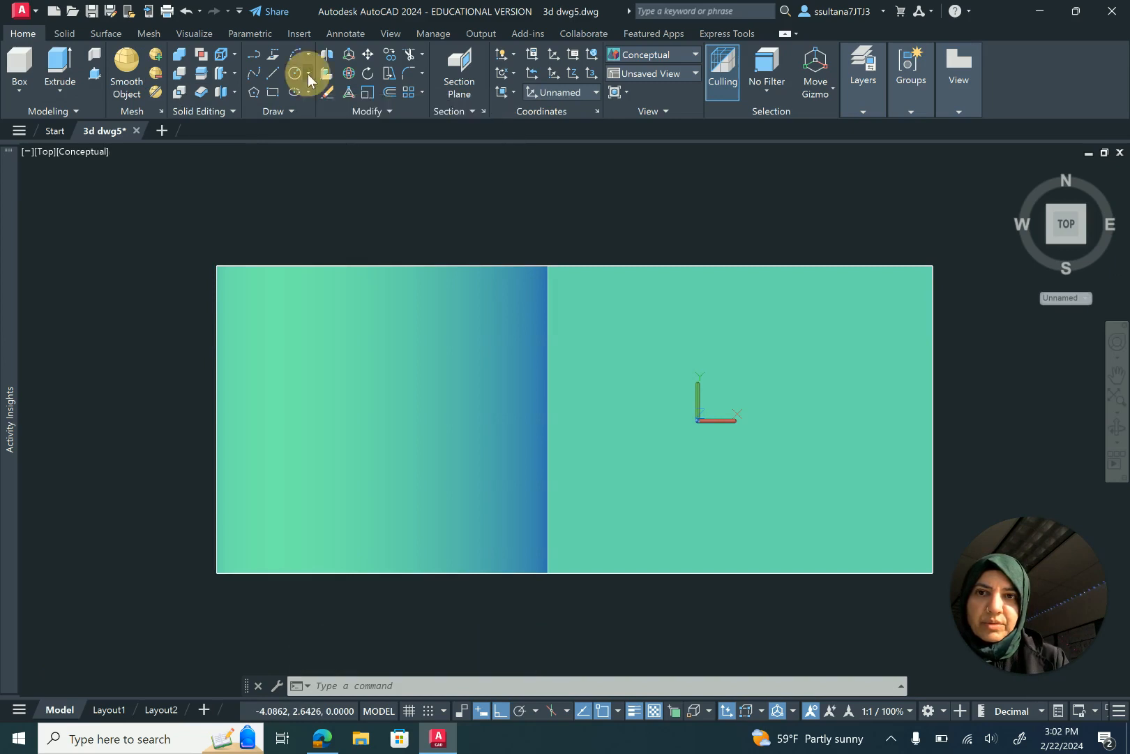
click(335, 130)
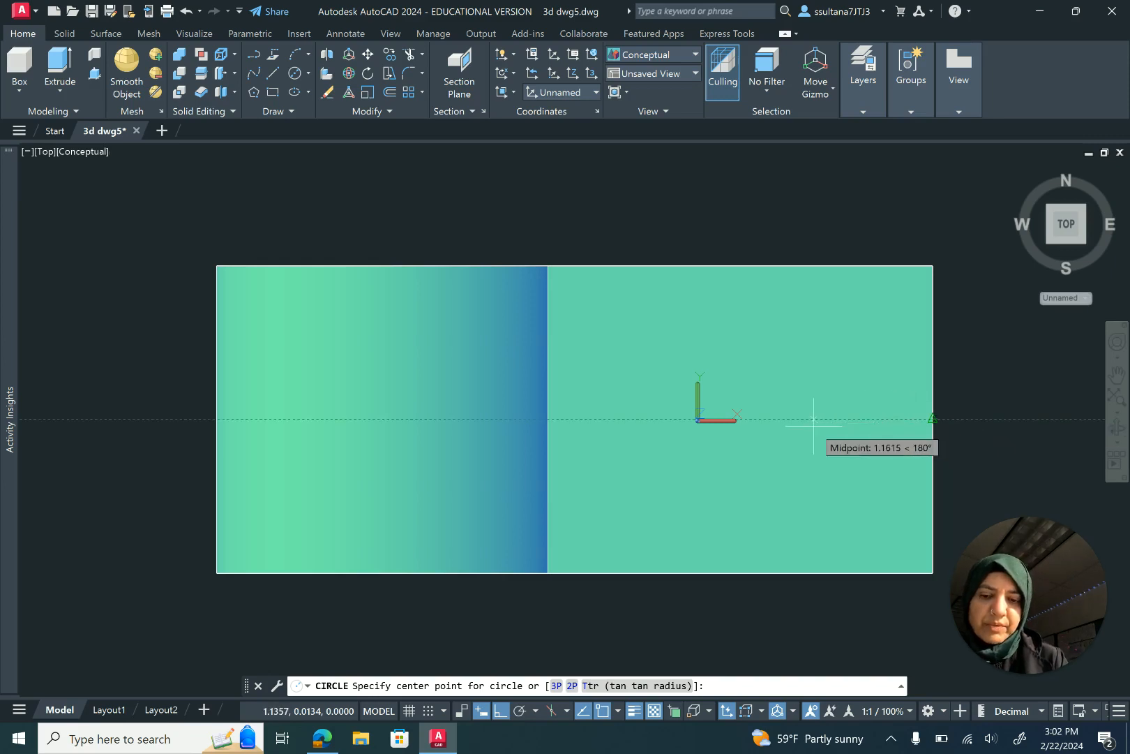
text(1.5)
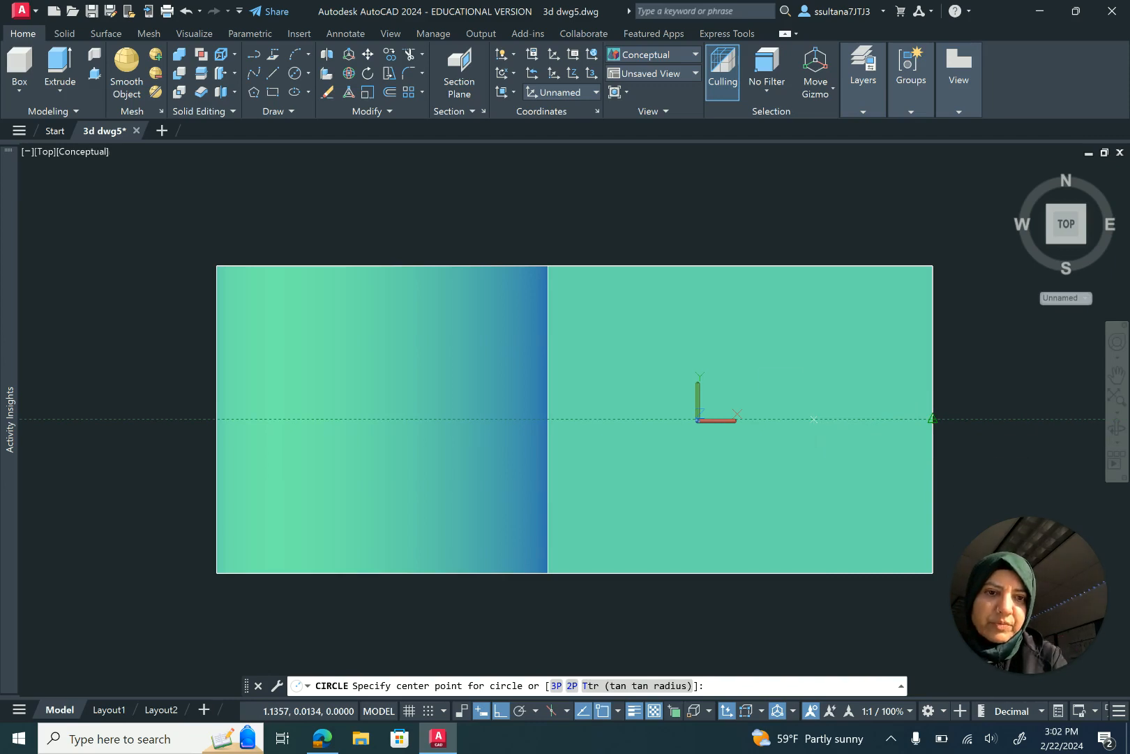
key(Return)
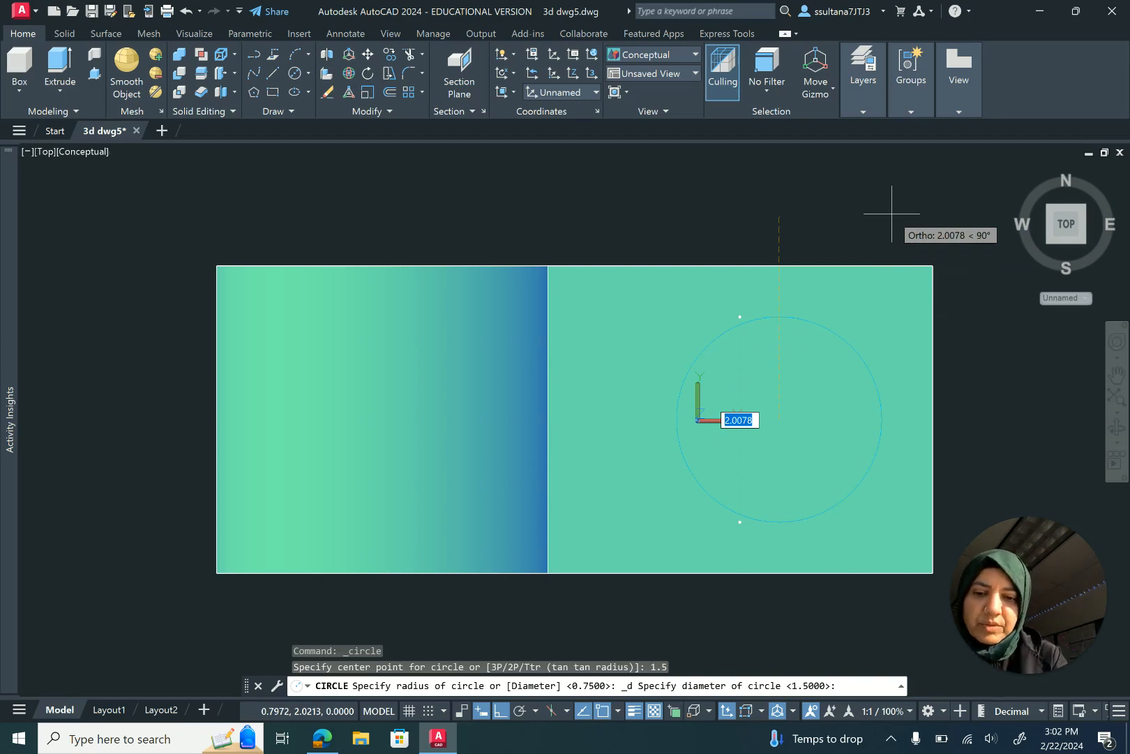
text(1)
key(Return)
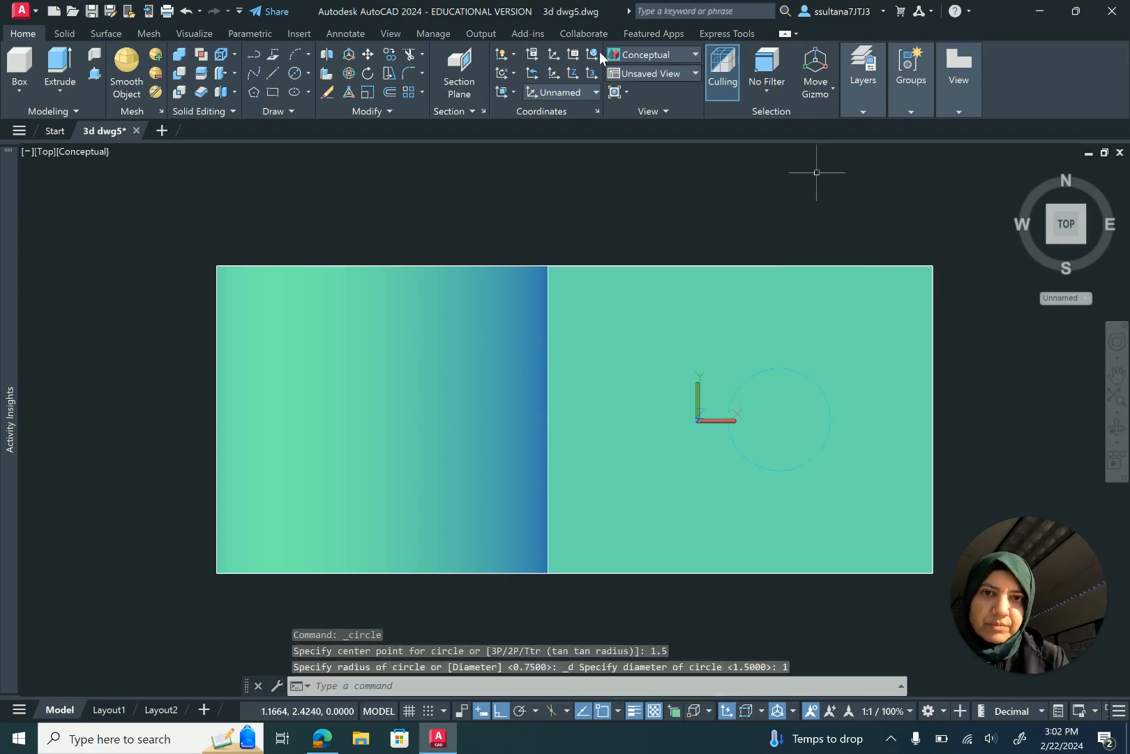
Step: Draw a concentric circle of diameter 1.5 around the circle on the base plate
click(294, 74)
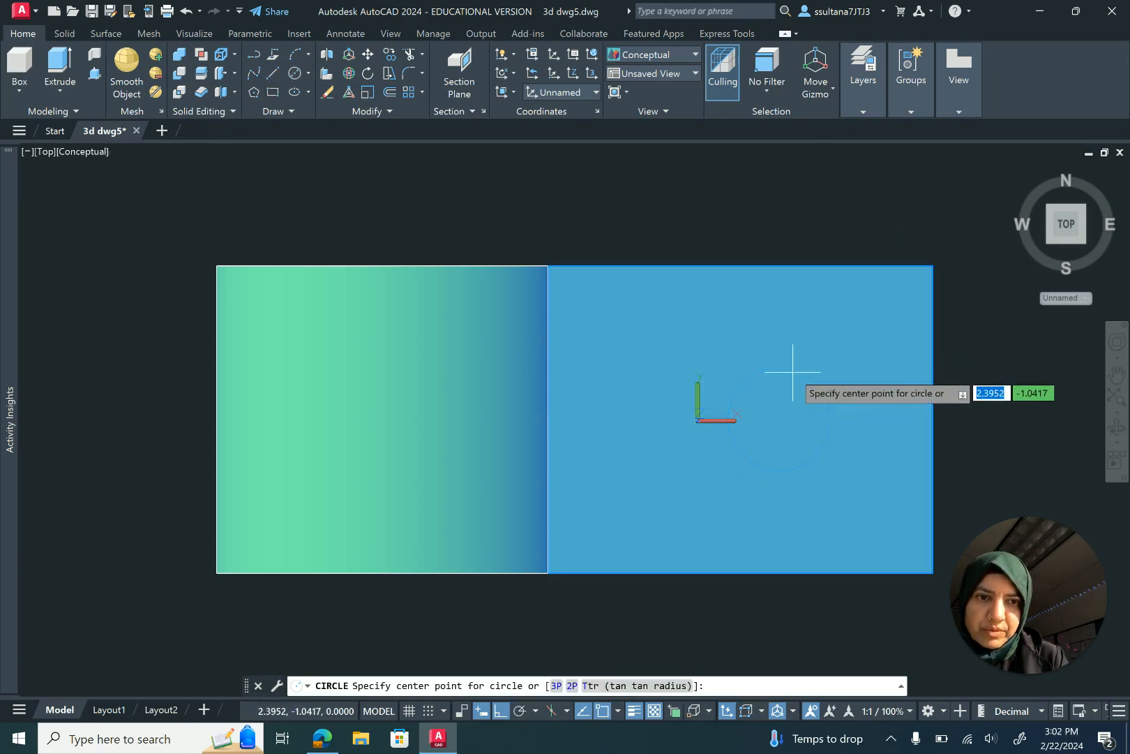
click(779, 418)
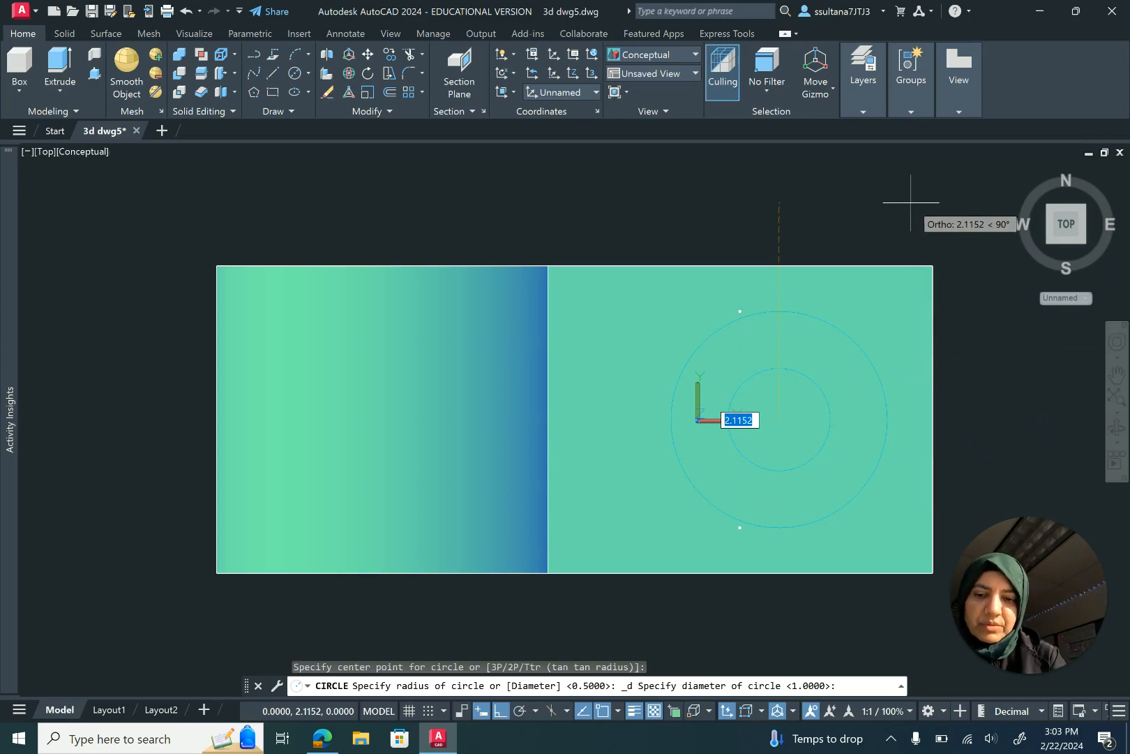
text(1)
key(Return)
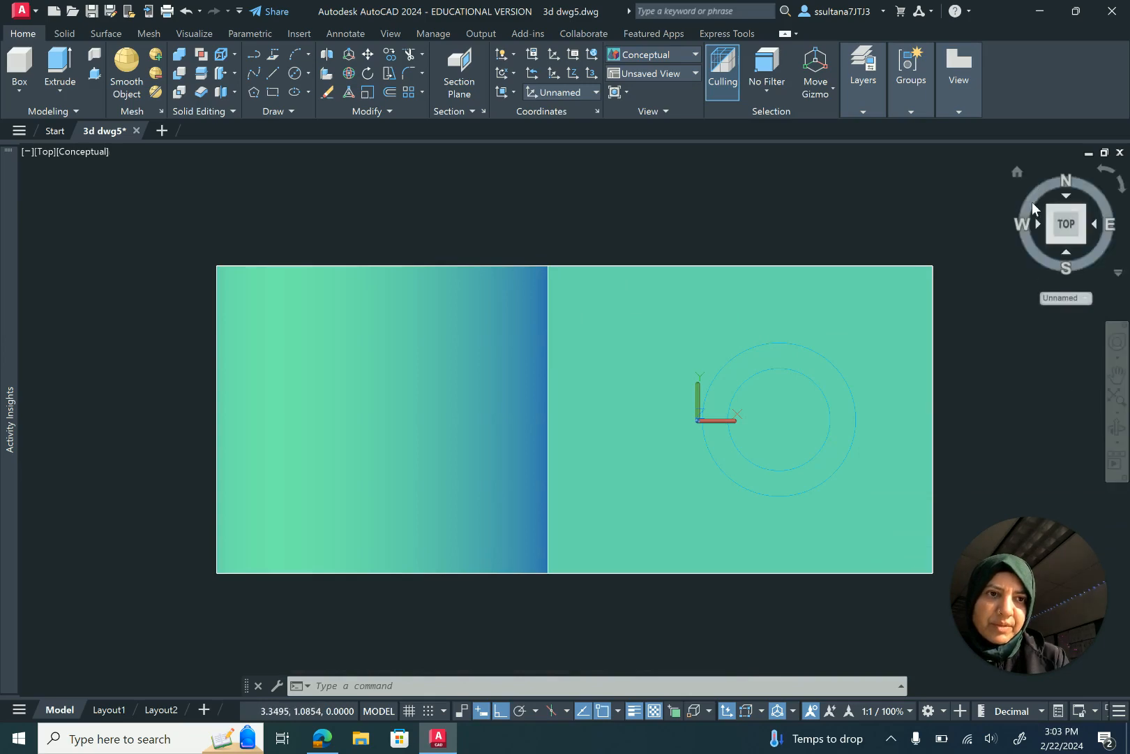
Step: Return to the 3D home view and press-pull the base plate's inner circle area 1 unit down into the plate
click(1018, 174)
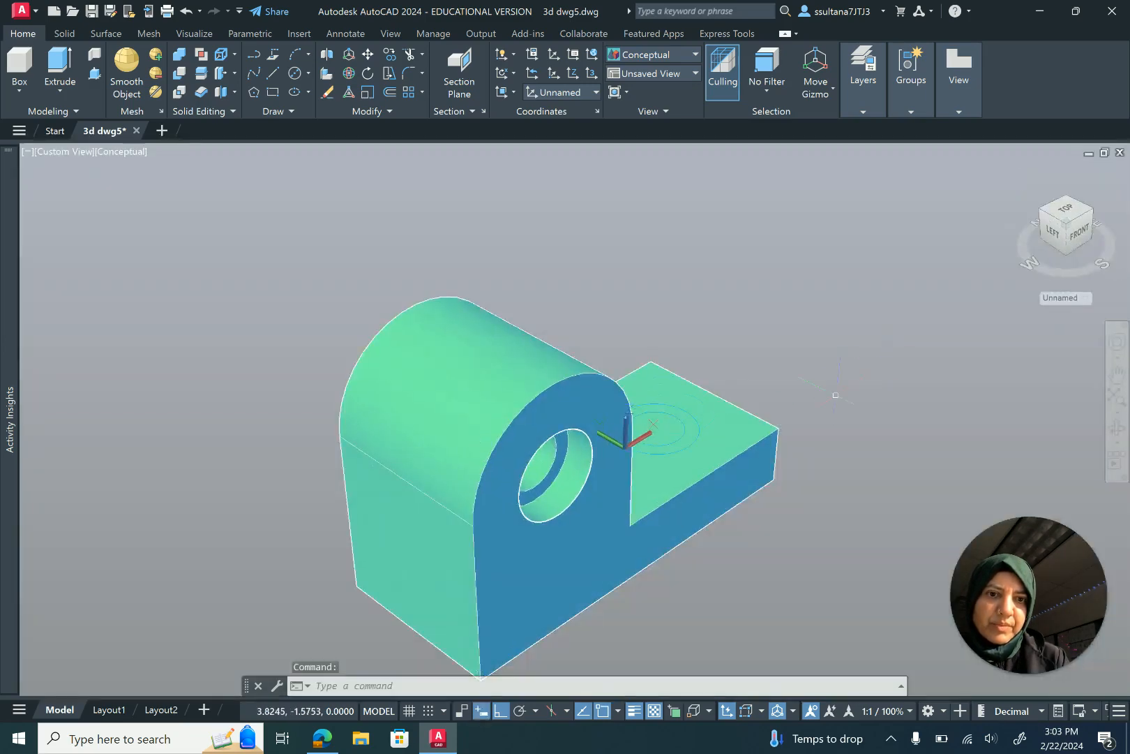
scroll(583, 401, up, 3)
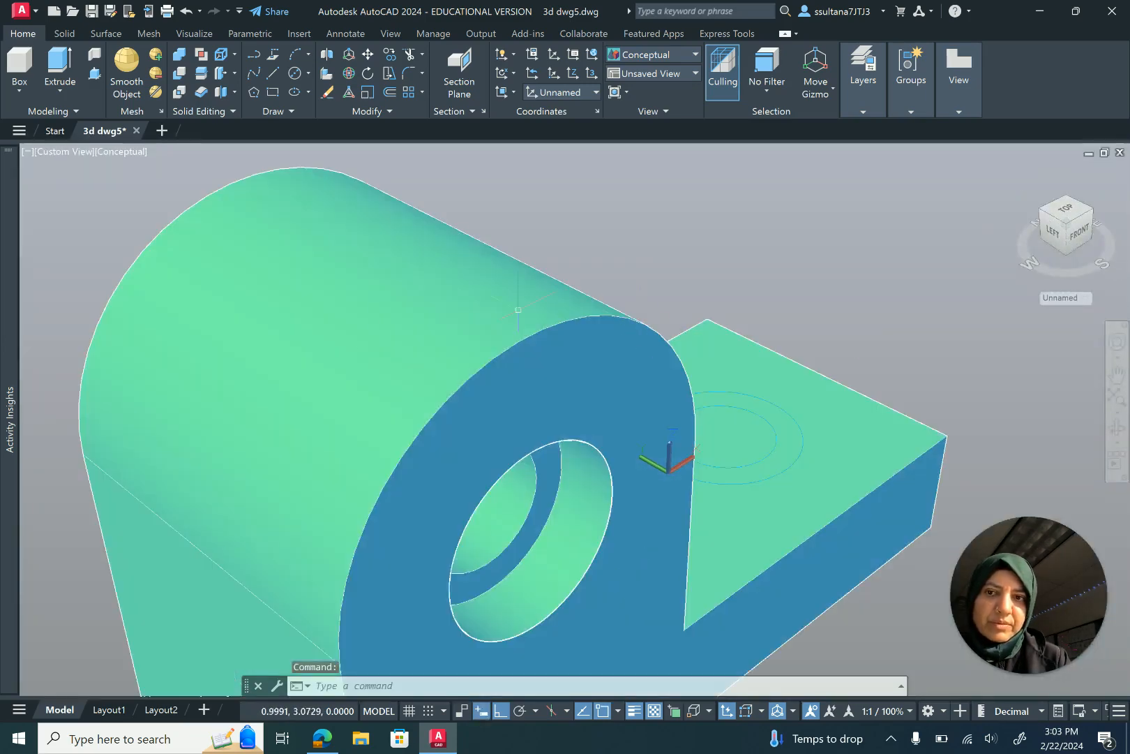
click(94, 72)
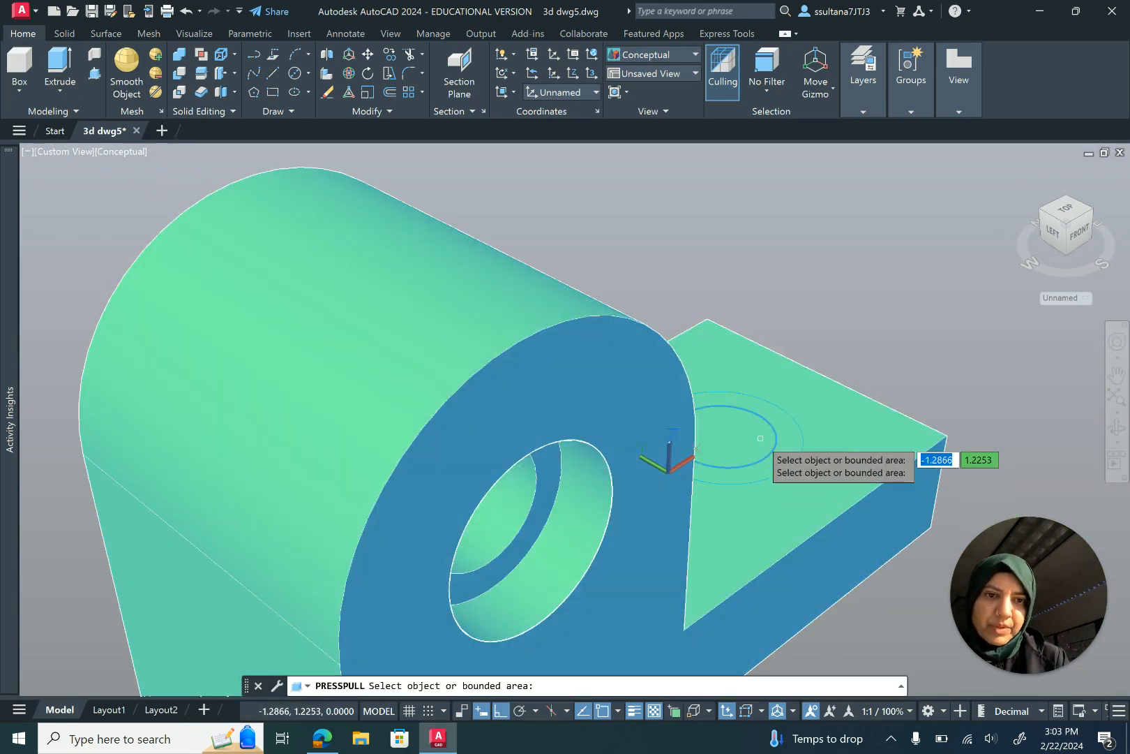
click(759, 438)
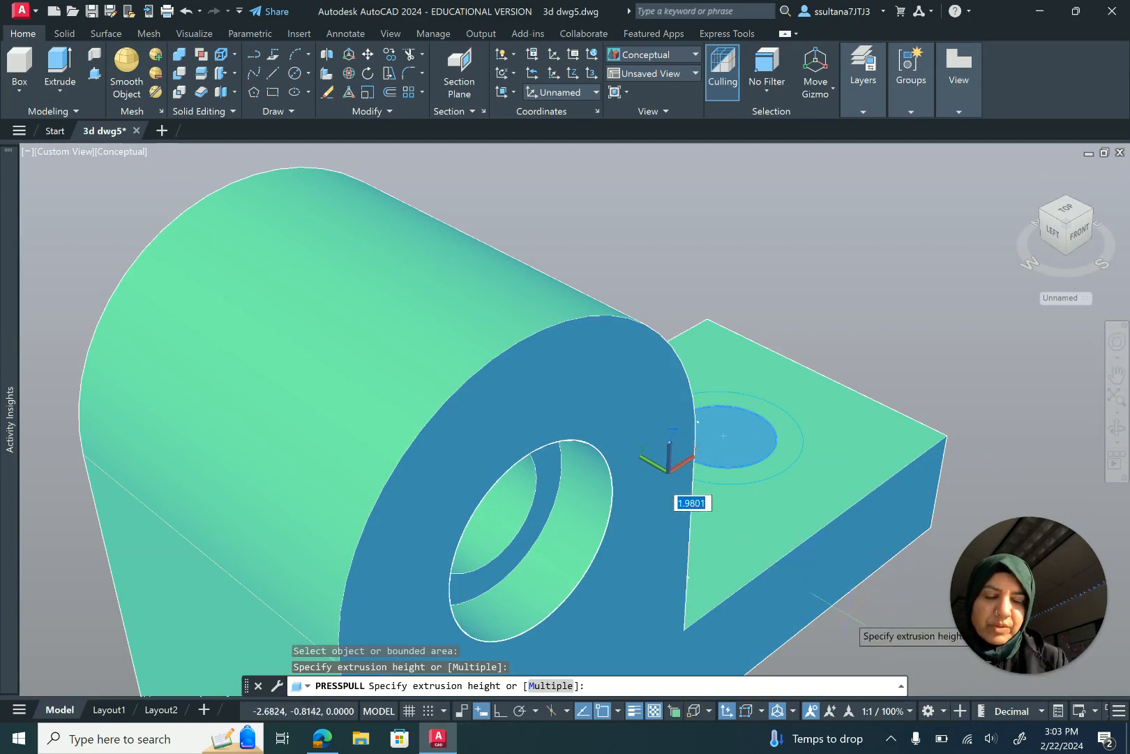
key(Return)
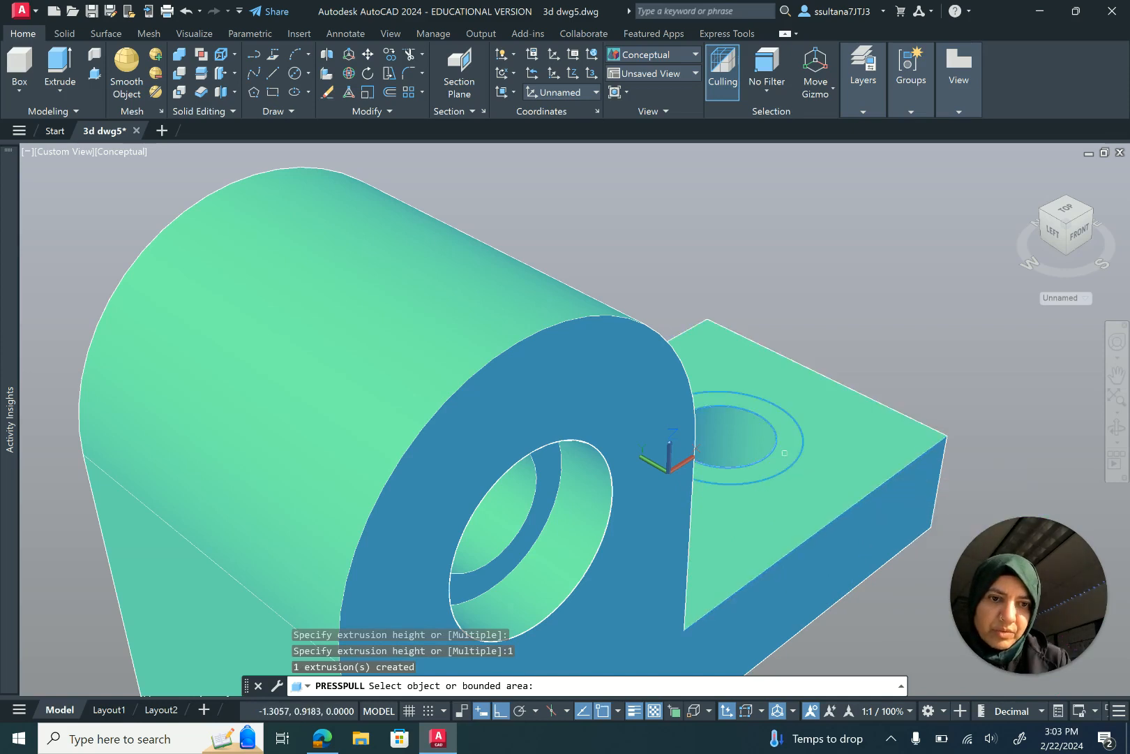
Step: Press-pull the ring between the base plate's two concentric circles 0.5 units down into the plate
click(785, 453)
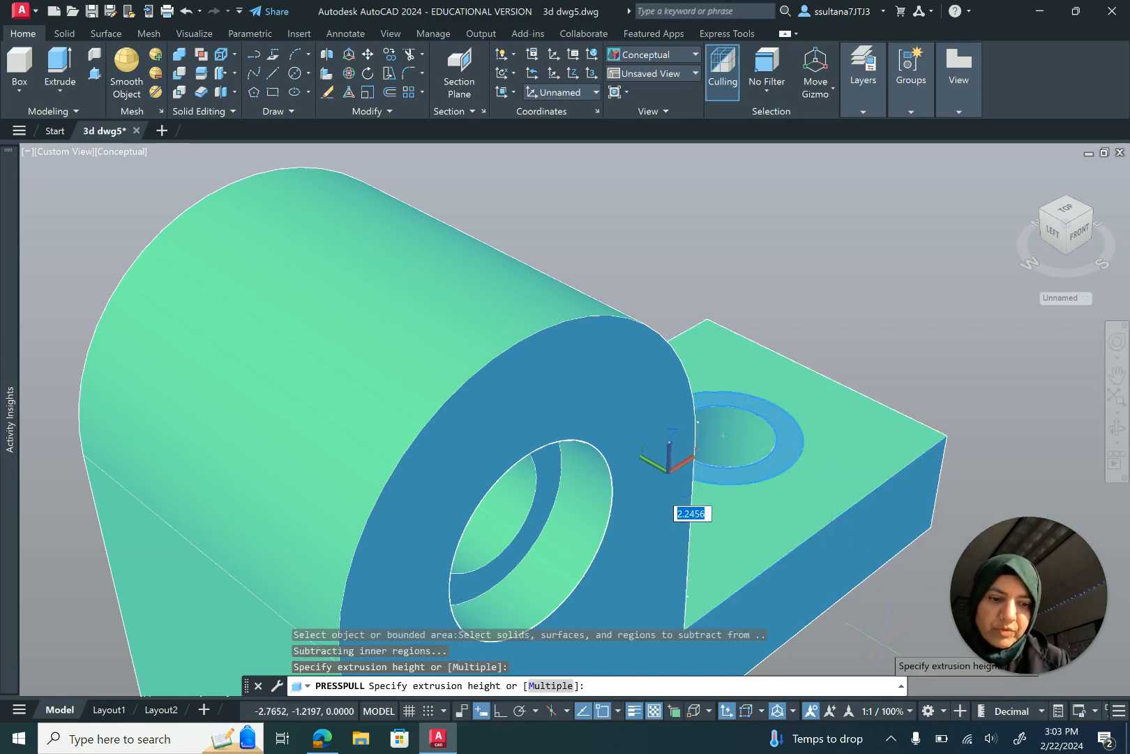
text(.5)
key(Return)
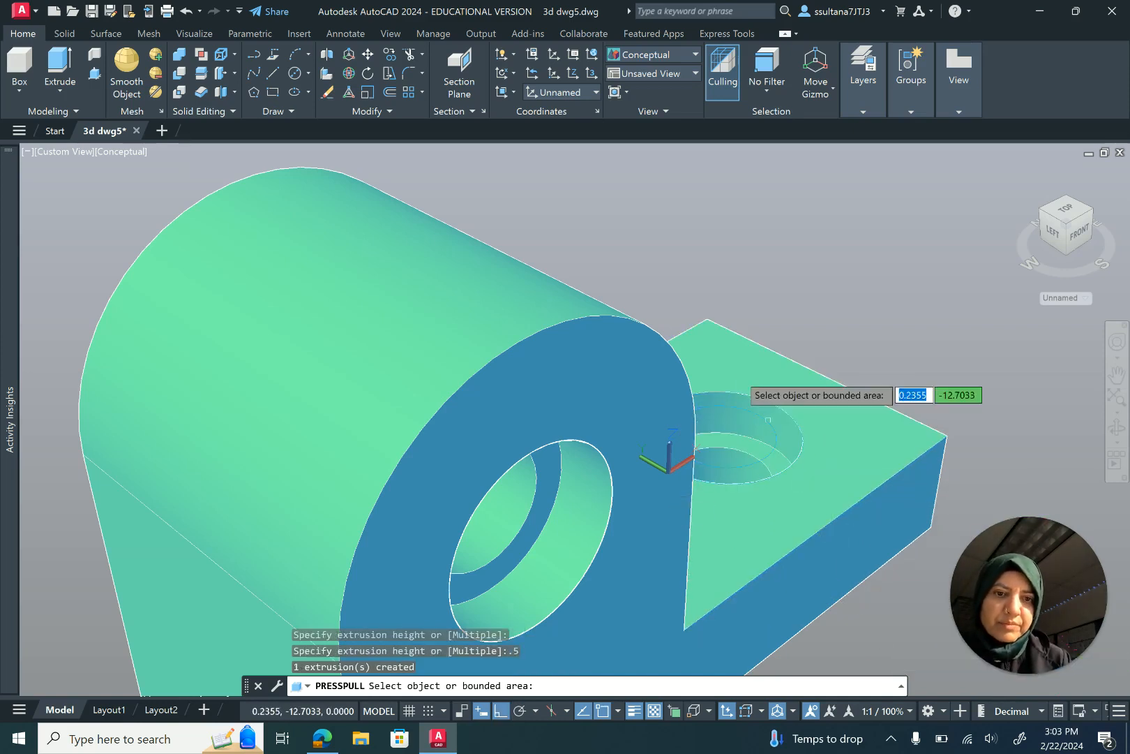
scroll(744, 399, down, 4)
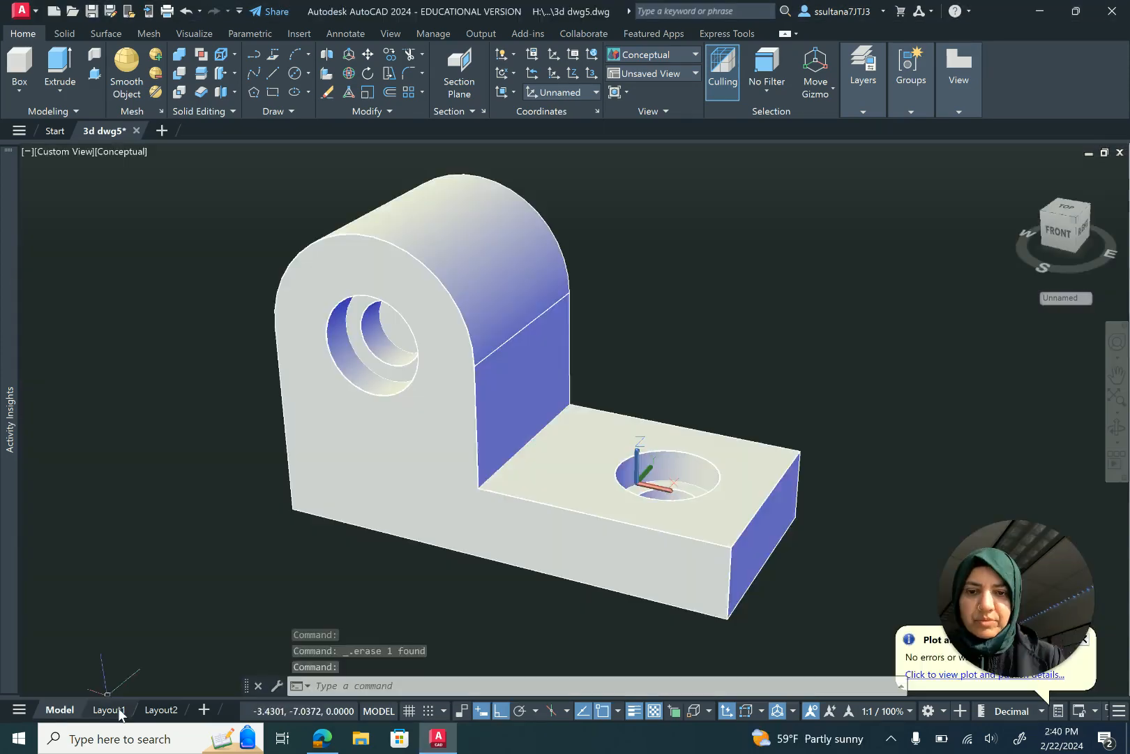
Step: In Layout1, place a front base view from model space at 1:2 scale just above the Front label
click(108, 709)
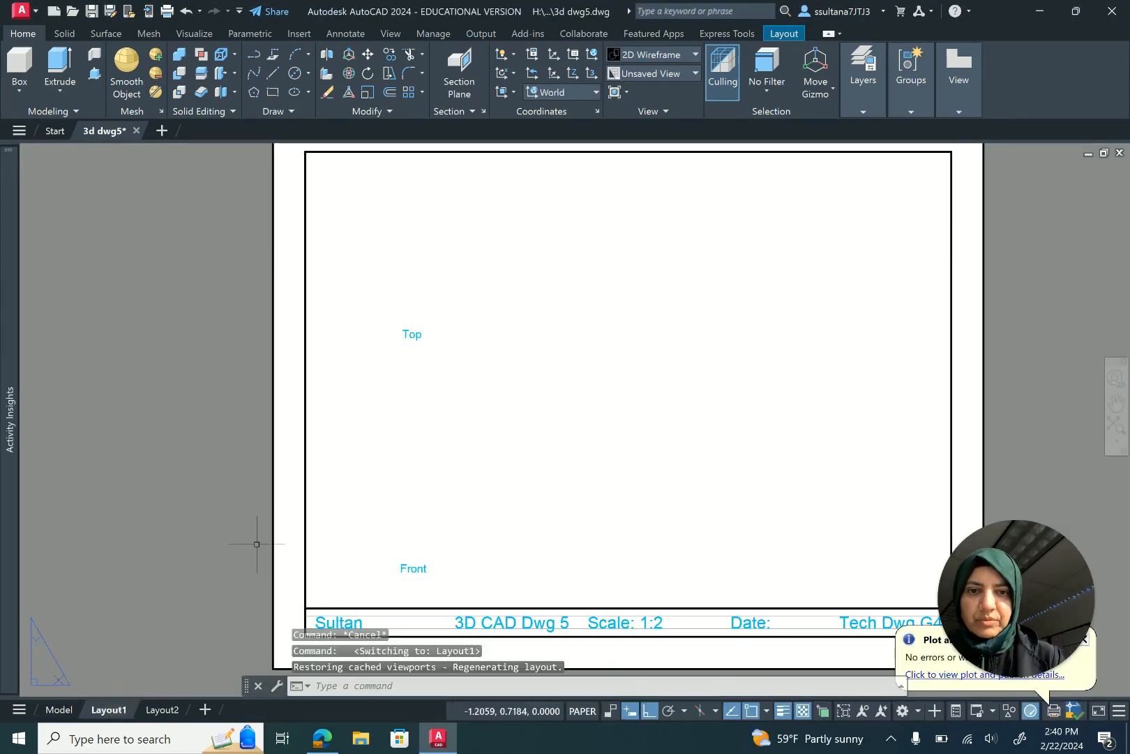
scroll(212, 510, down, 2)
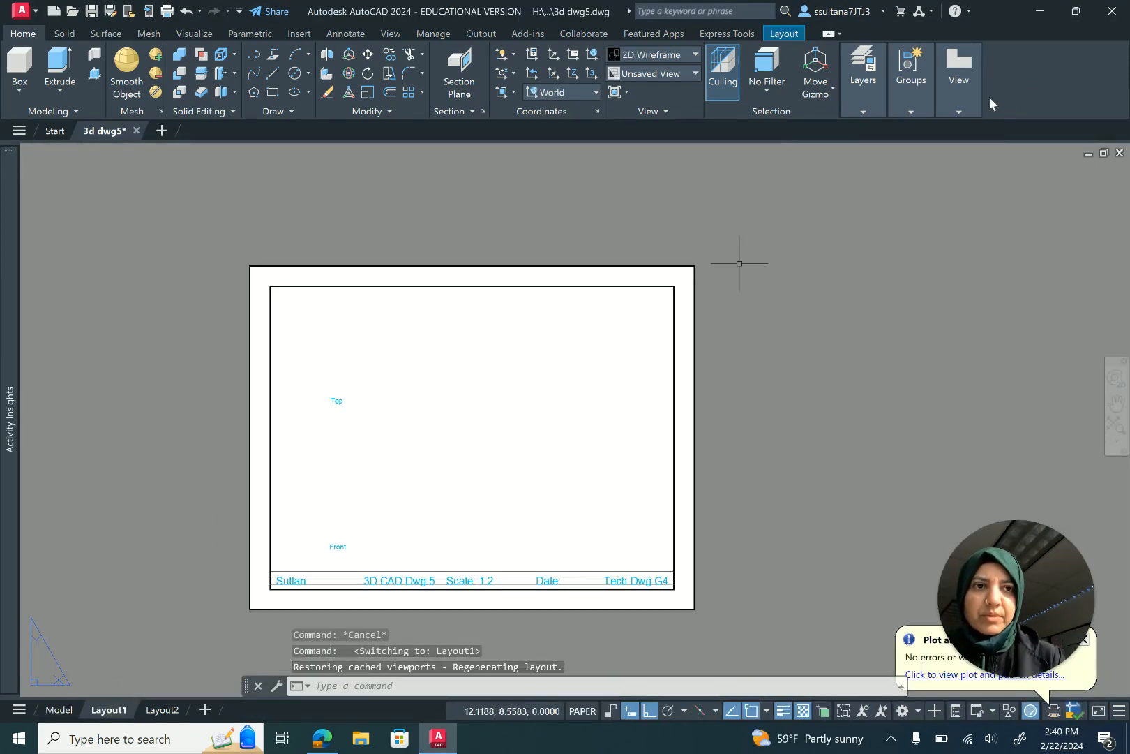
click(958, 110)
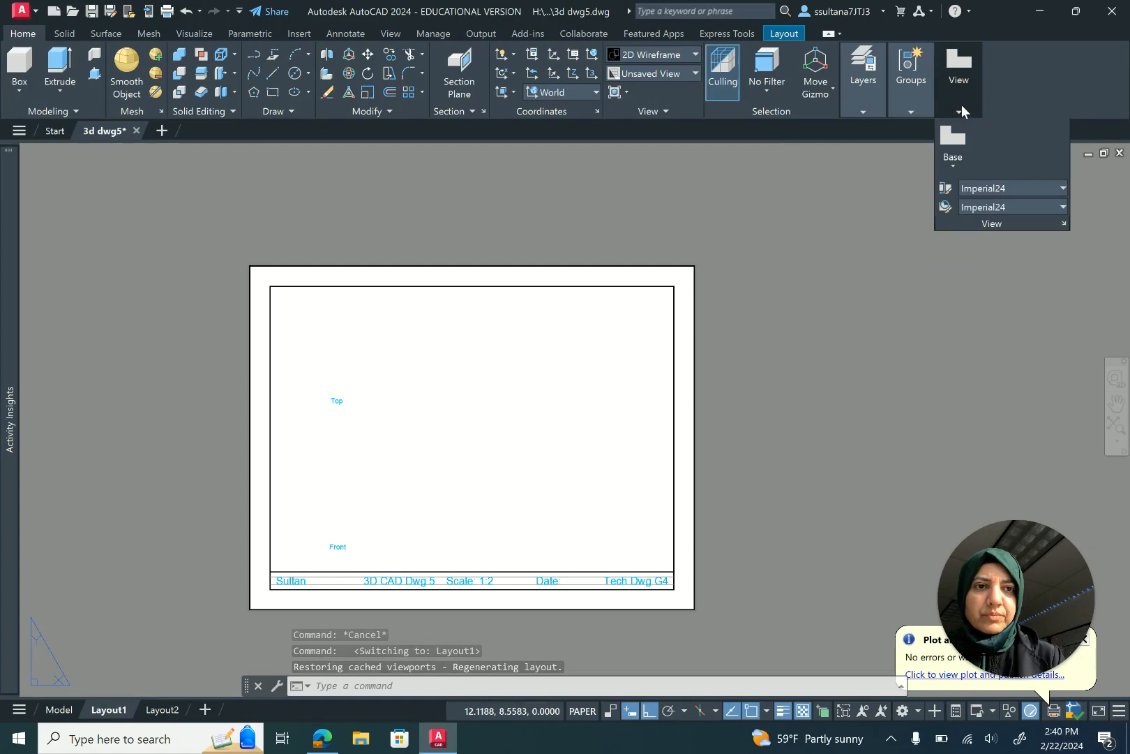
click(949, 158)
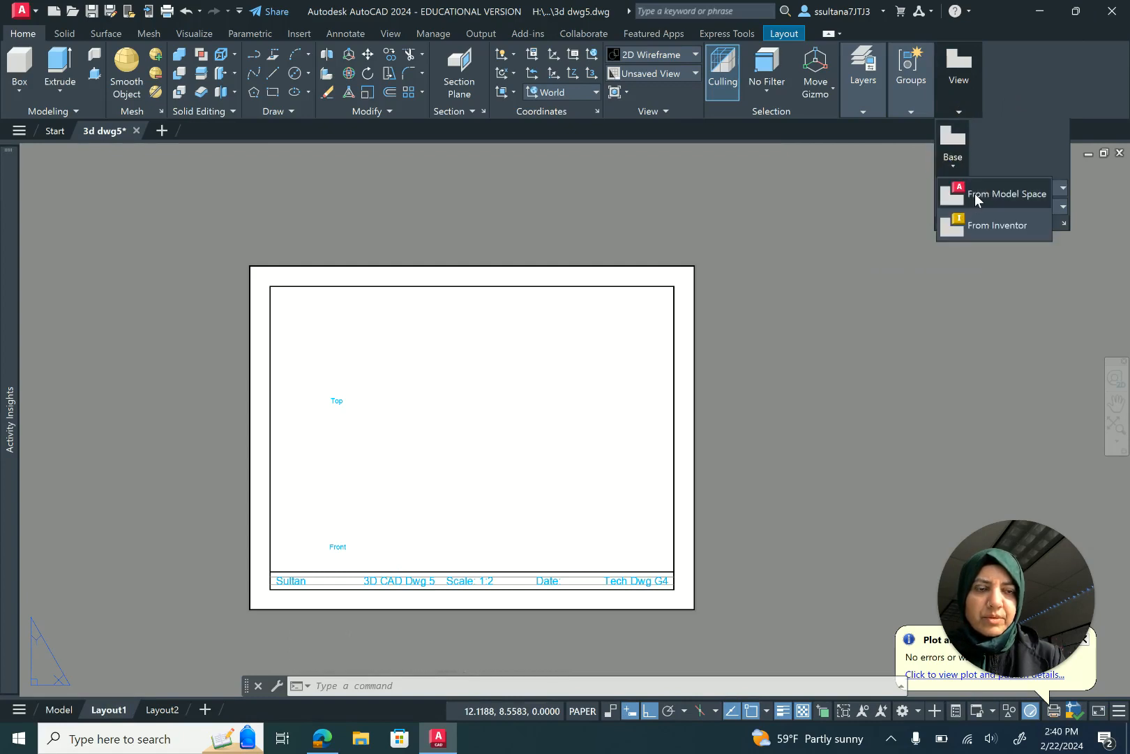
click(976, 196)
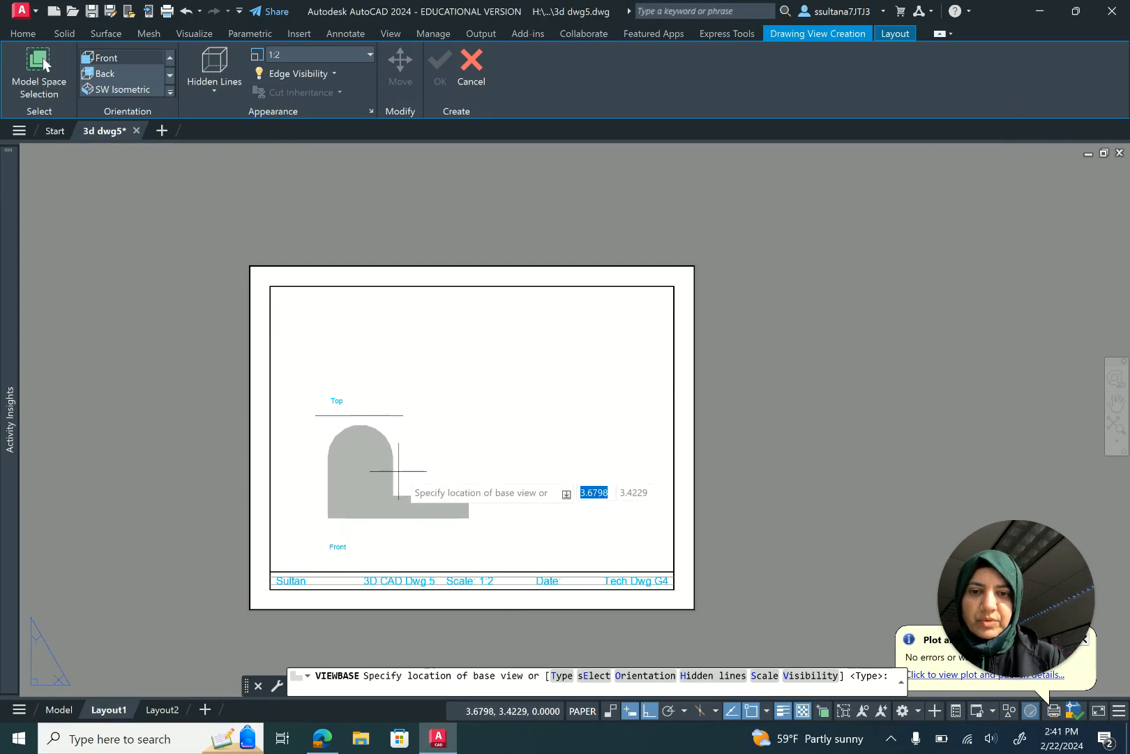
click(399, 471)
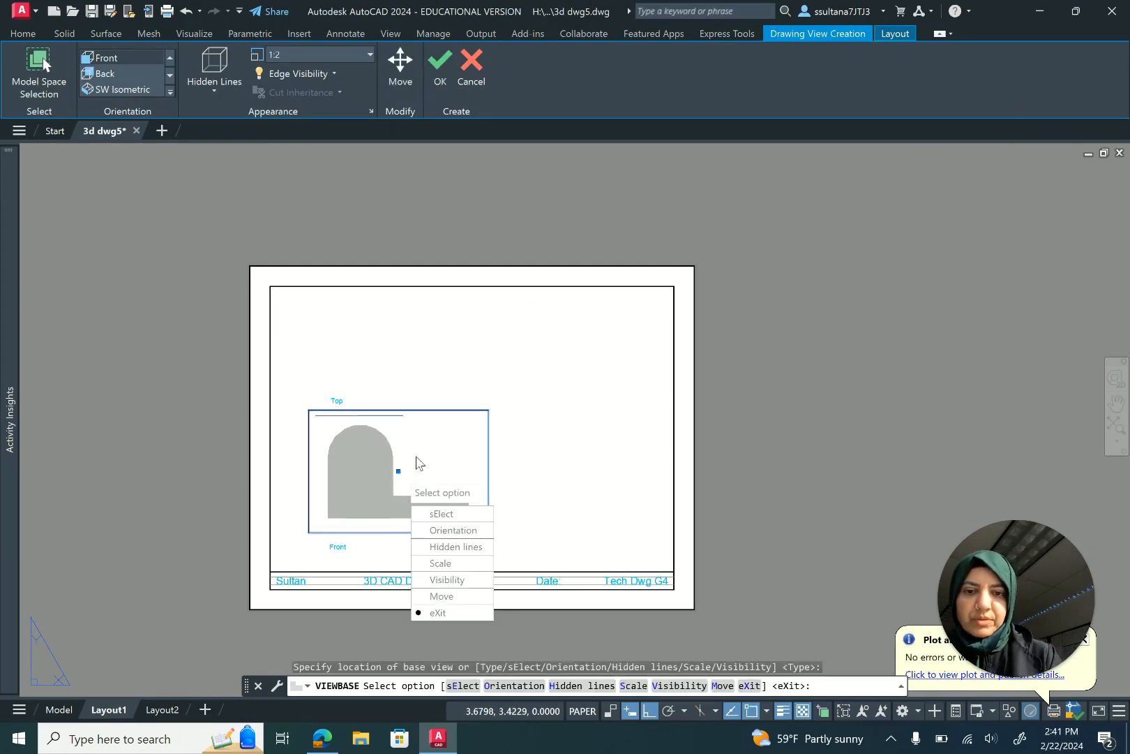
key(Return)
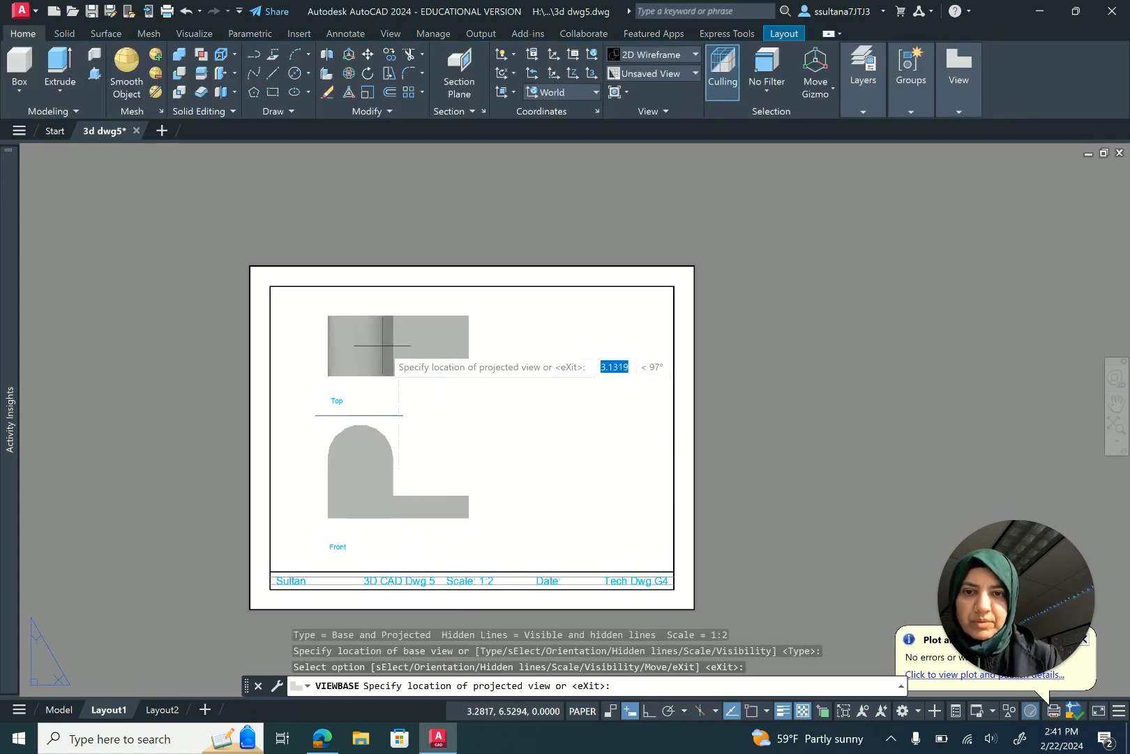
Step: Place a projected top view above the Top label and an isometric view in the sheet's upper-right area, and finish the view creation
click(374, 355)
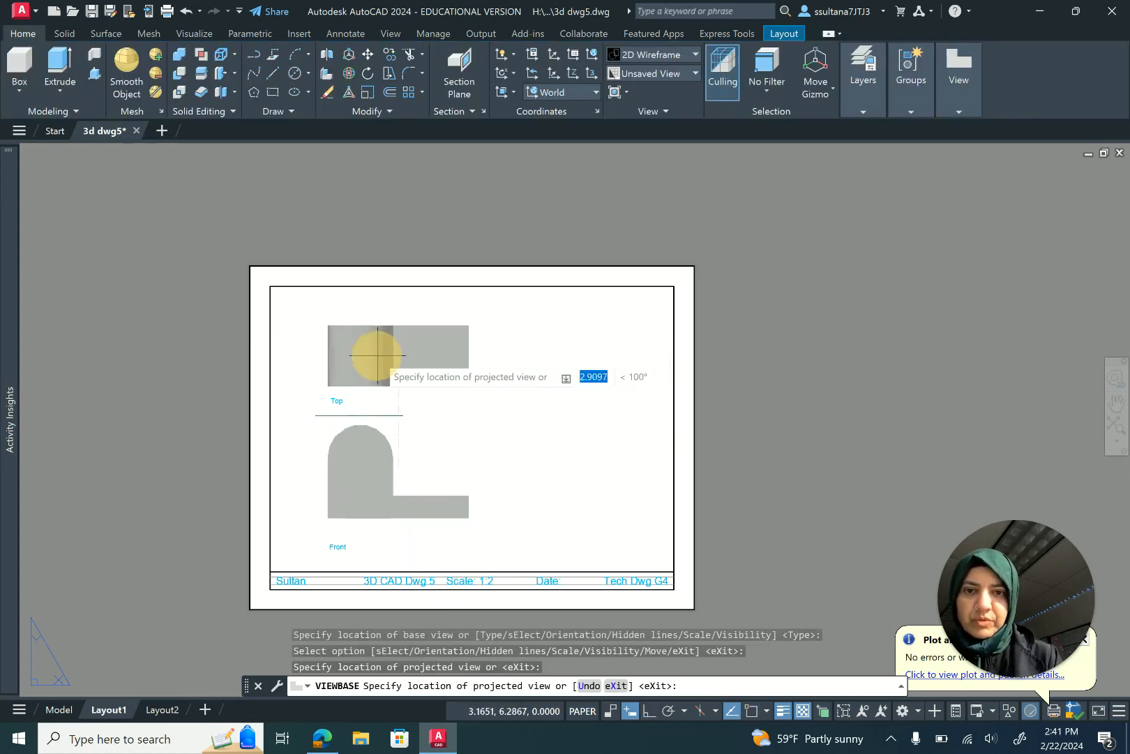
click(586, 364)
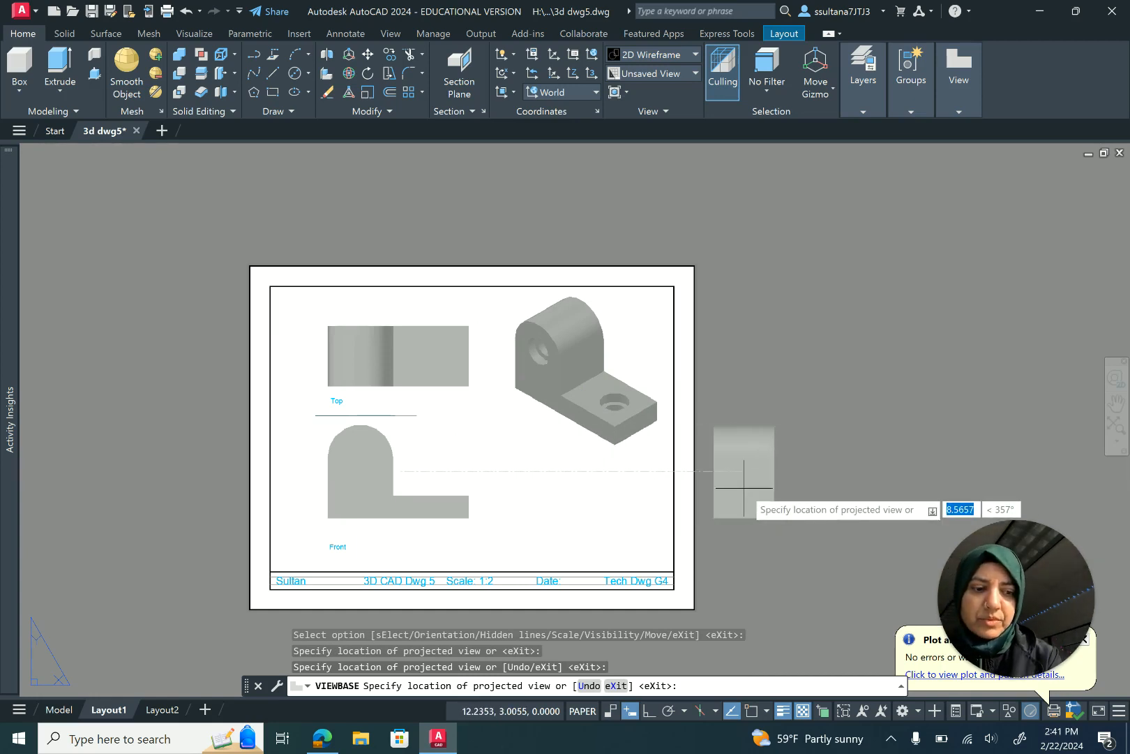
key(Return)
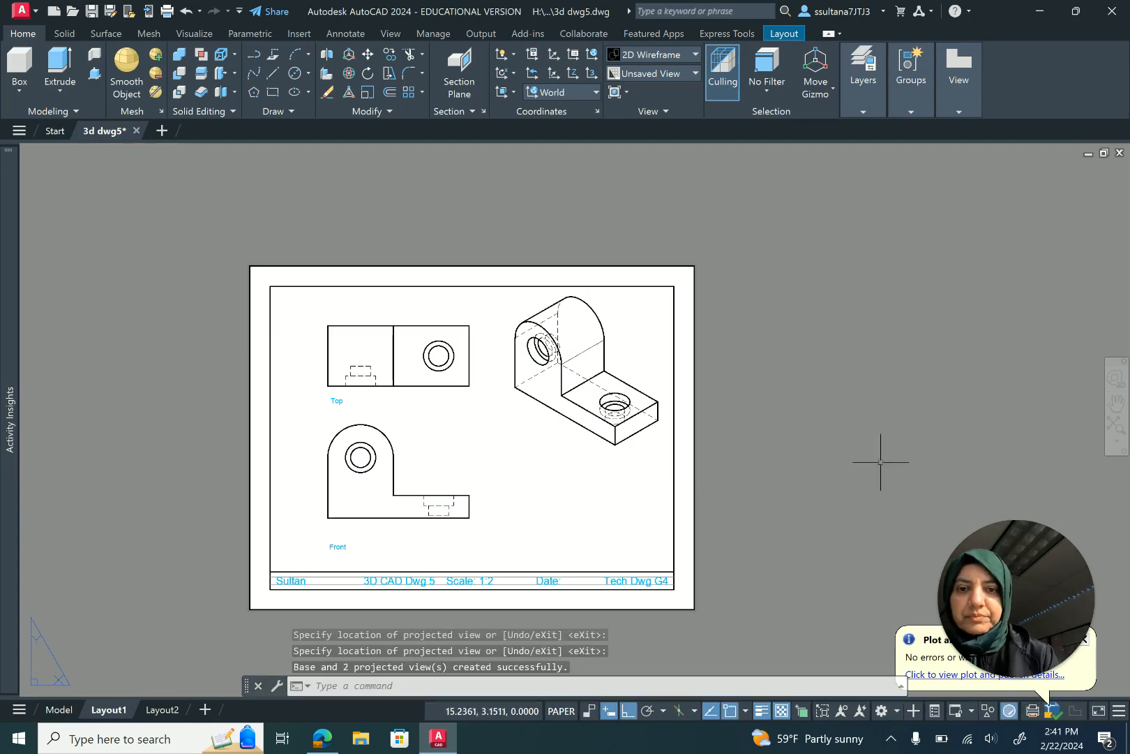
Step: Edit the isometric view to display as shaded with visible lines
click(577, 344)
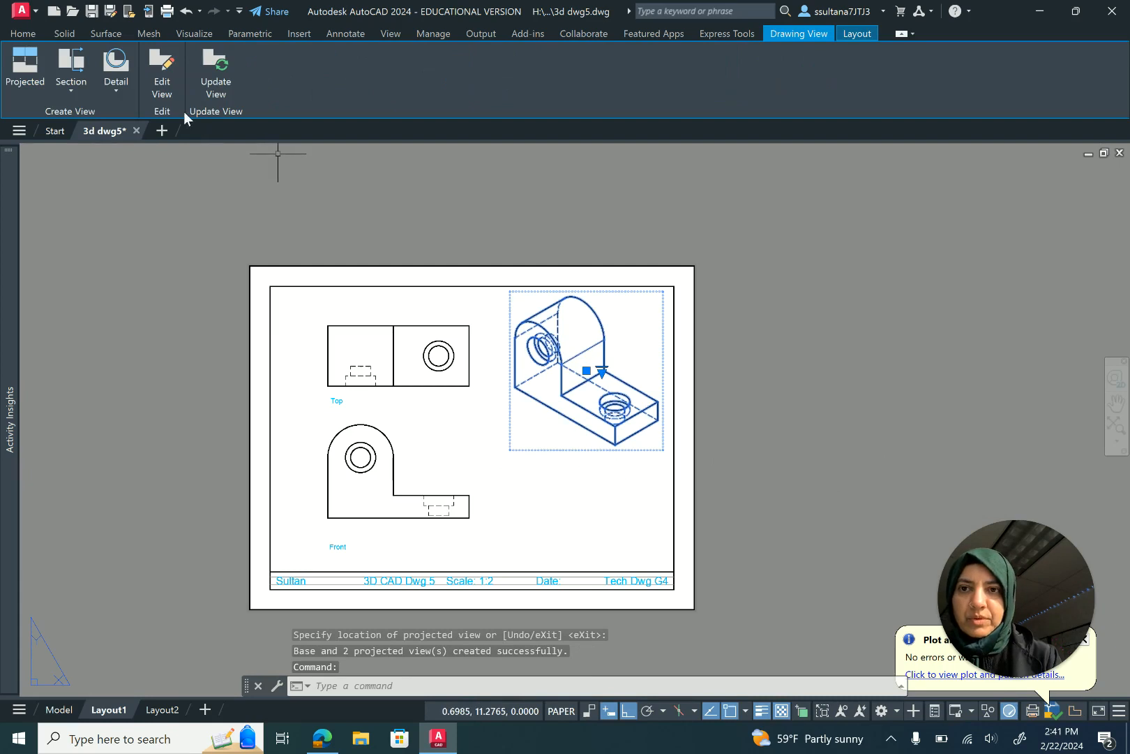
click(163, 89)
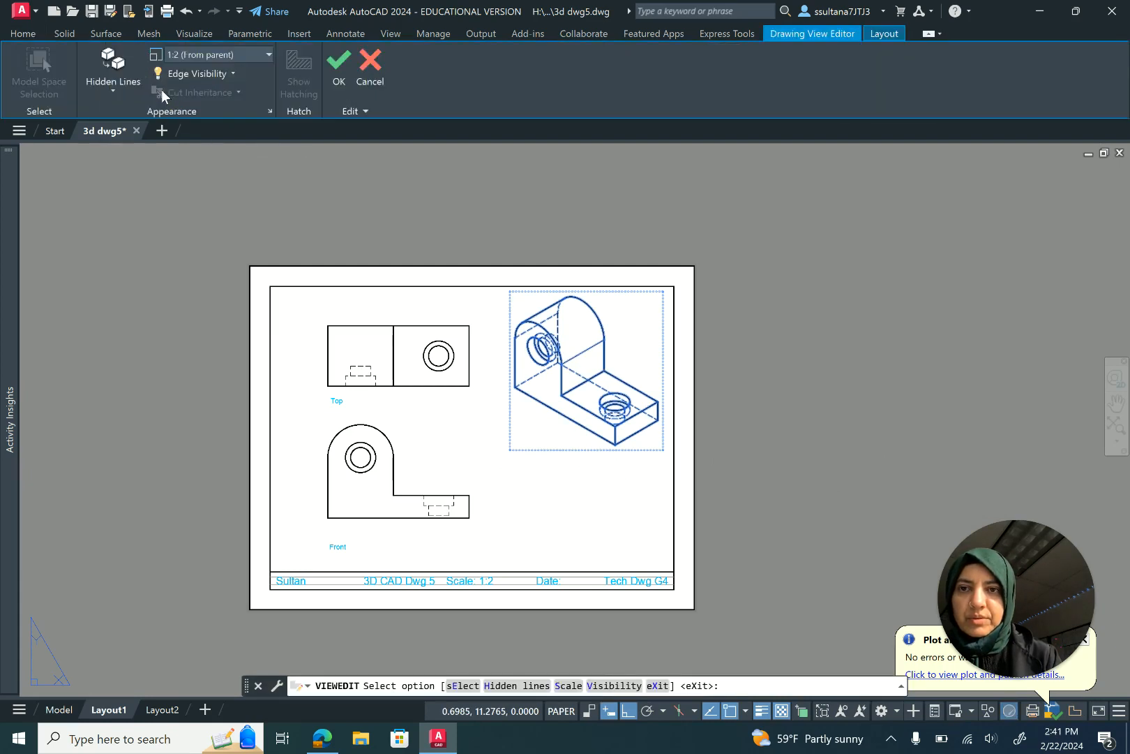
click(111, 92)
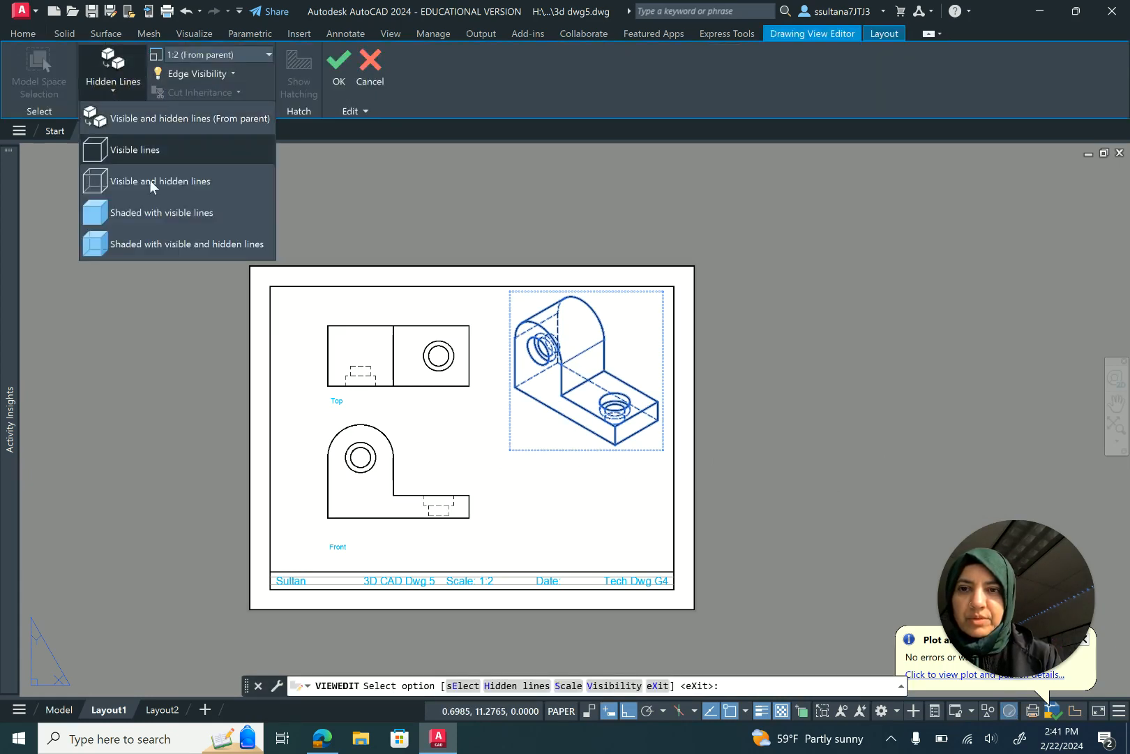
click(153, 215)
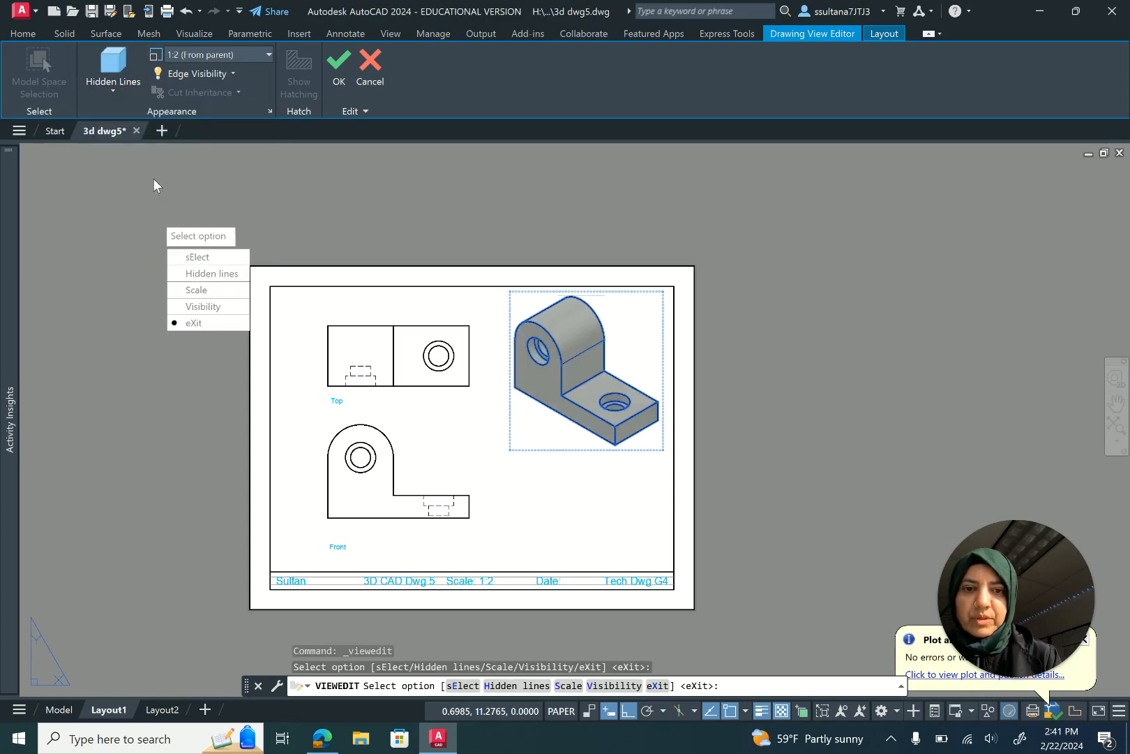
Step: Turn off the display of tangent edges in the isometric view and finish editing the view
click(208, 307)
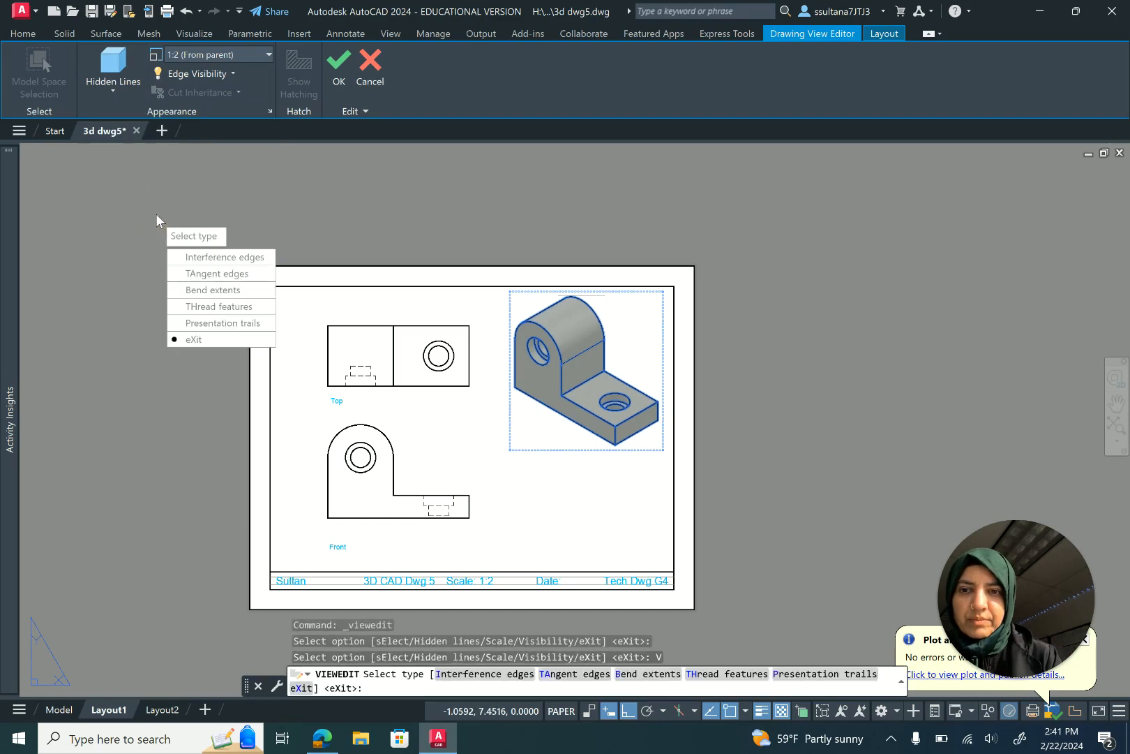
click(200, 276)
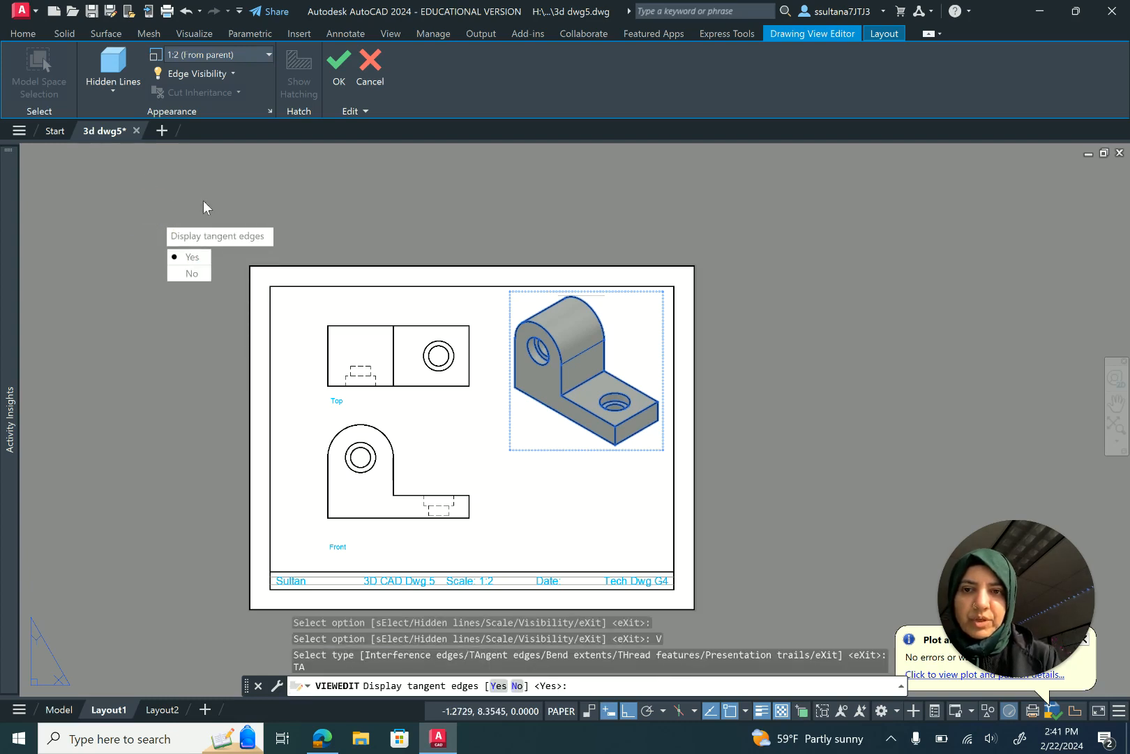
click(198, 276)
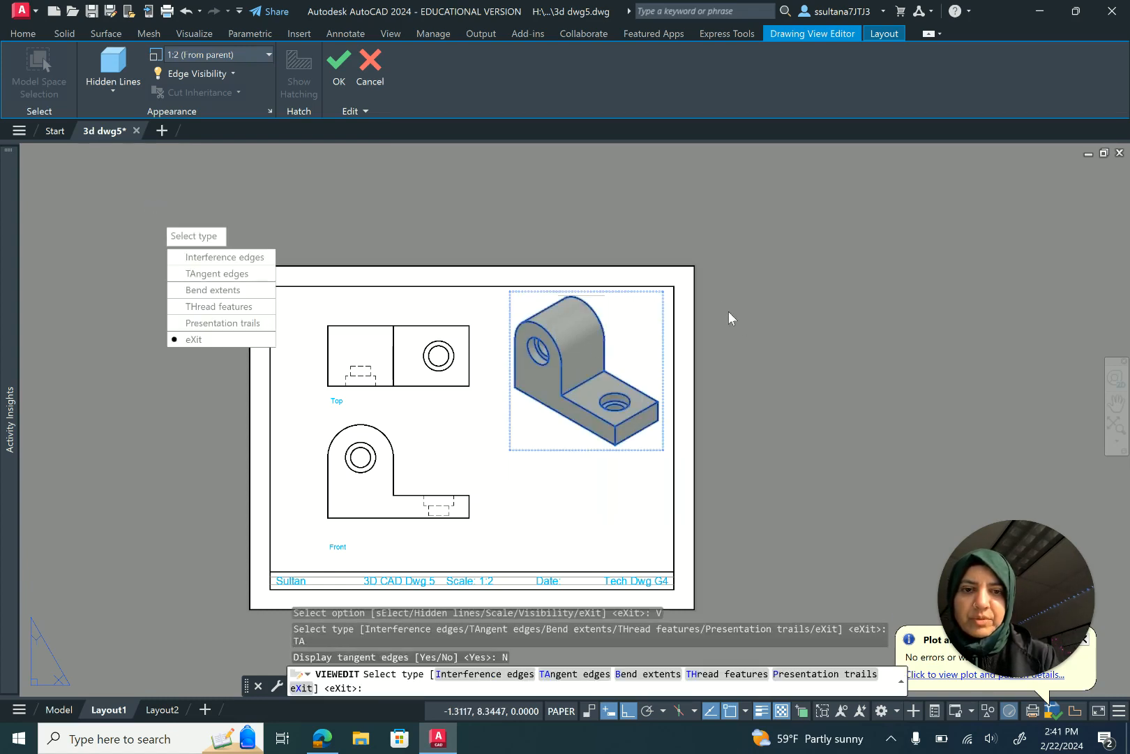
key(Return)
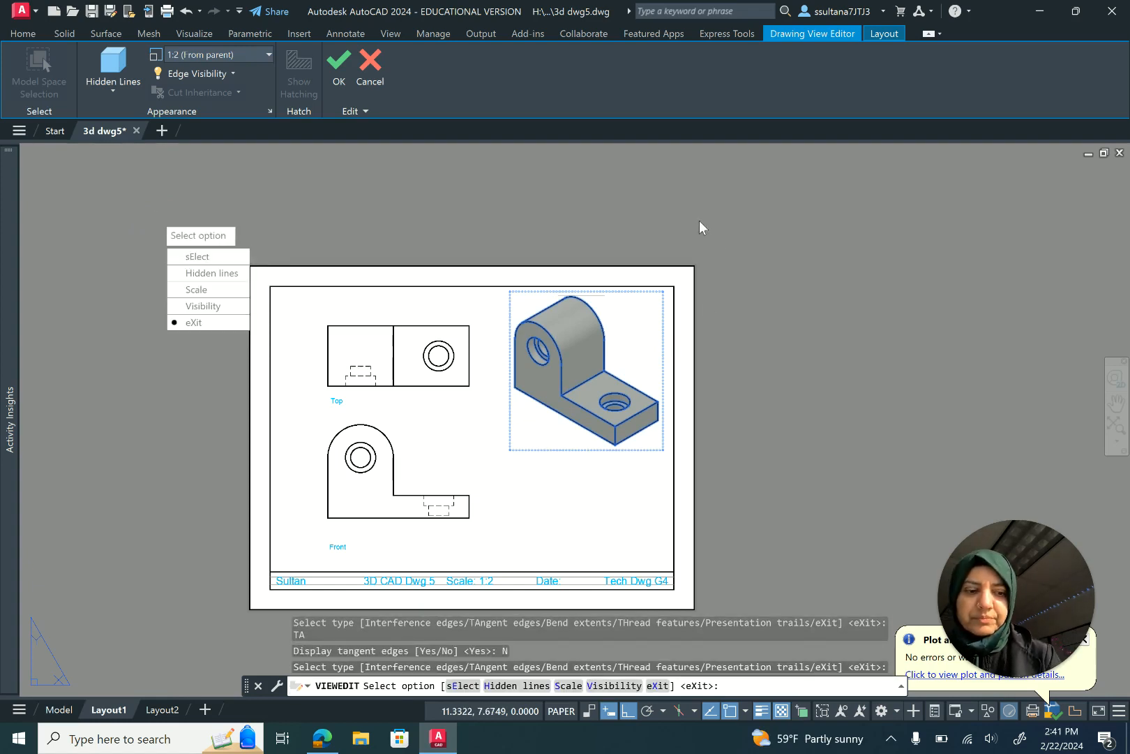
key(Return)
mouse_move(9, 447)
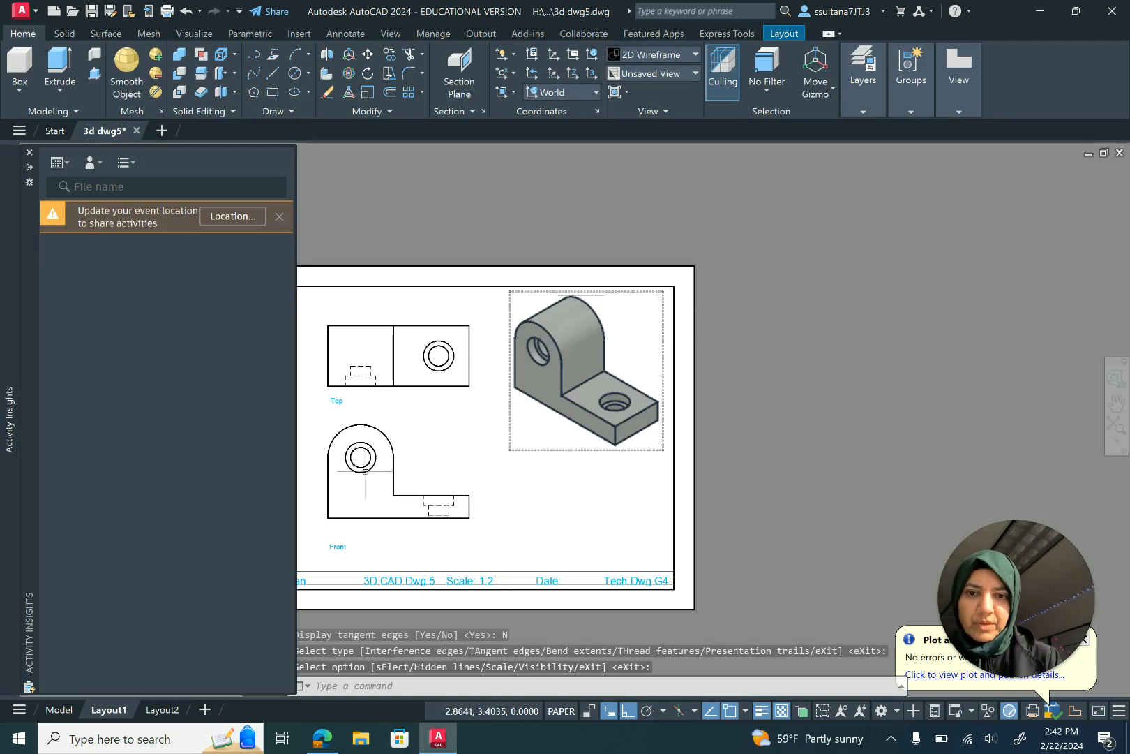
click(373, 469)
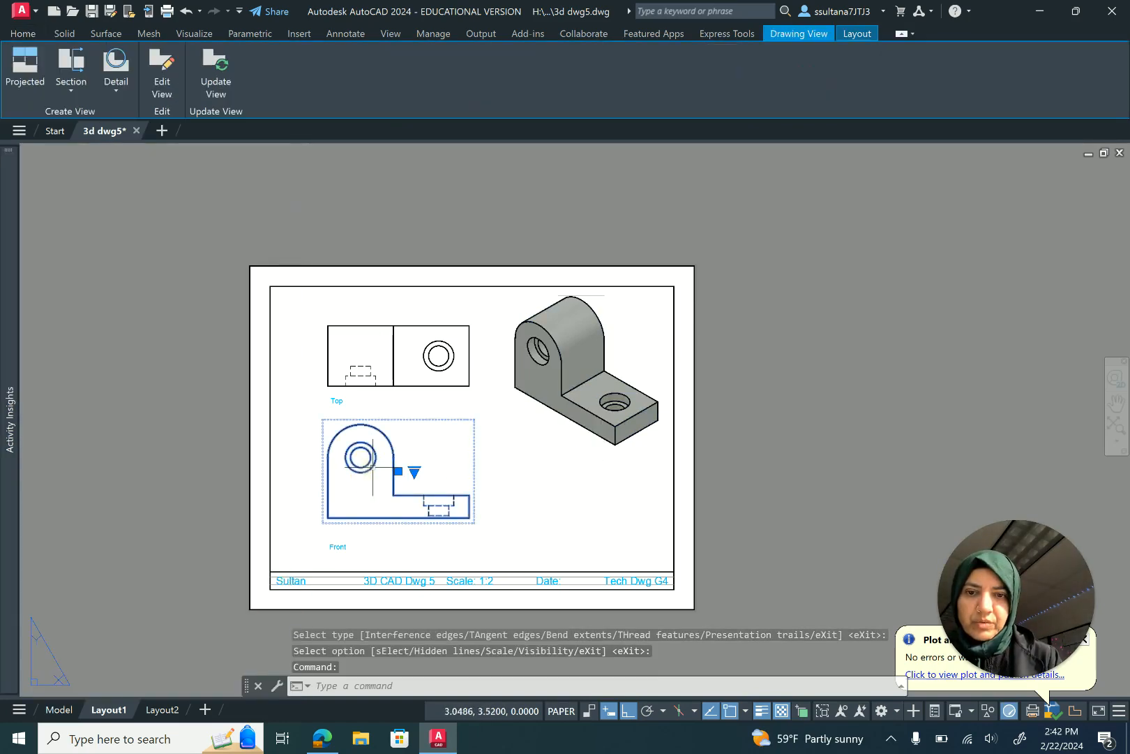
click(413, 473)
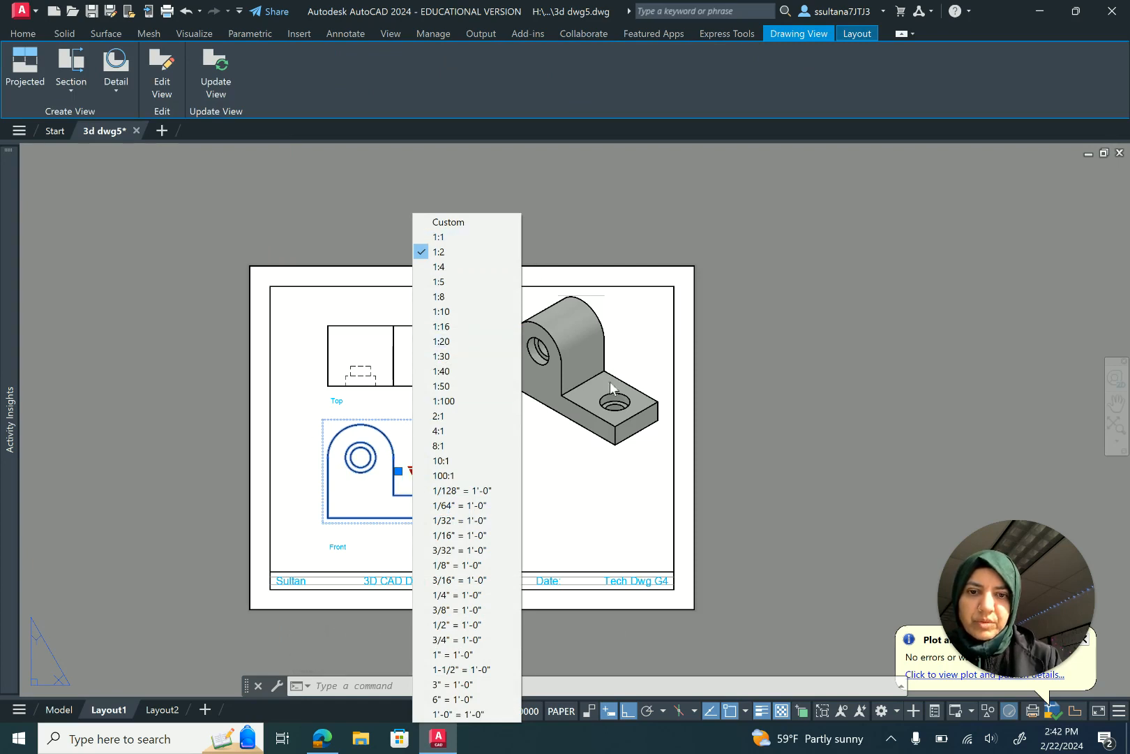
click(582, 482)
key(Return)
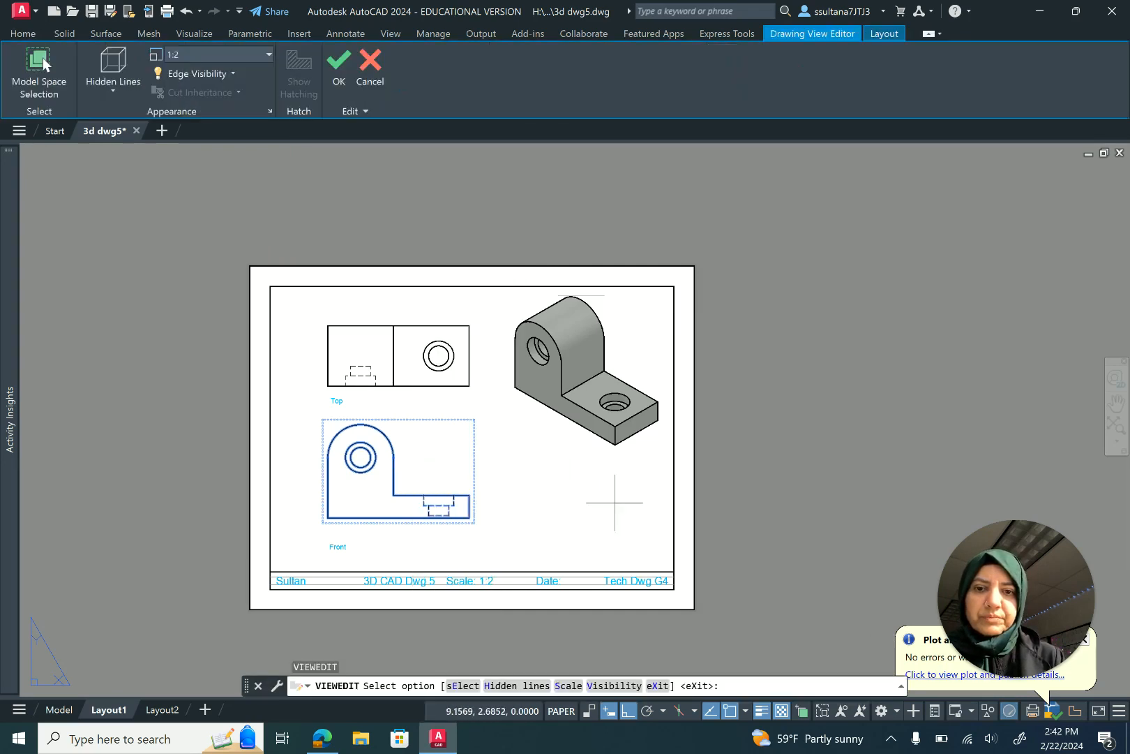
key(Escape)
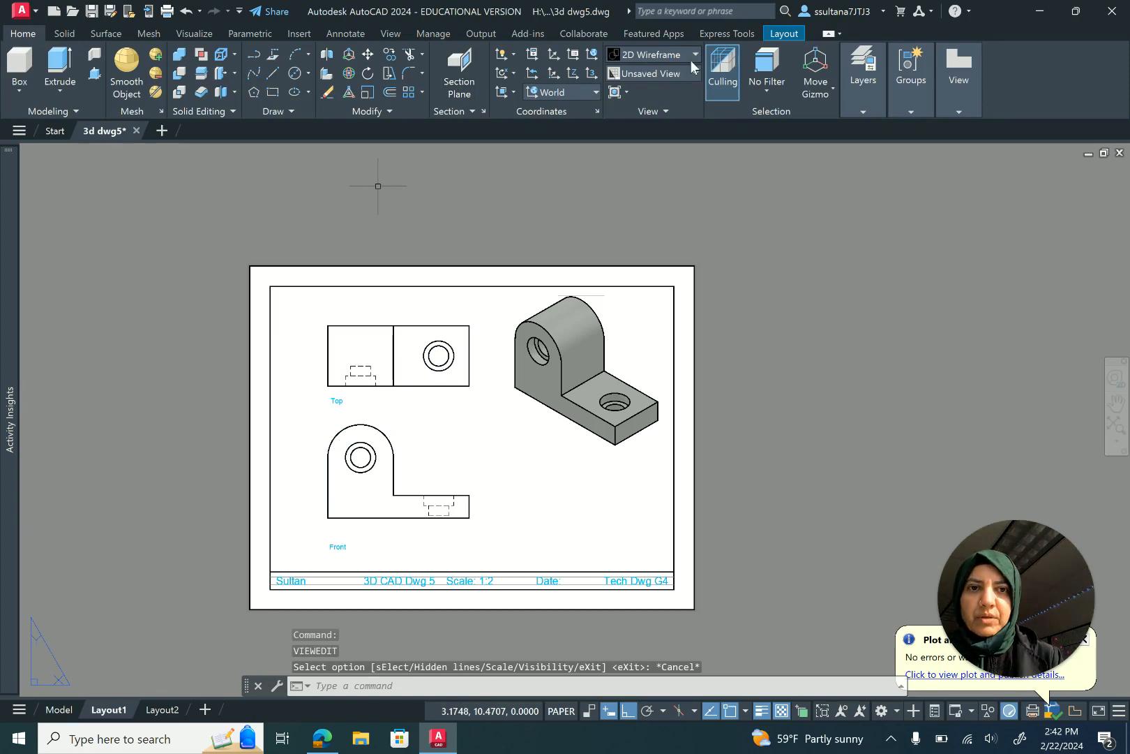
Step: Switch to the Drafting & Annotation workspace and make the Dimension layer current
click(897, 709)
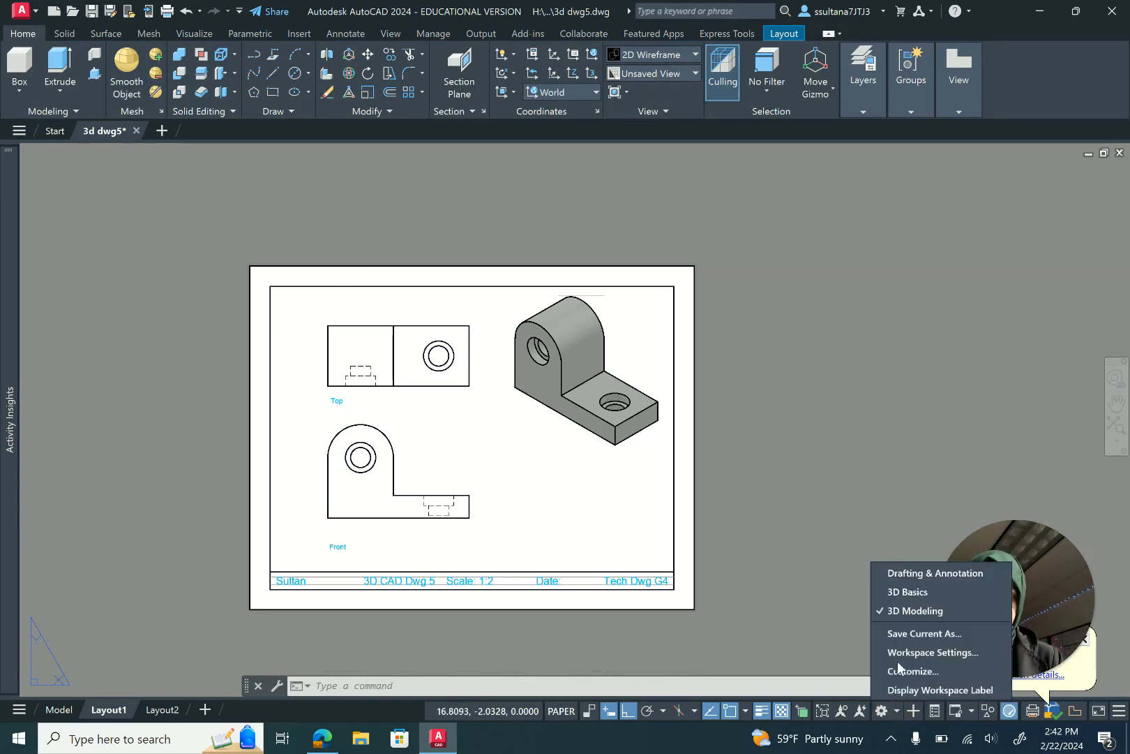
click(935, 573)
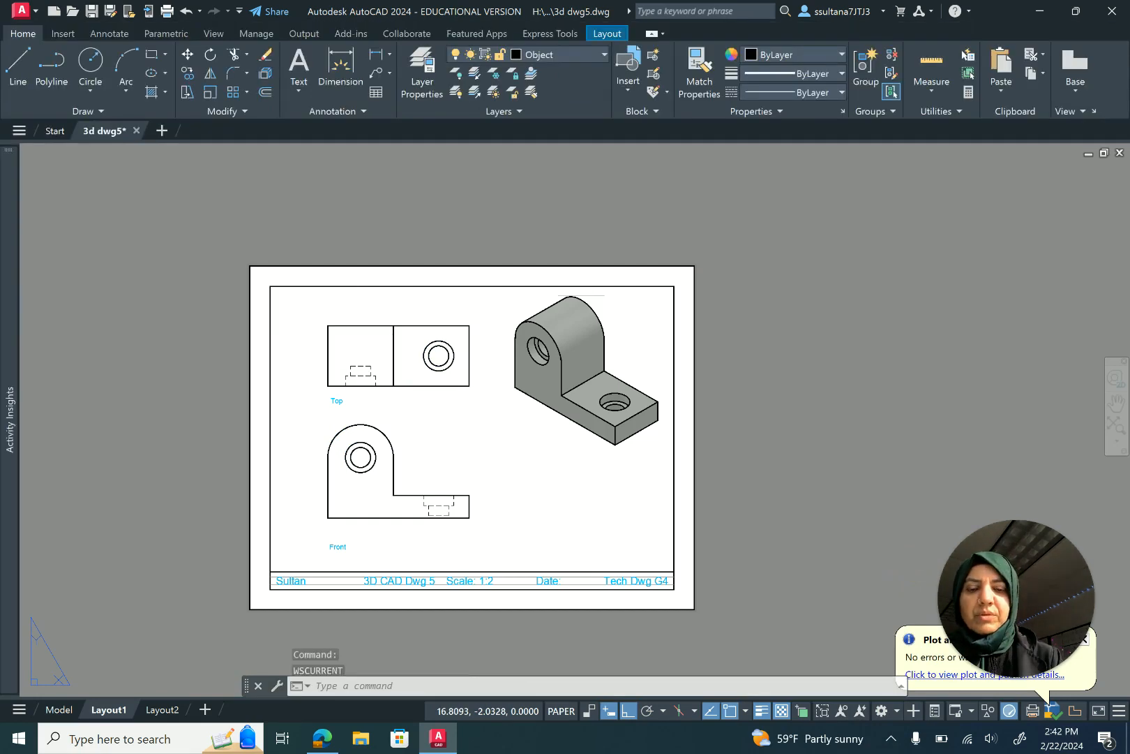
click(599, 56)
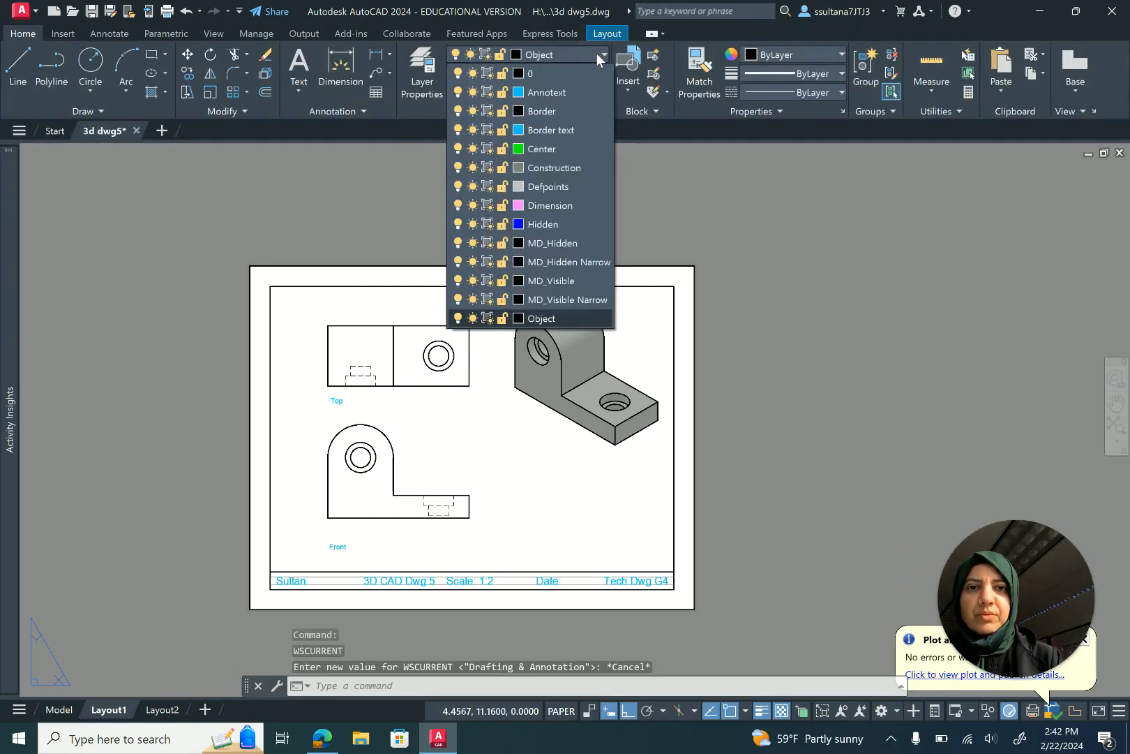
click(563, 203)
Step: Add a linear dimension above the top view, from the upright's inner edge to the base plate's free end
scroll(328, 318, up, 4)
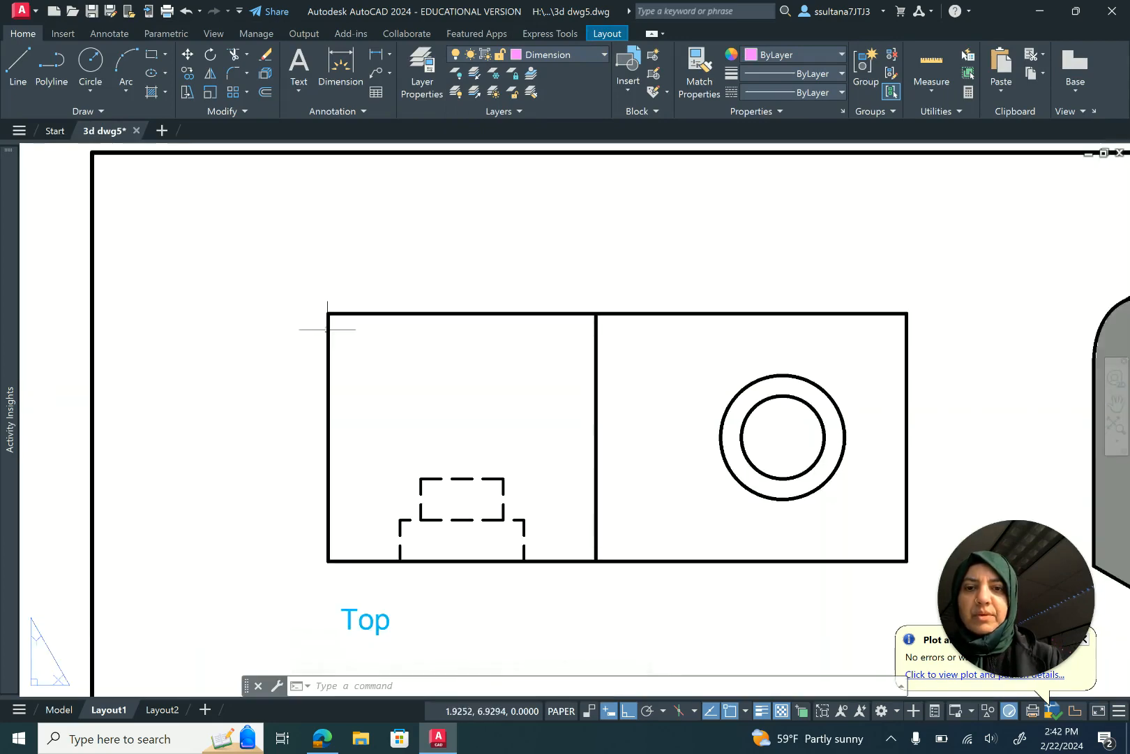
click(379, 54)
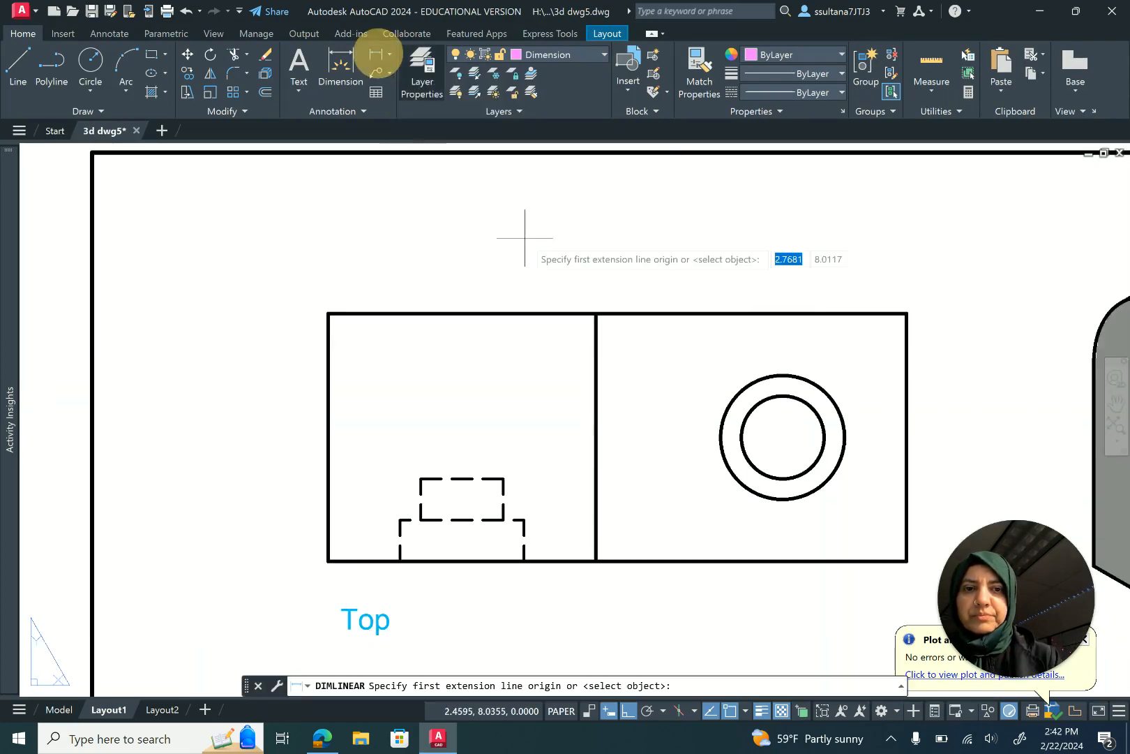
click(596, 314)
click(906, 314)
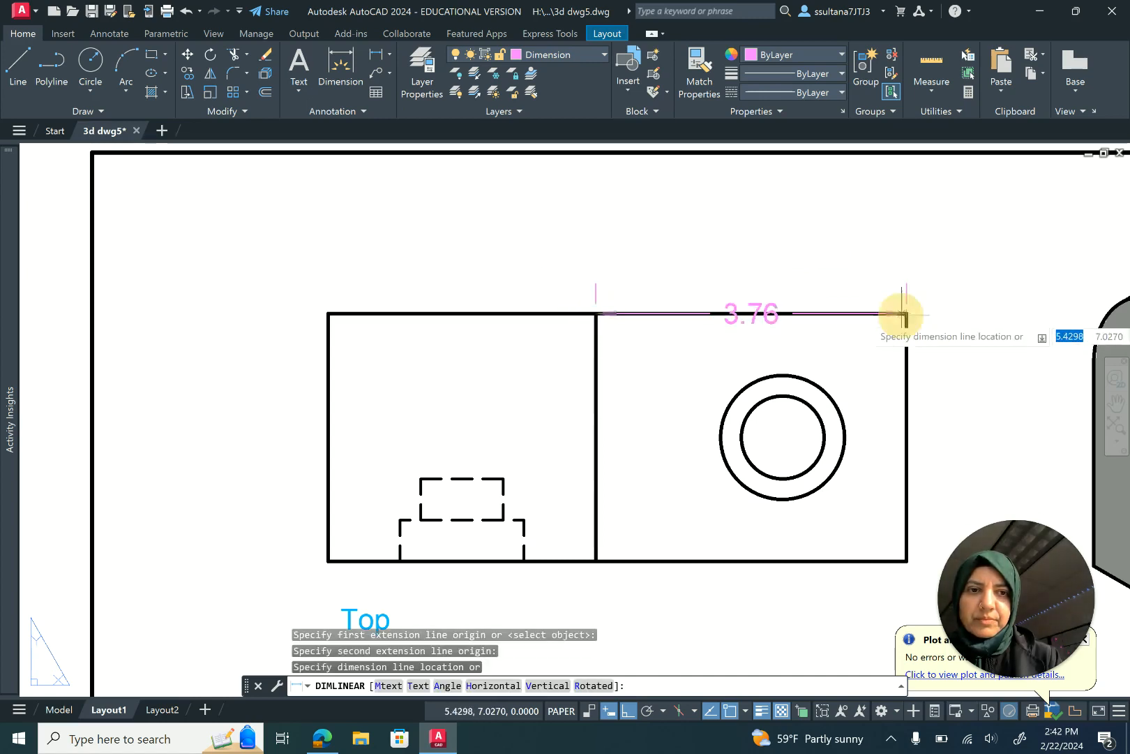
click(866, 275)
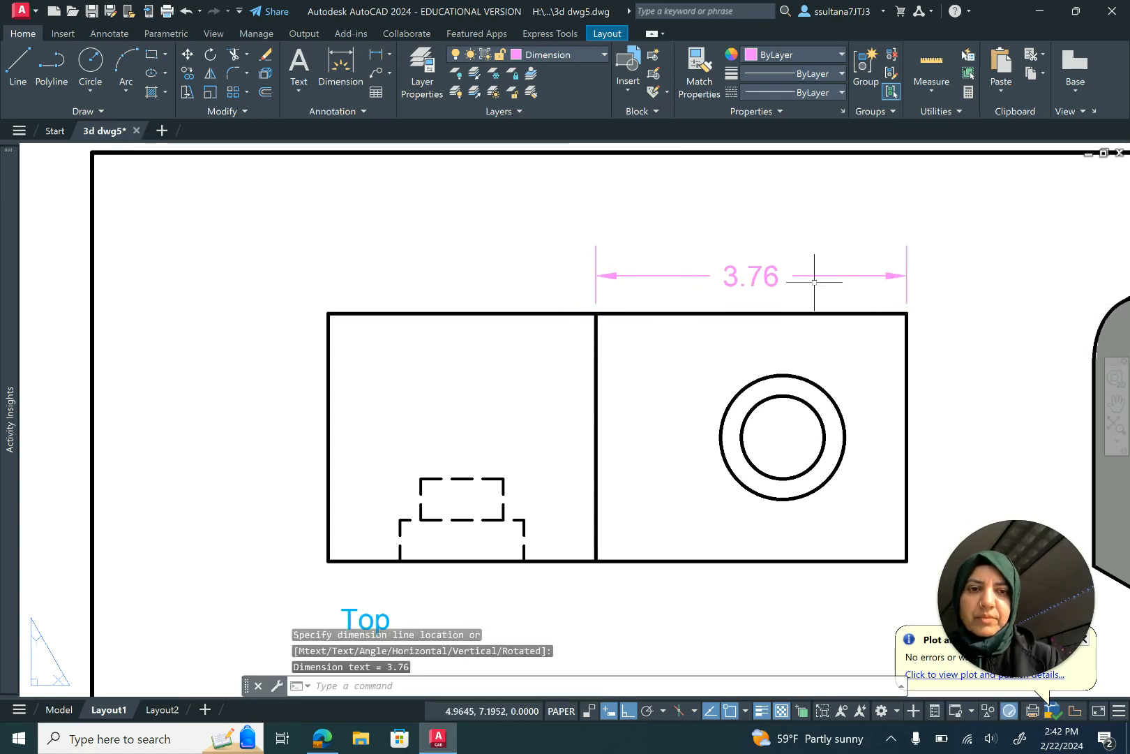
Step: Add linear dimensions to the top view for the overall length, above the existing dimension, and for the depth, along the left edge
click(377, 56)
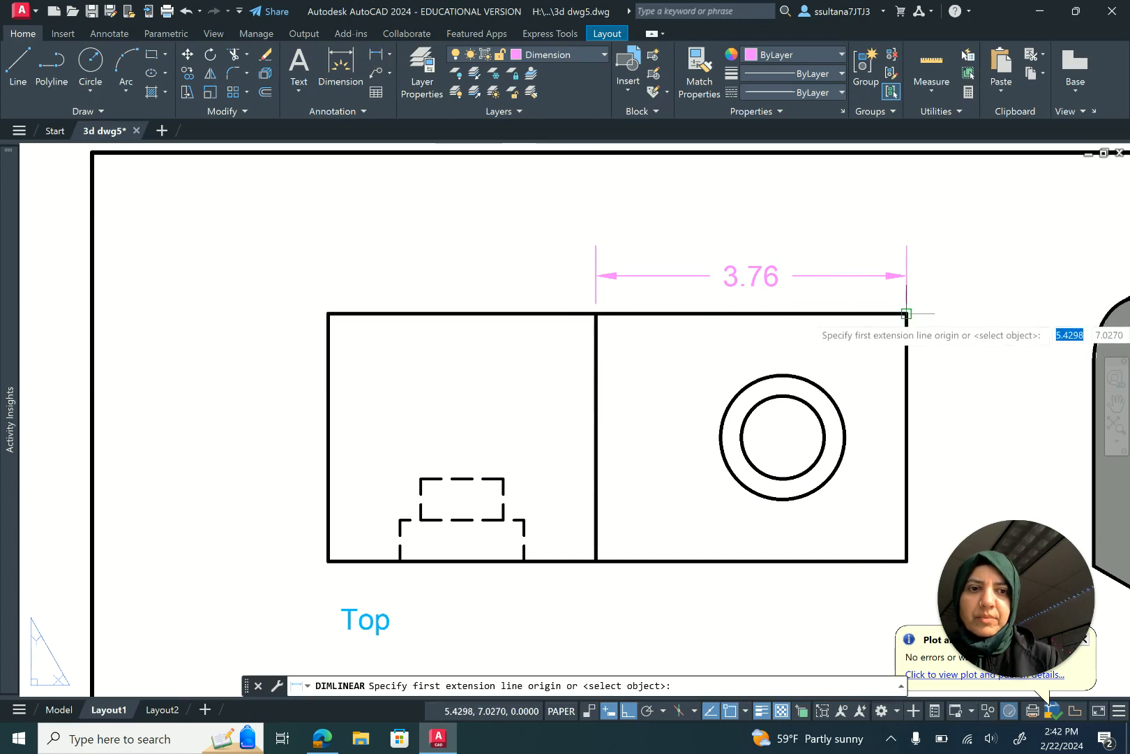
click(905, 314)
click(328, 314)
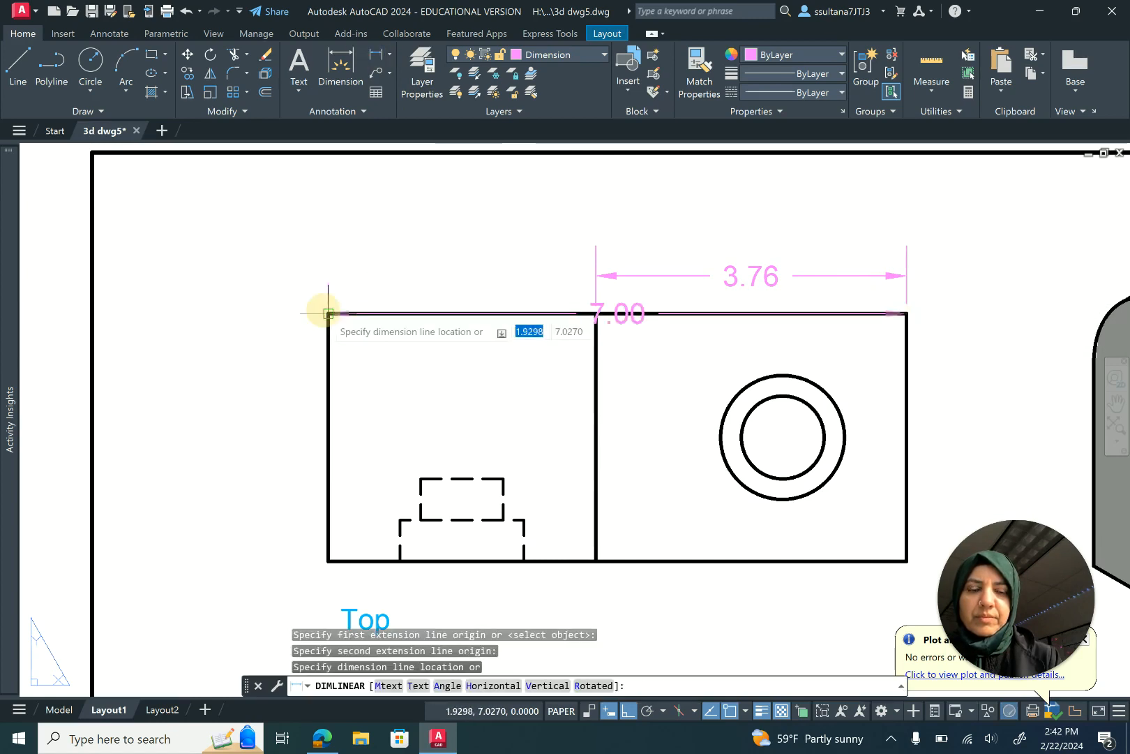
click(374, 231)
scroll(378, 216, down, 2)
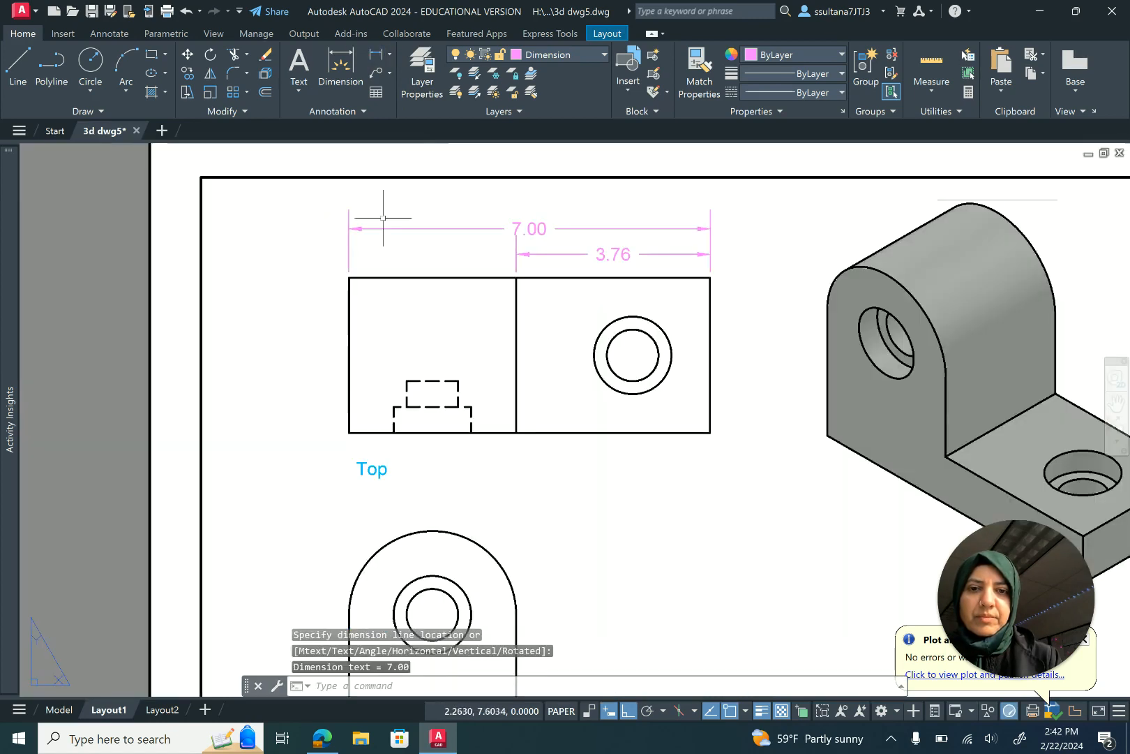
click(377, 56)
click(349, 278)
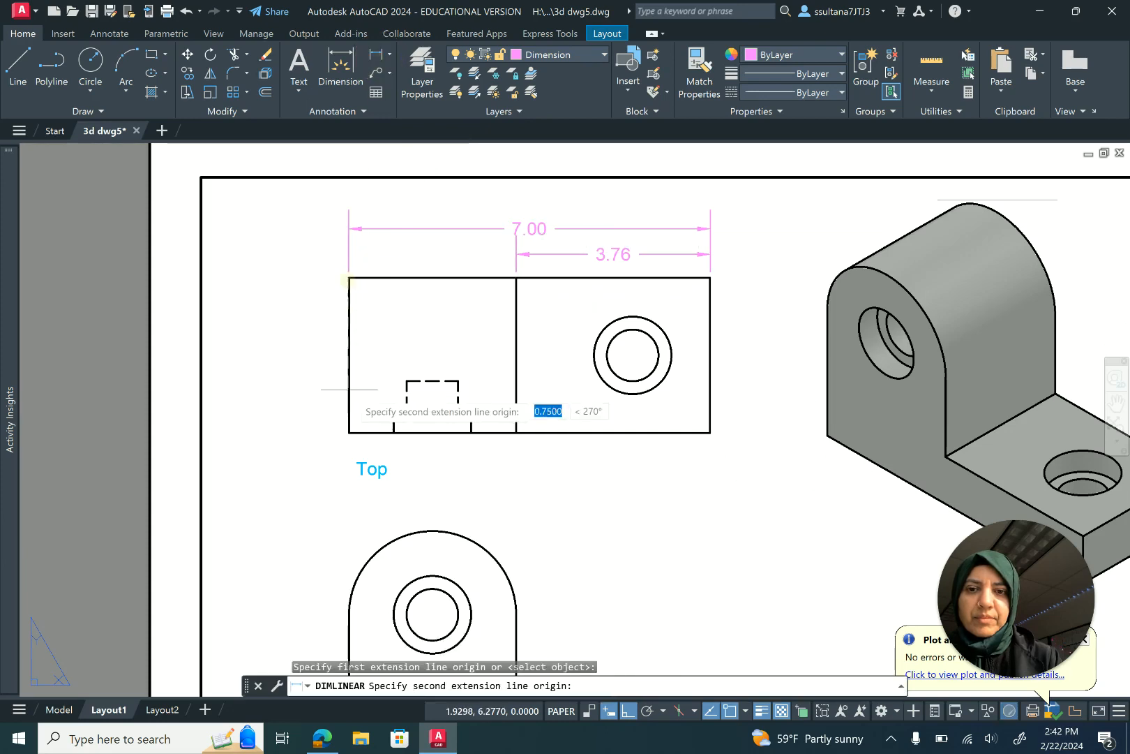
click(349, 433)
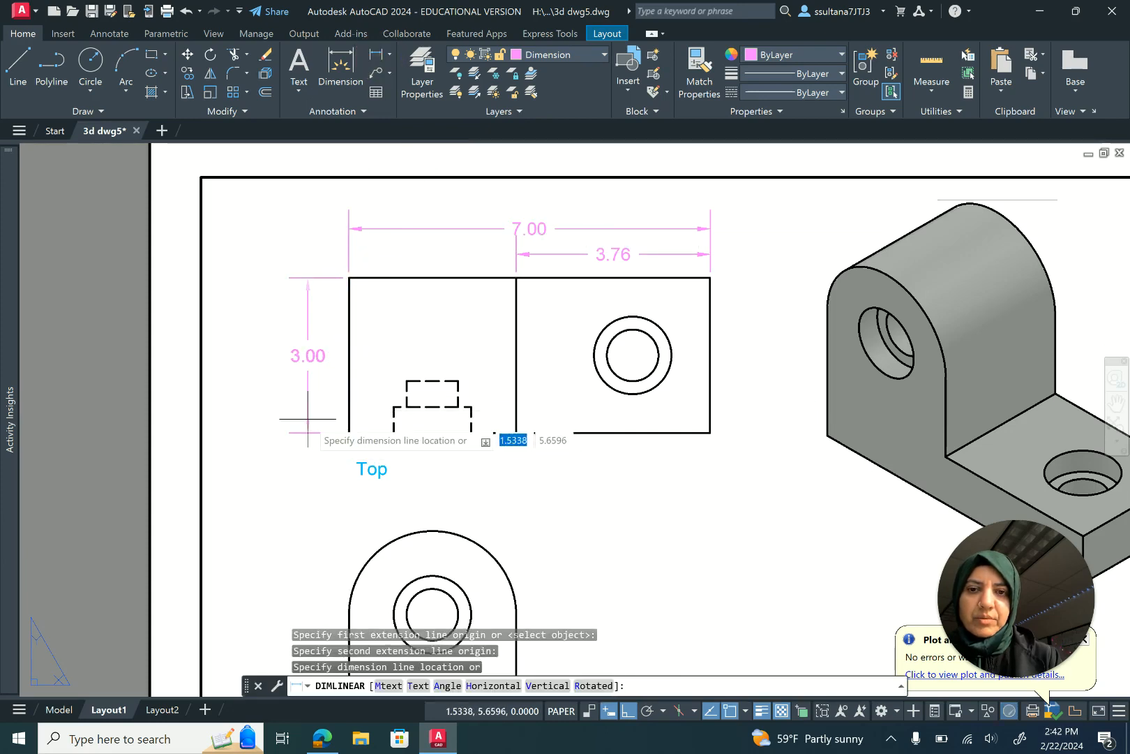
click(312, 419)
Step: Add a vertical linear dimension for the base plate's thickness beside its free end in the front view
scroll(422, 263, down, 4)
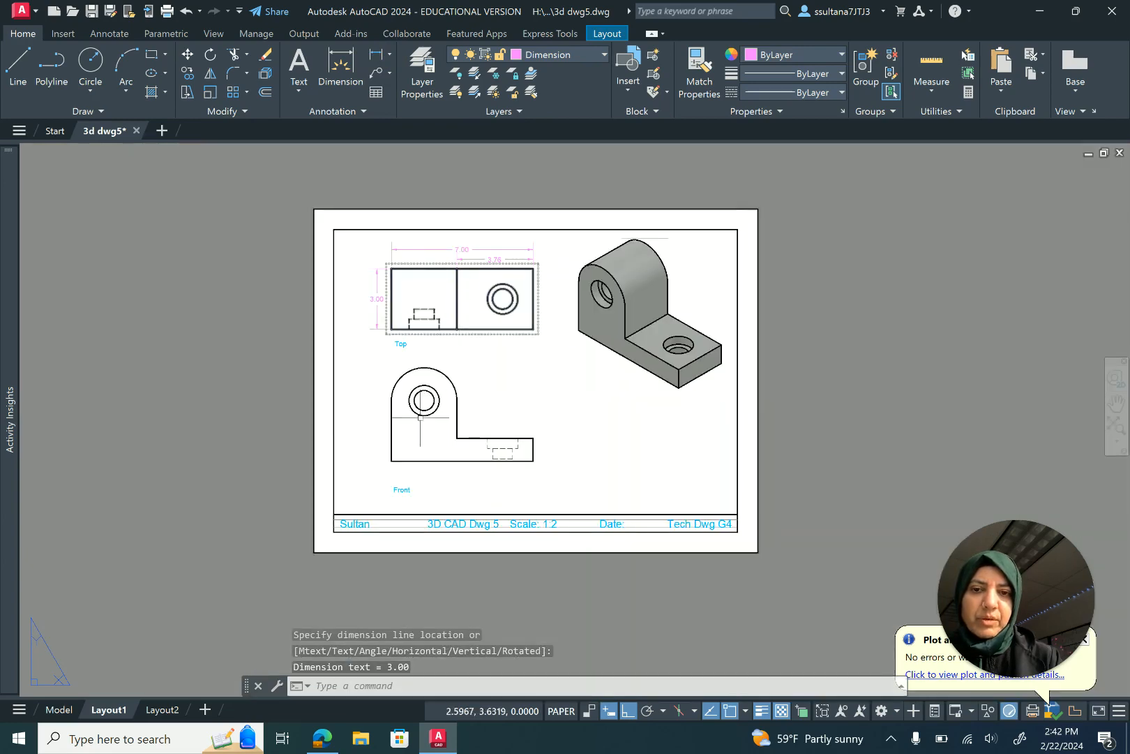
scroll(454, 491, up, 2)
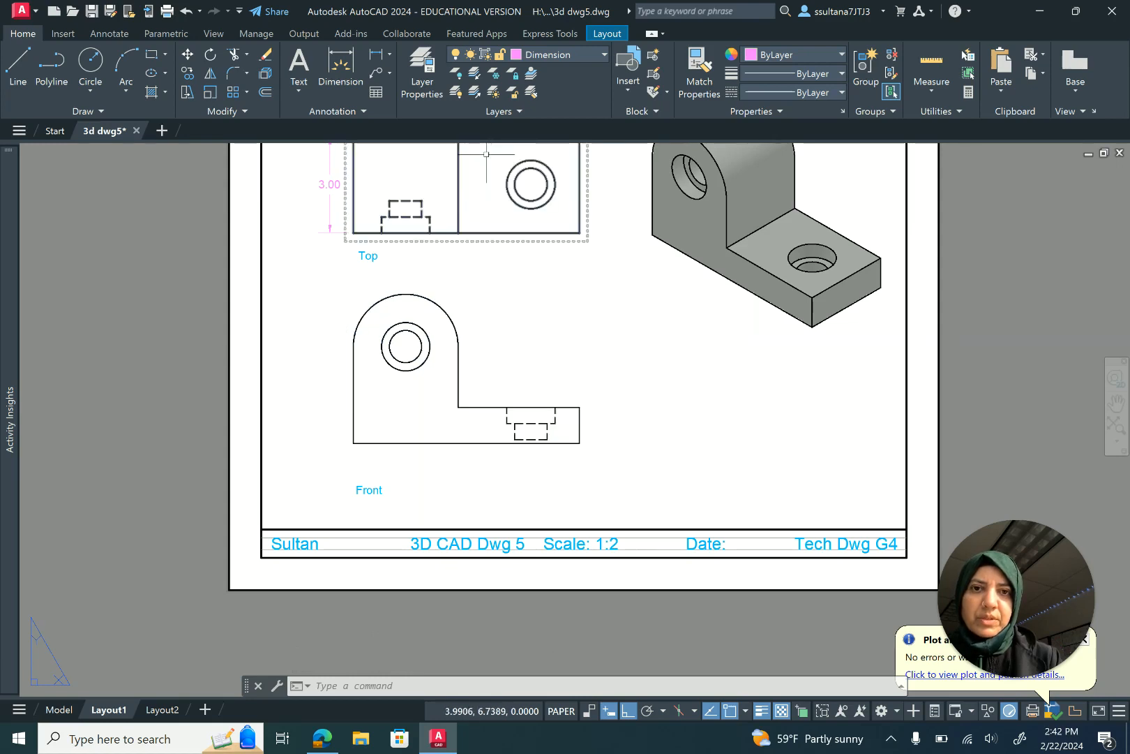
click(372, 54)
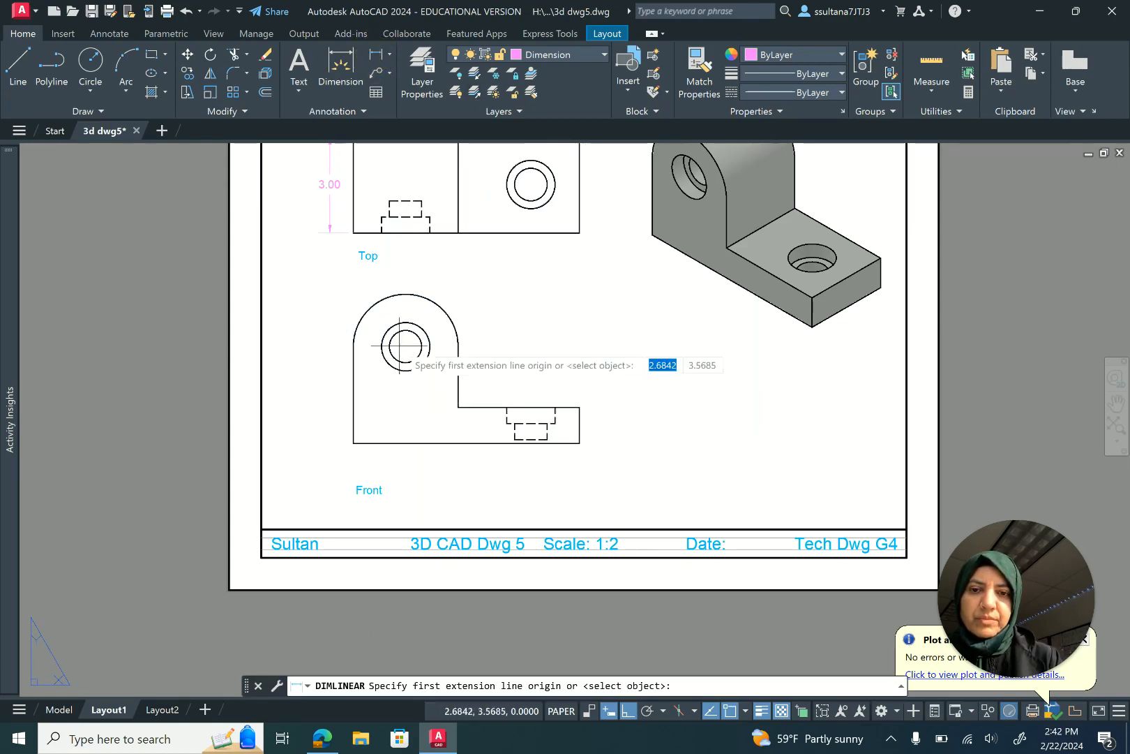
click(579, 443)
click(580, 407)
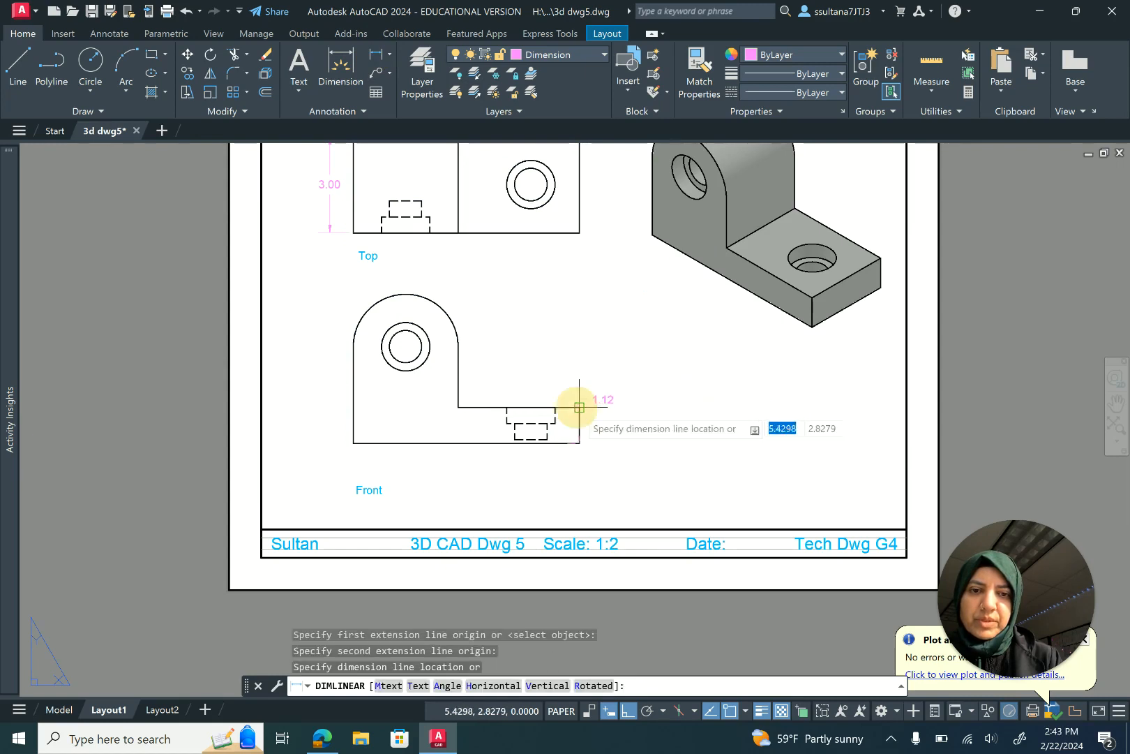
click(603, 432)
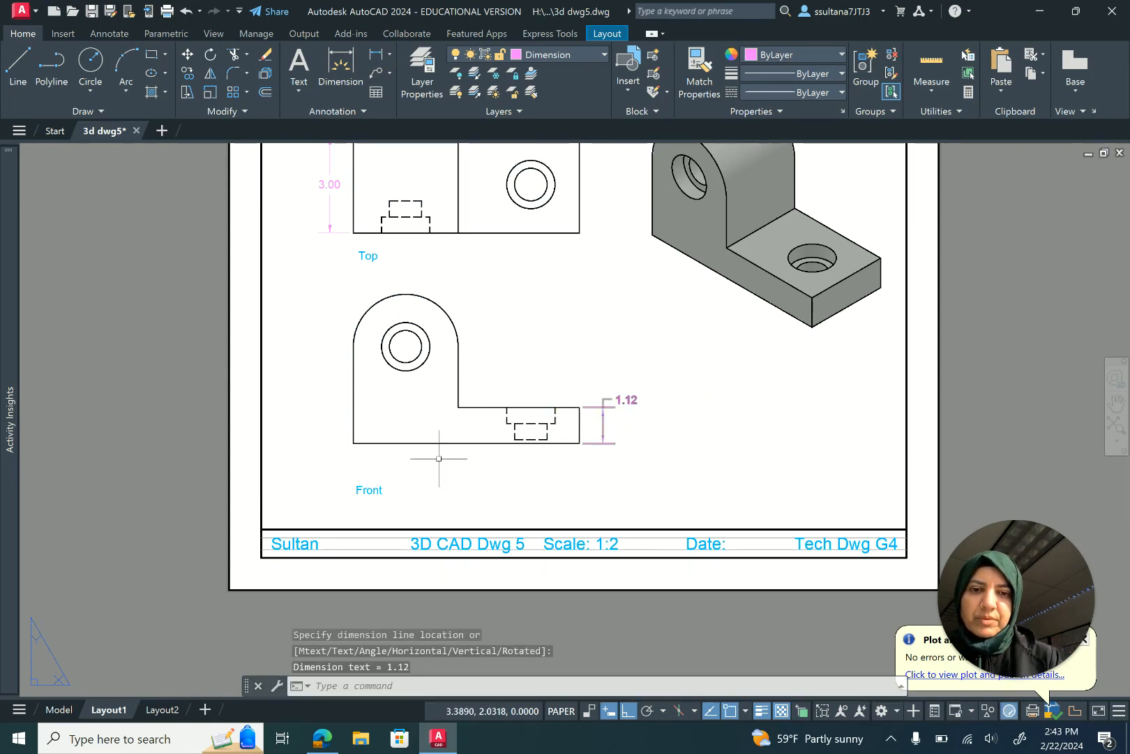
Step: Add a vertical linear dimension left of the front view, from the upright hole's center to the bottom edge
click(376, 56)
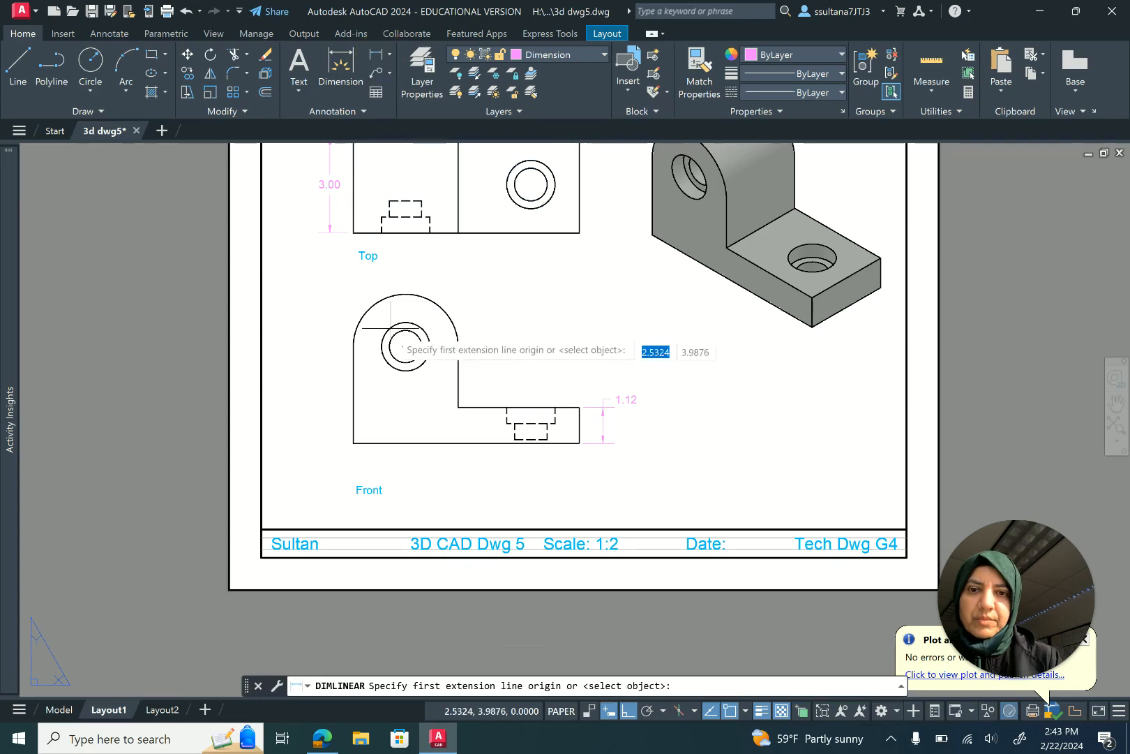
click(406, 347)
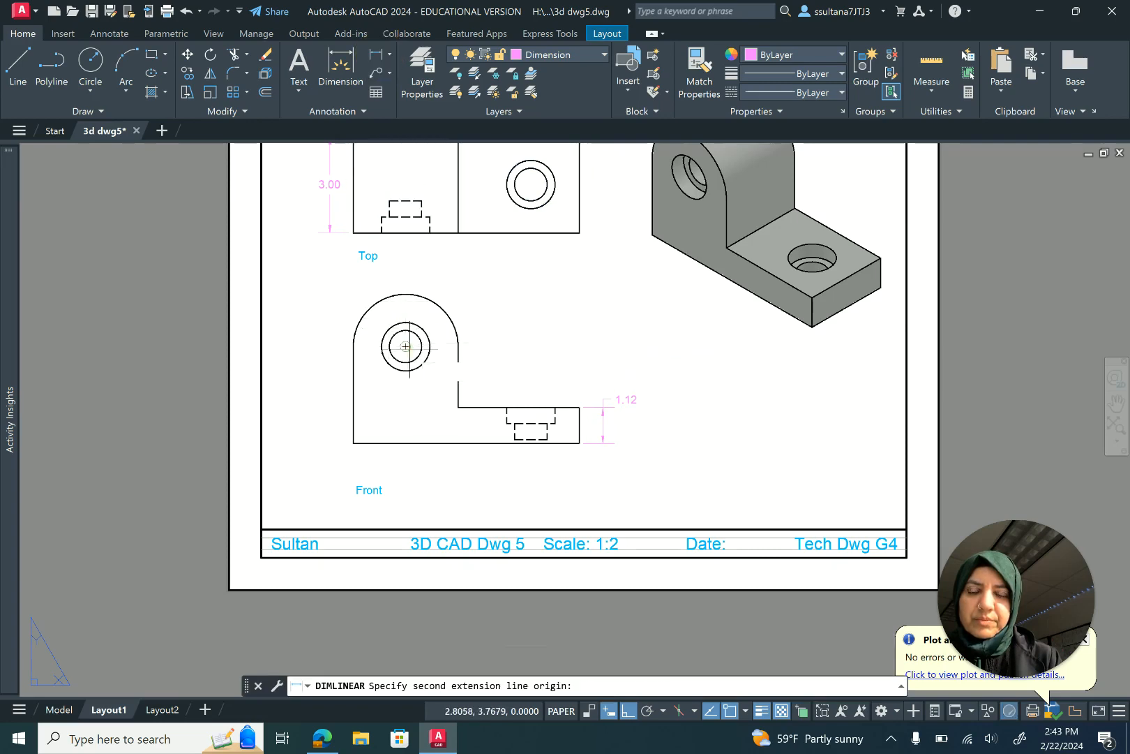
click(404, 443)
click(328, 419)
Step: Dimension the depths of the wide upper and narrow lower sections of the base plate's hidden stepped hole in the front view
scroll(310, 318, up, 2)
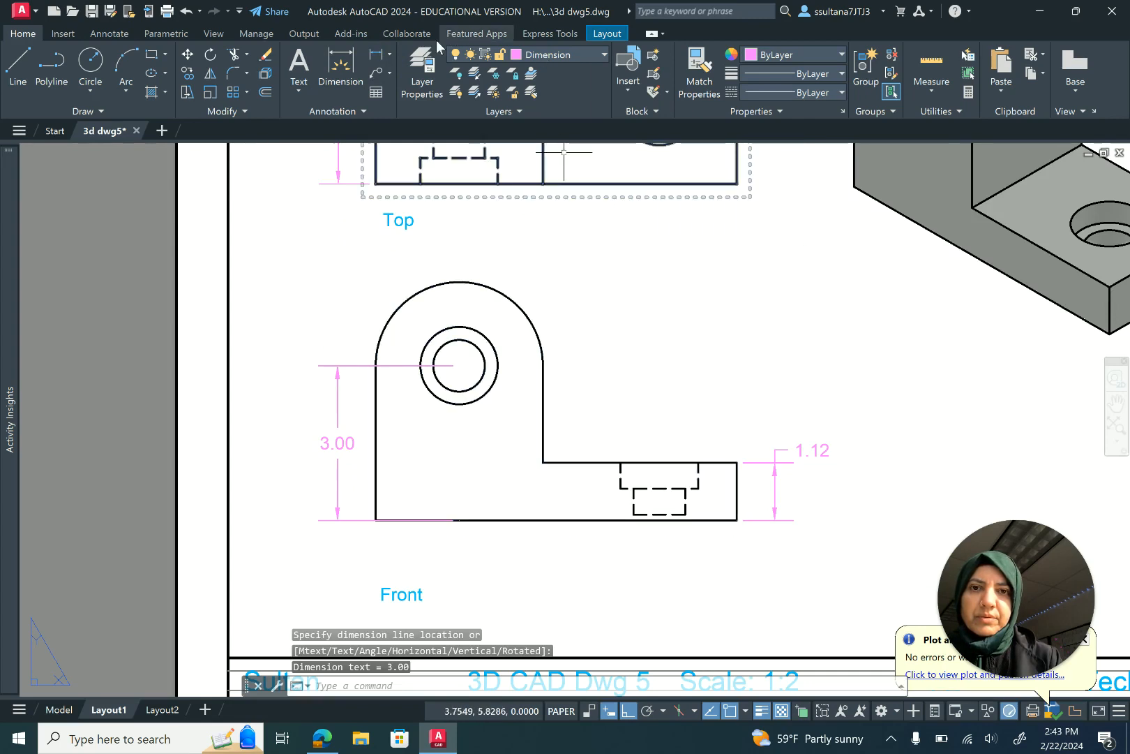
click(376, 55)
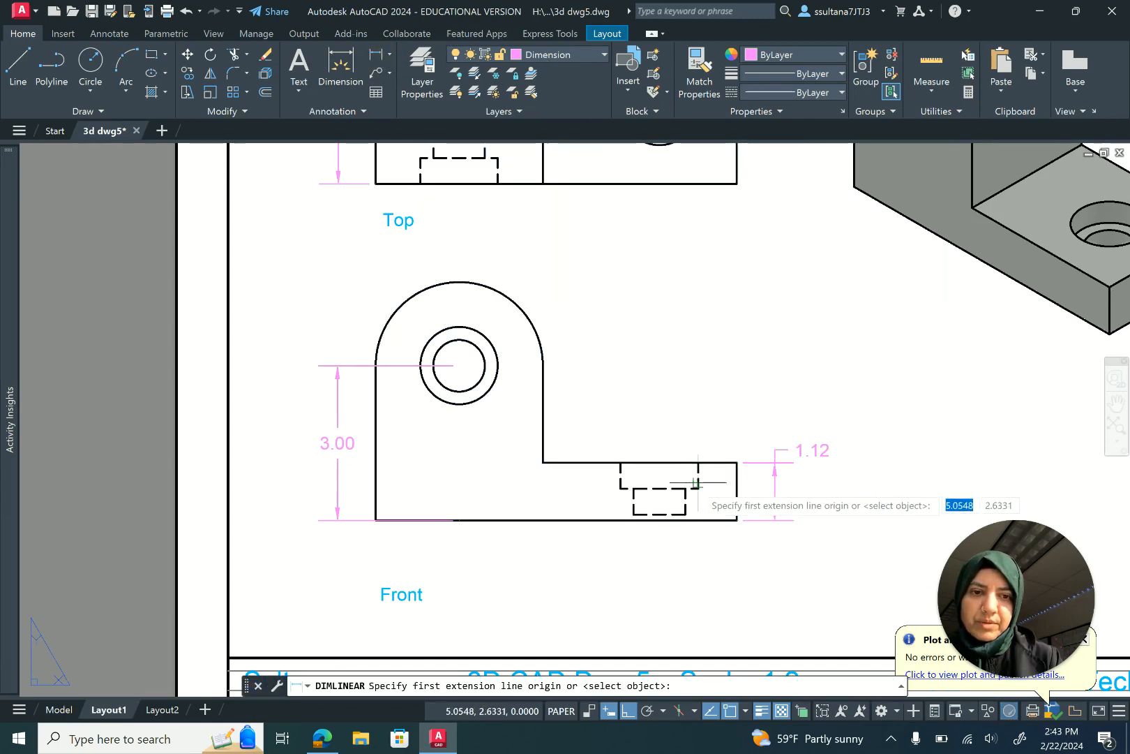
click(621, 477)
click(621, 462)
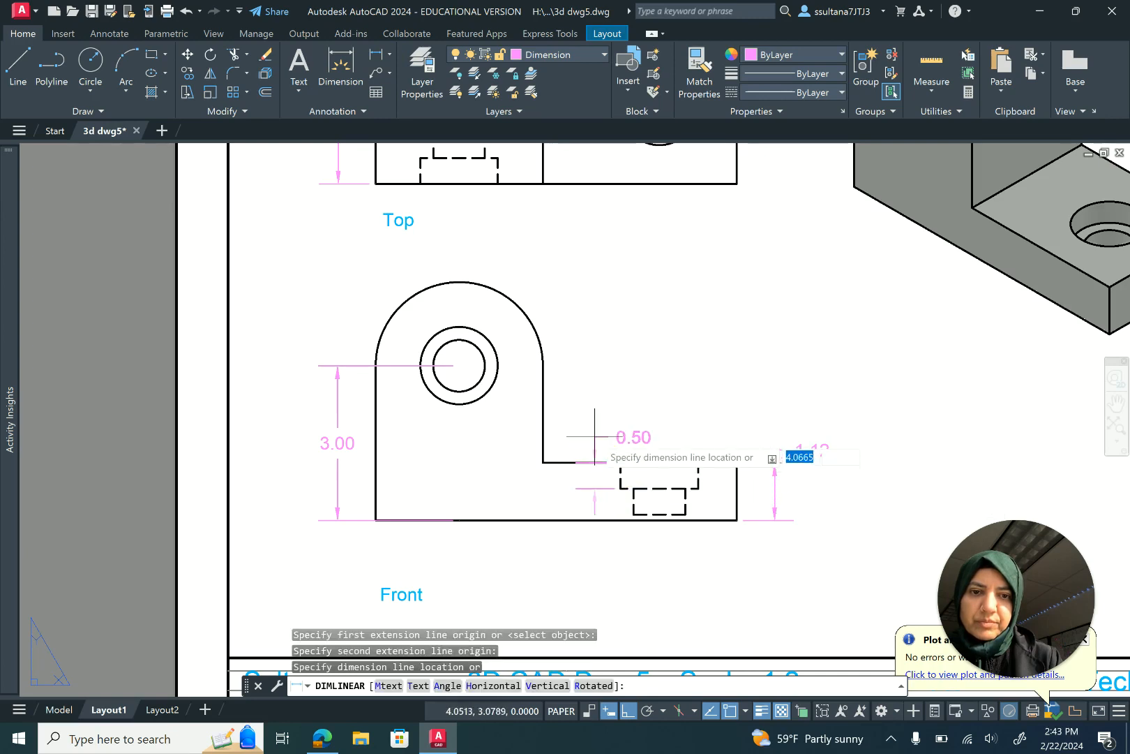
click(594, 437)
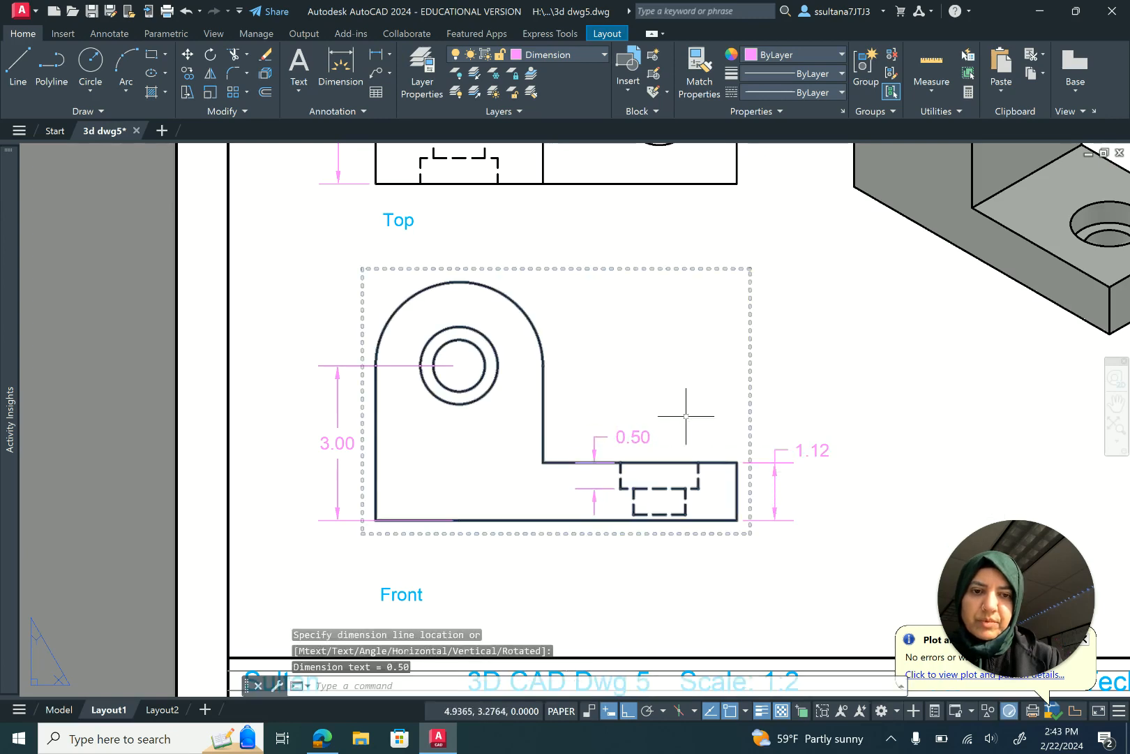
click(377, 56)
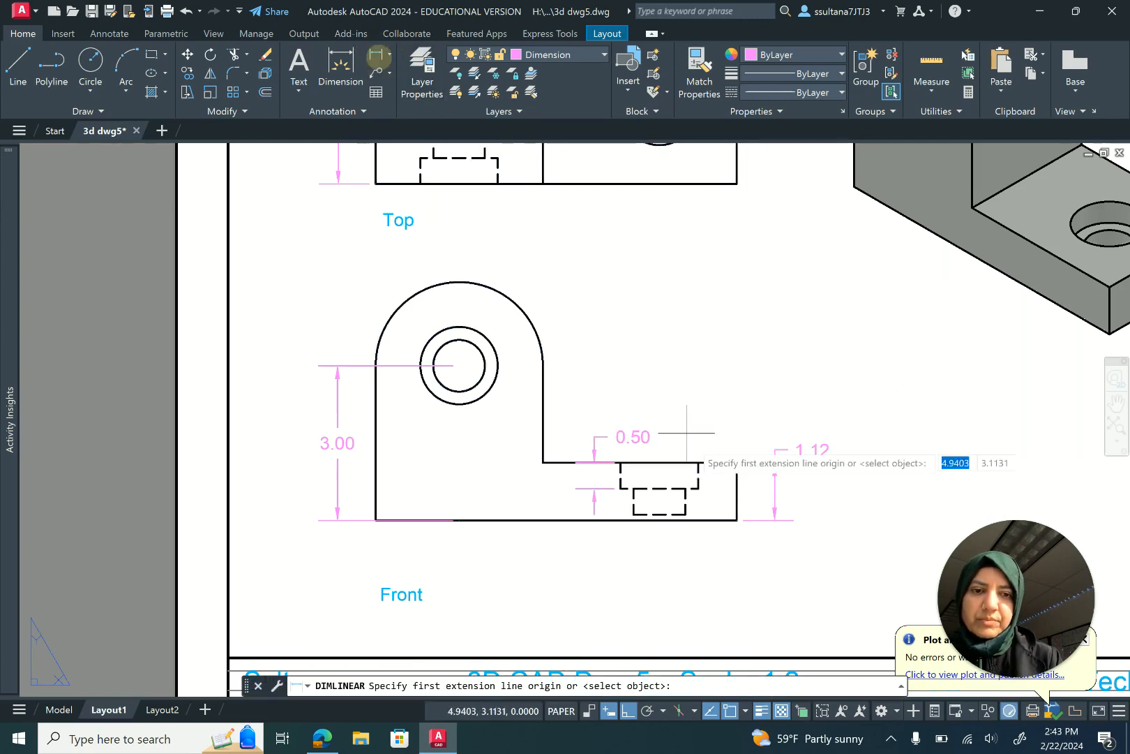
click(685, 488)
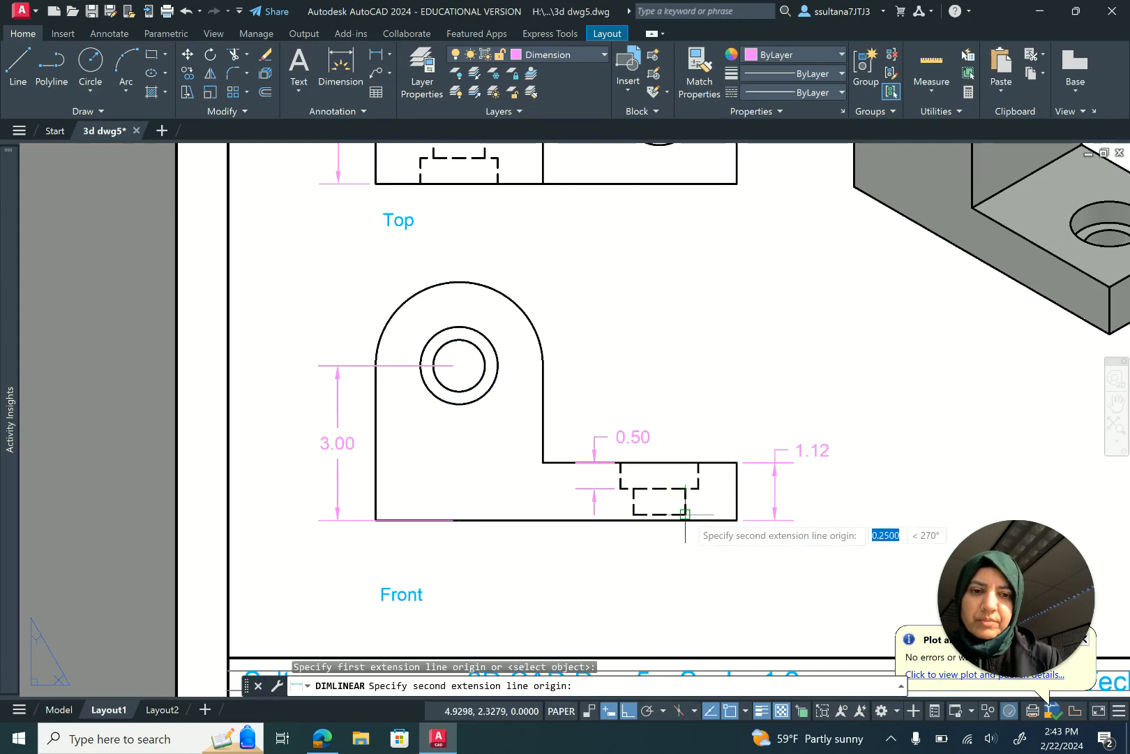
click(685, 514)
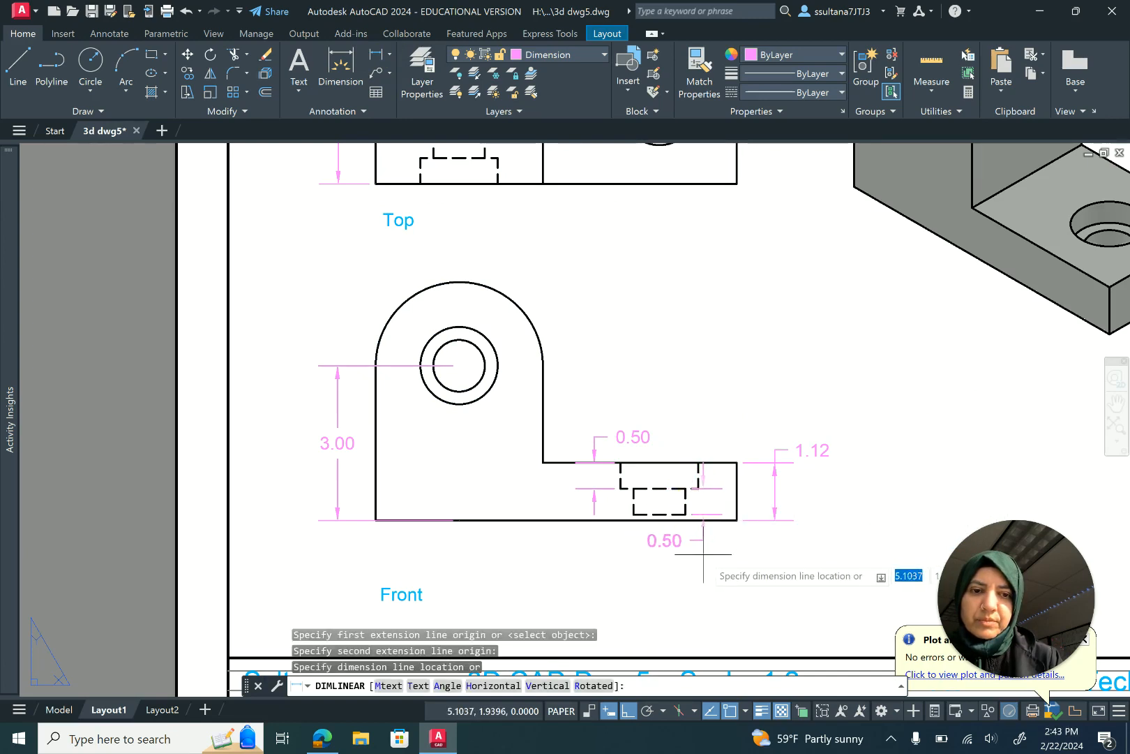
click(708, 554)
Step: Add diameter dimensions for the inner and outer circles of the upright's stepped hole, placing both at the front view's upper left
scroll(611, 426, down, 2)
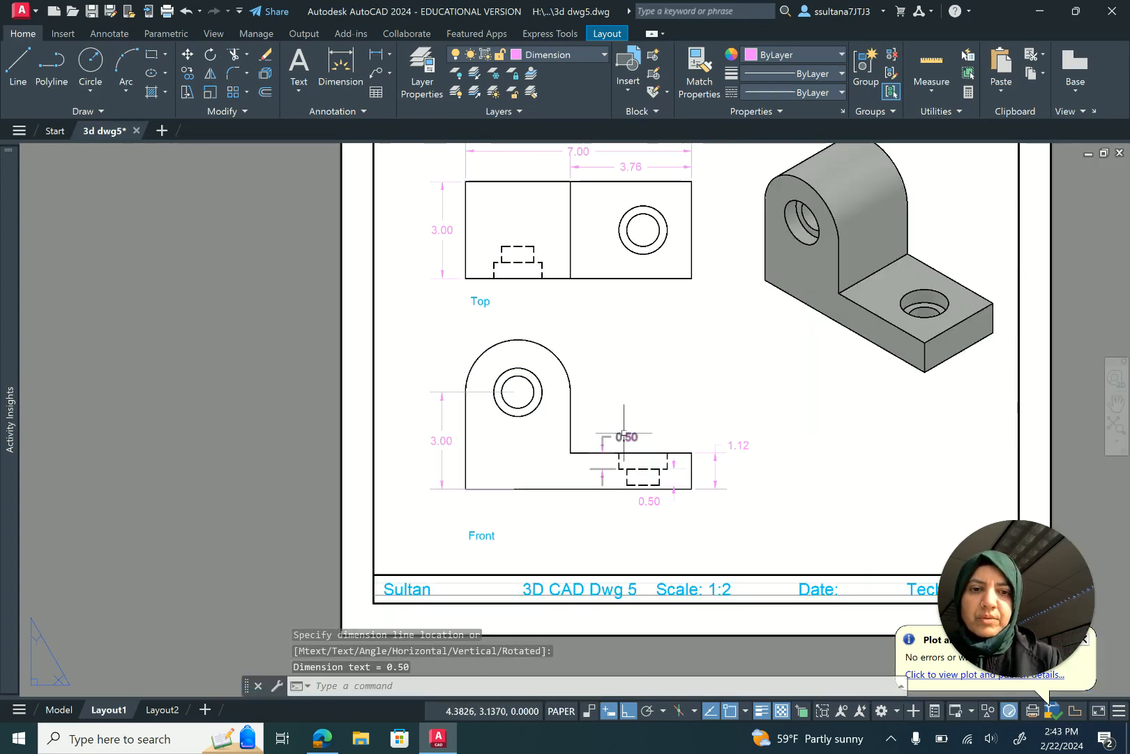
scroll(616, 433, up, 4)
scroll(691, 488, down, 2)
scroll(698, 494, down, 4)
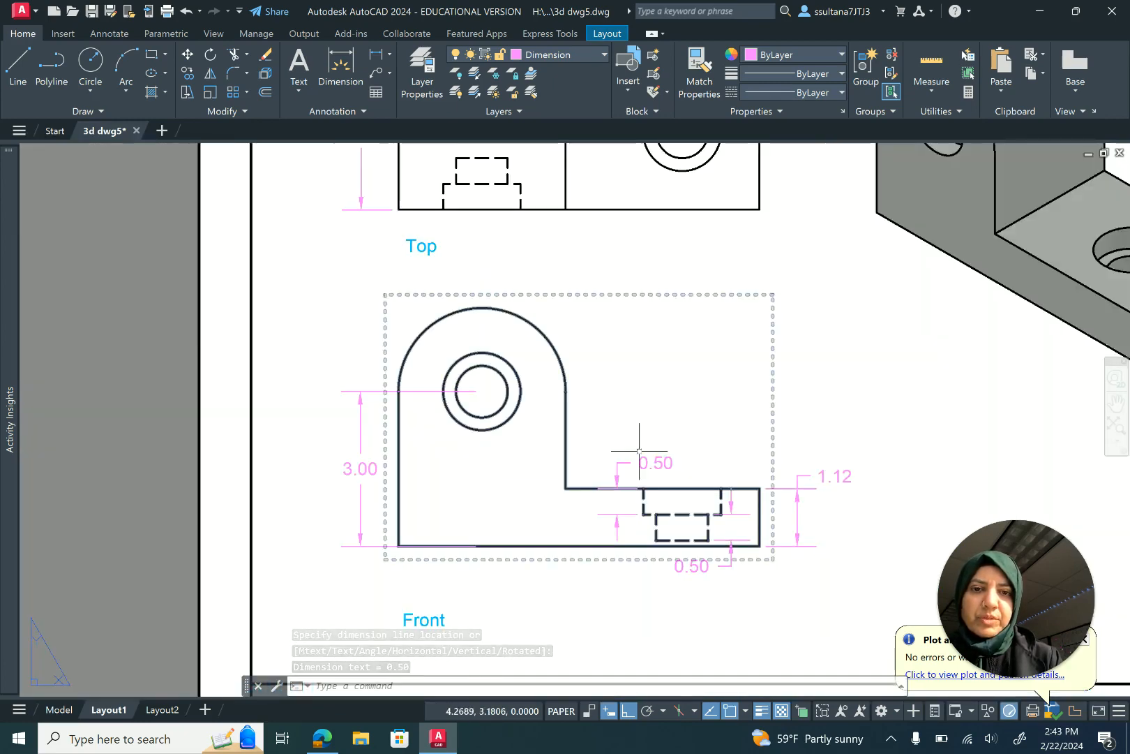
scroll(585, 454, up, 3)
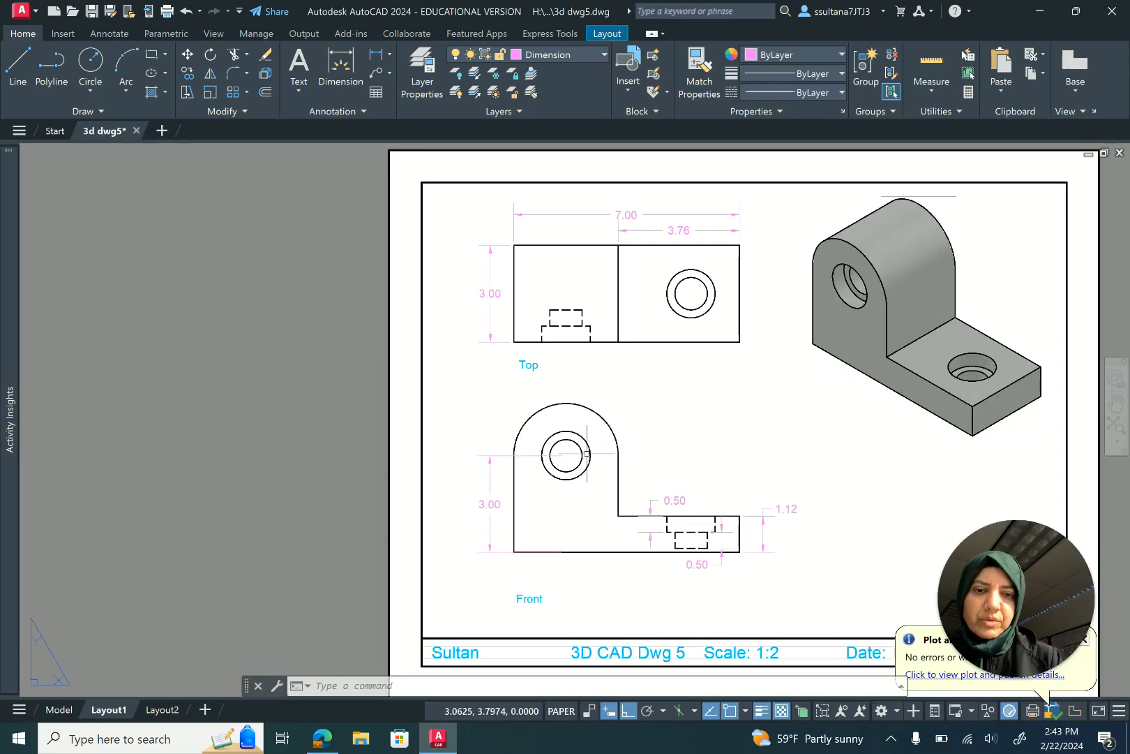
scroll(586, 453, up, 2)
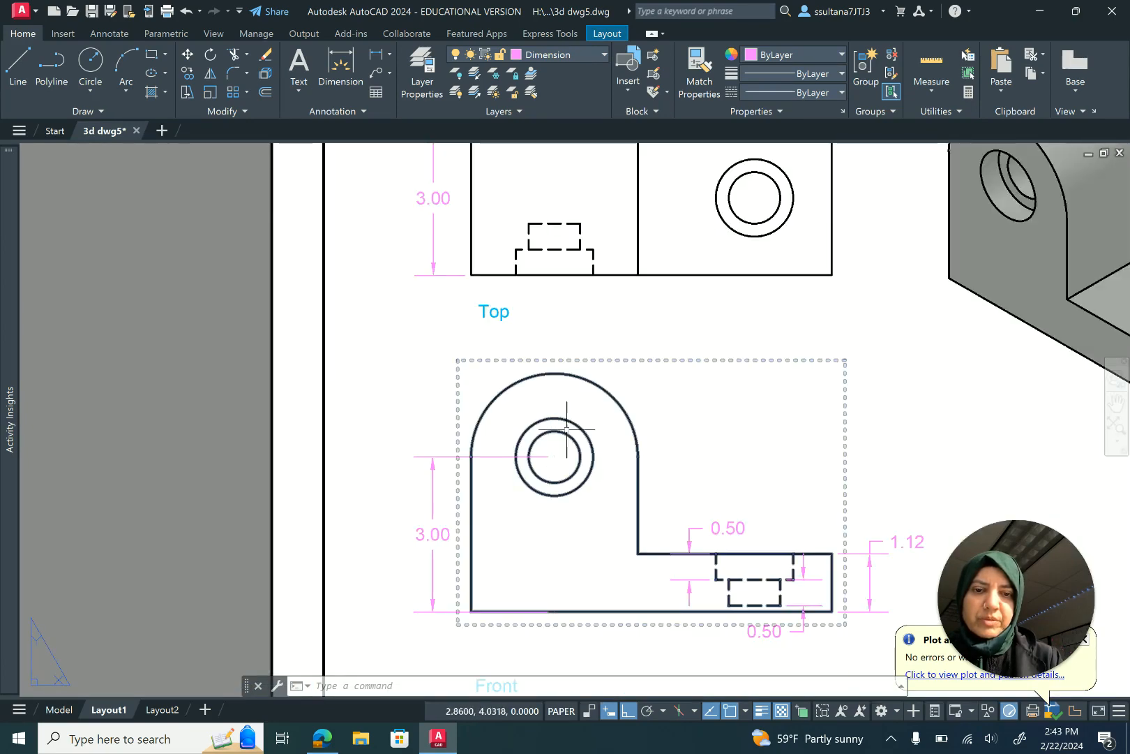
click(392, 56)
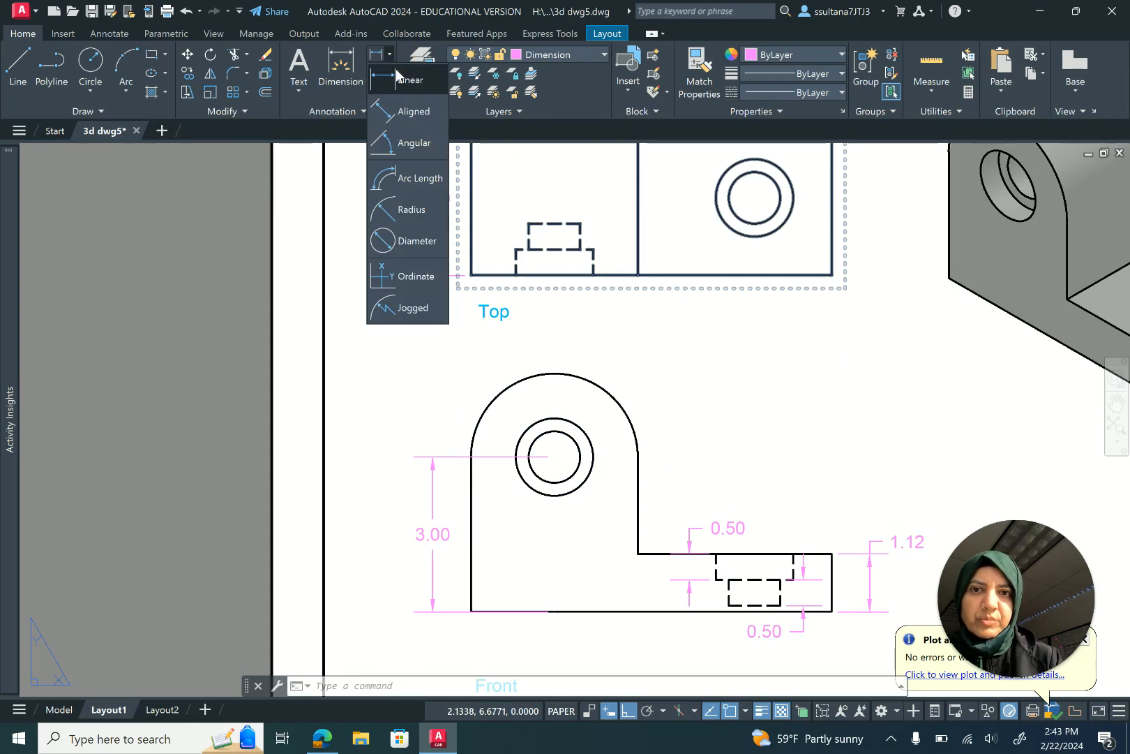
click(419, 242)
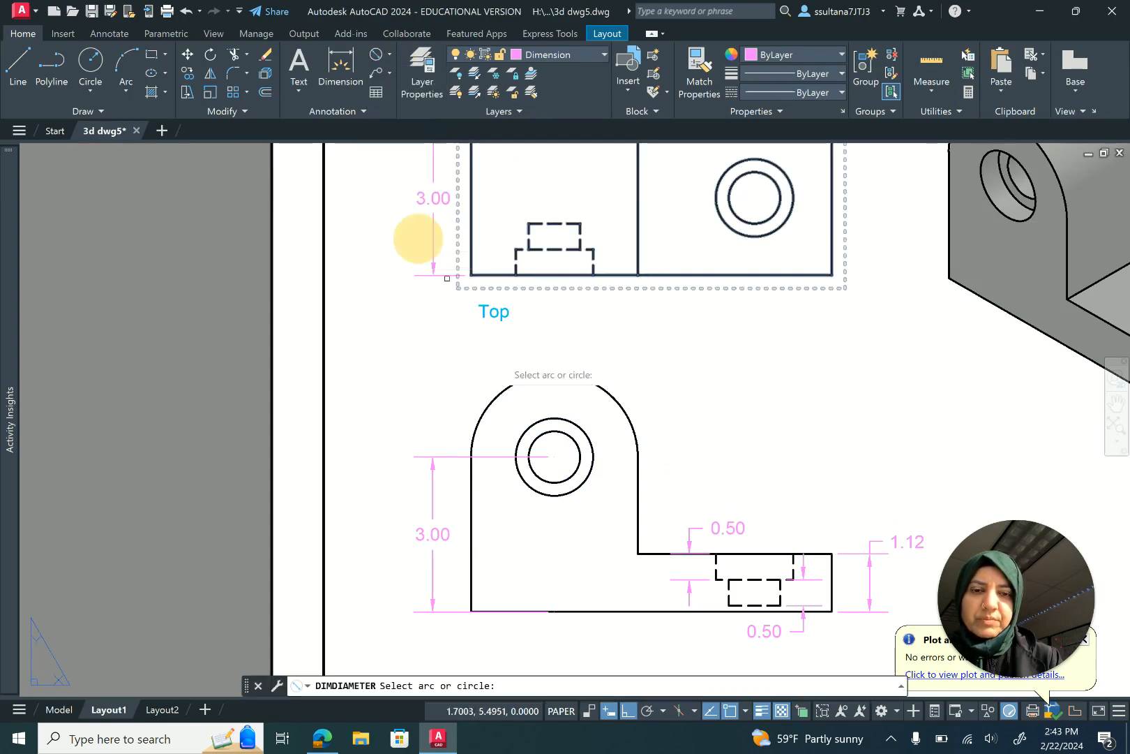
click(544, 435)
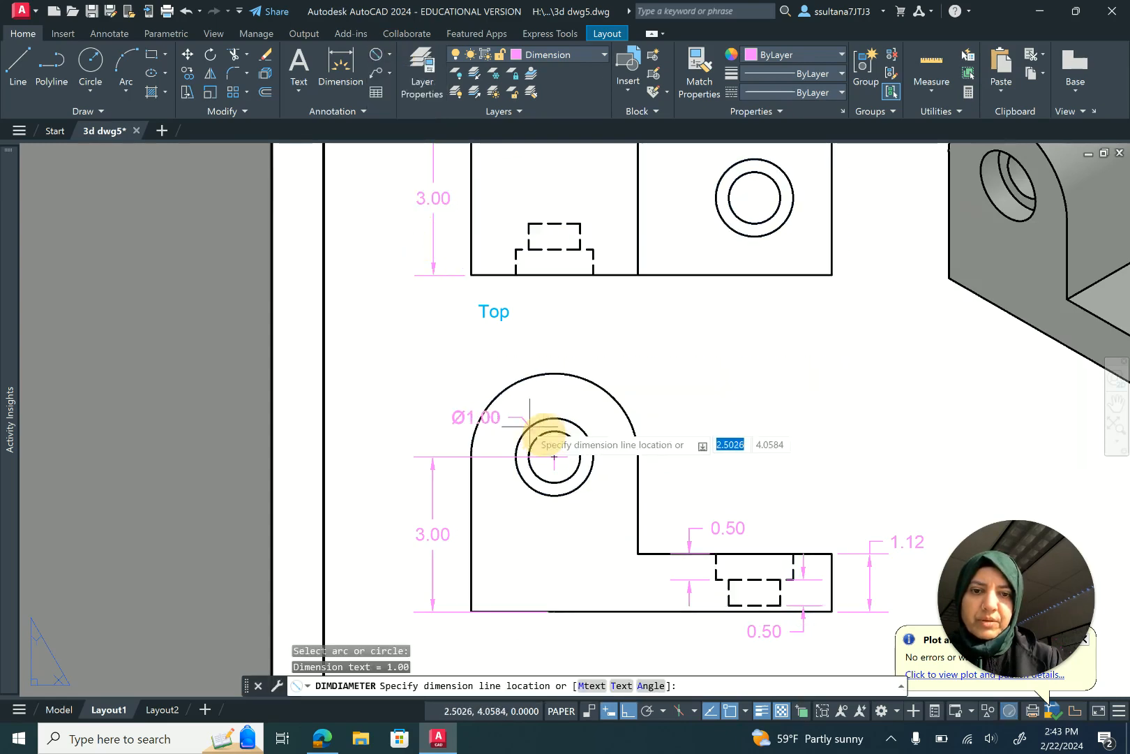
click(479, 398)
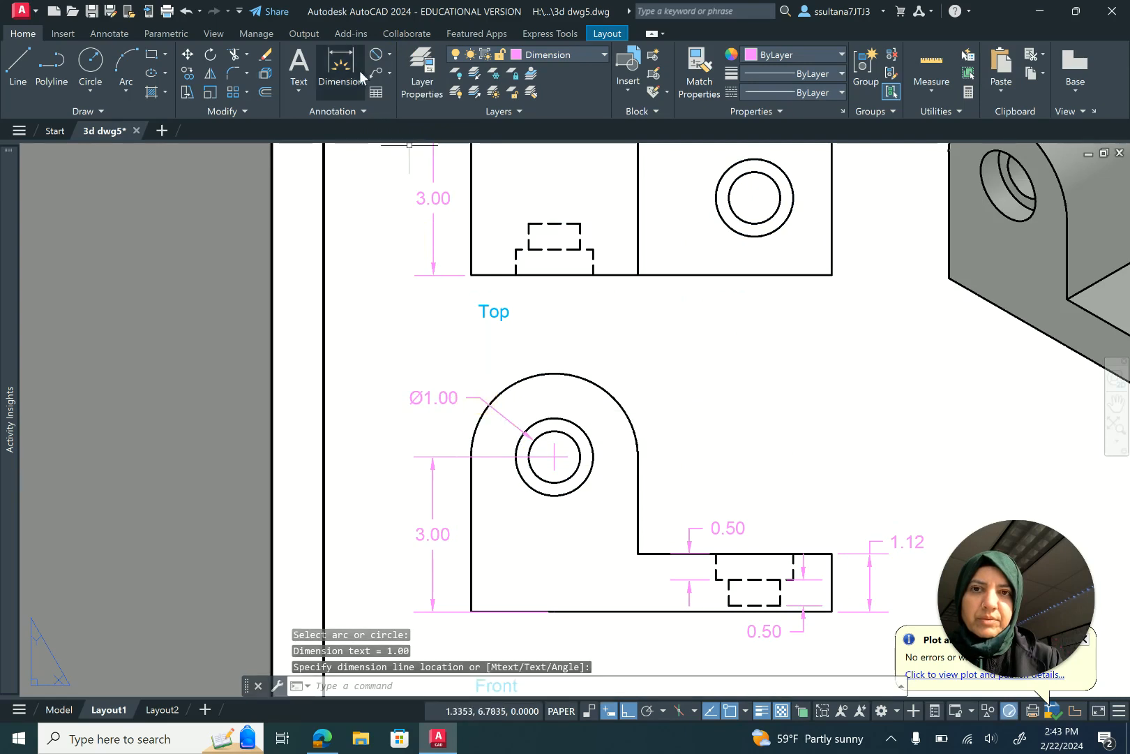
click(375, 55)
click(575, 425)
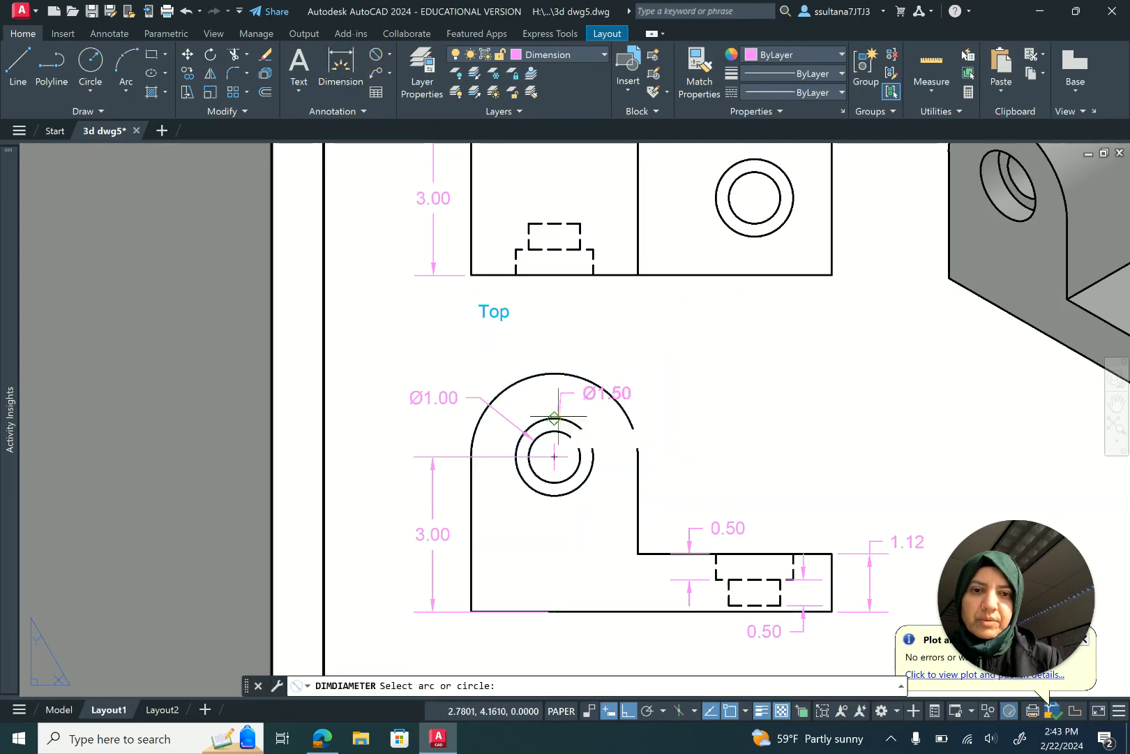
click(481, 367)
Step: Add diameter dimensions for the inner and outer circles of the base plate's stepped hole, placing both below the top view
scroll(449, 388, down, 5)
scroll(593, 351, up, 5)
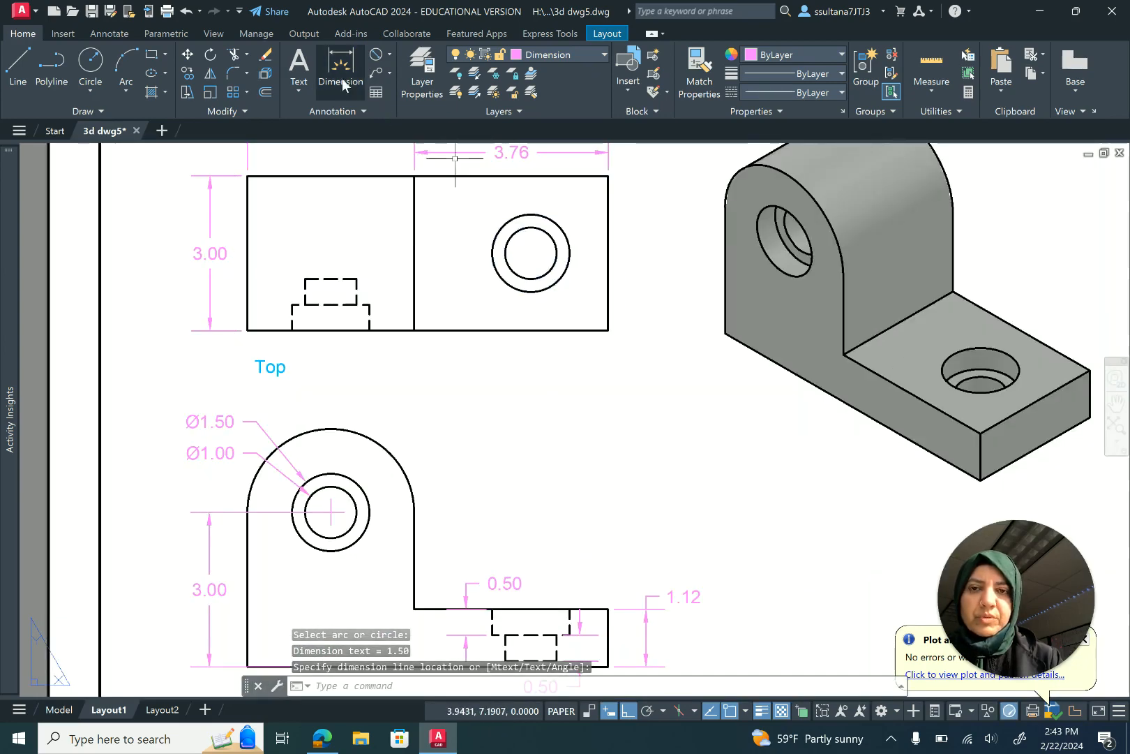
key(Return)
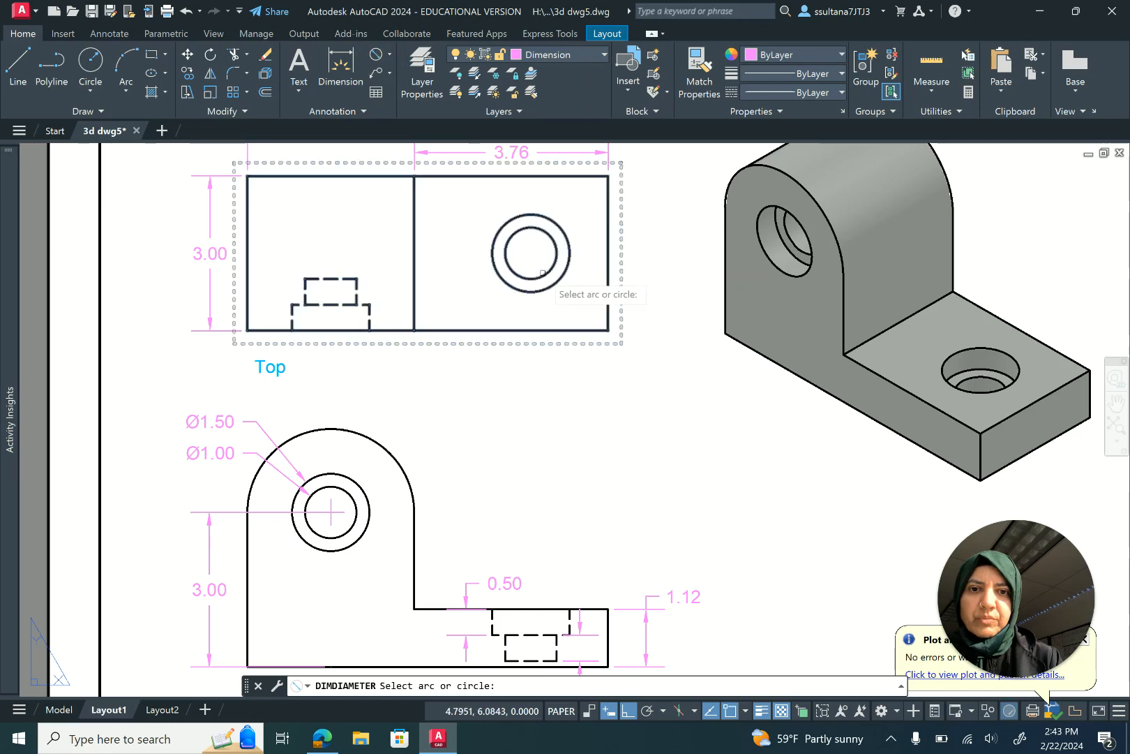
click(546, 272)
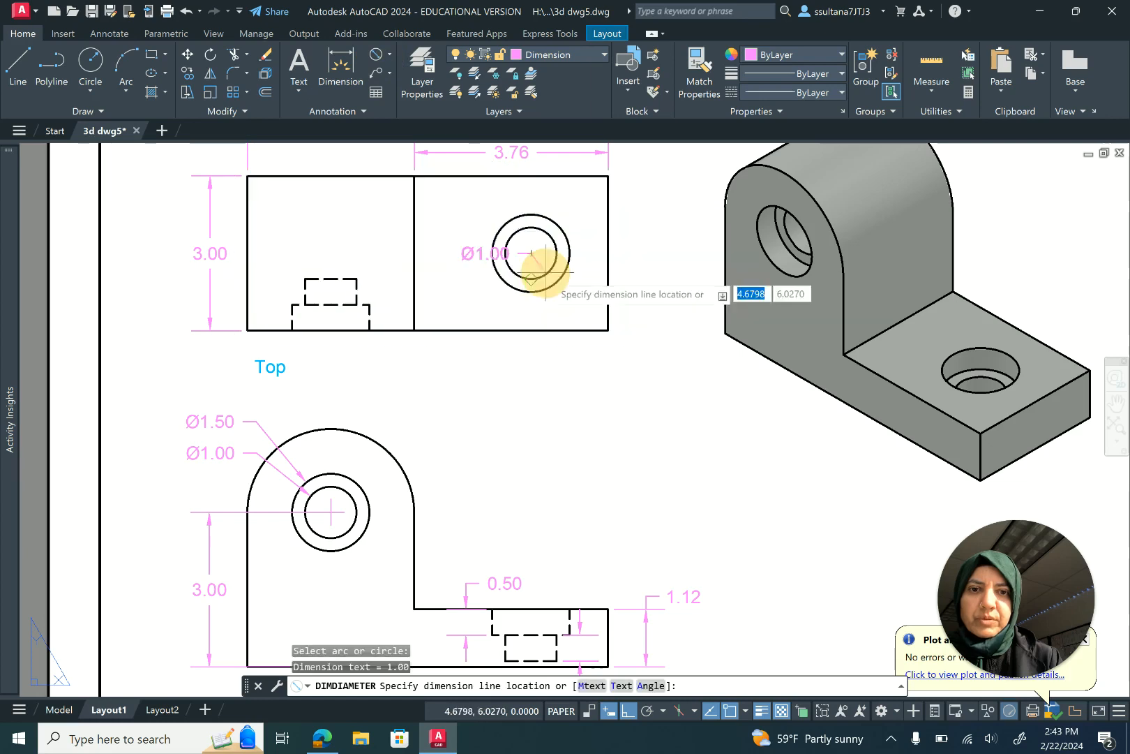
click(540, 361)
click(378, 54)
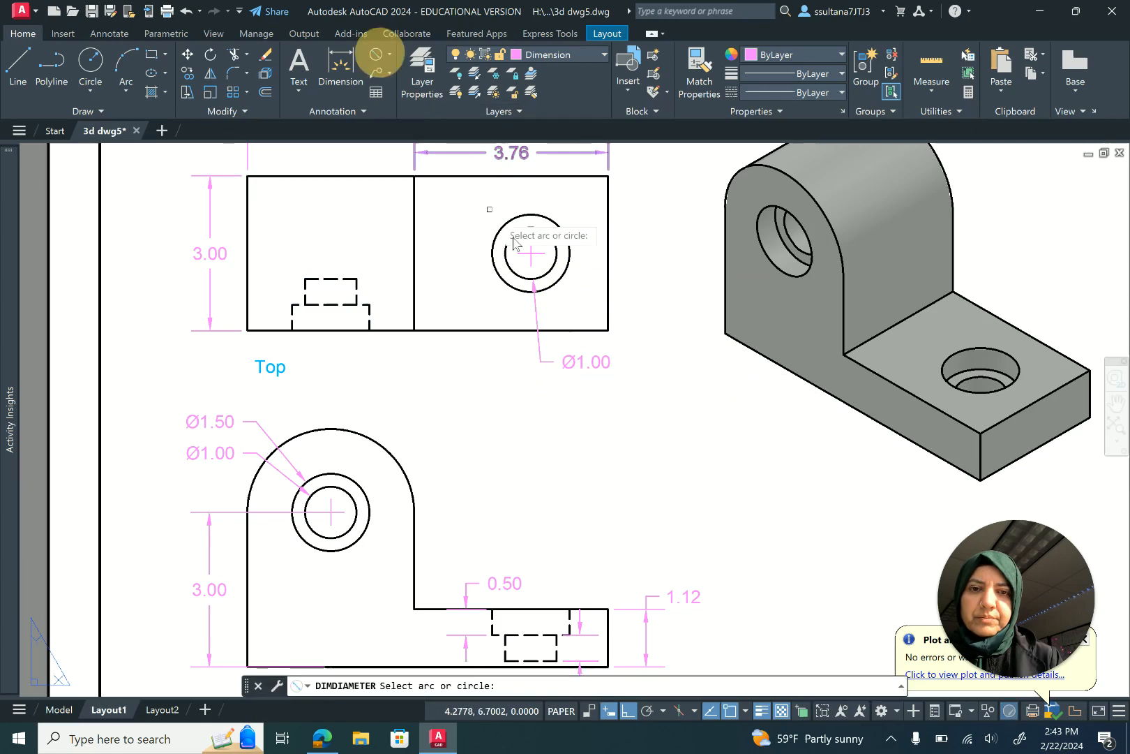
click(519, 285)
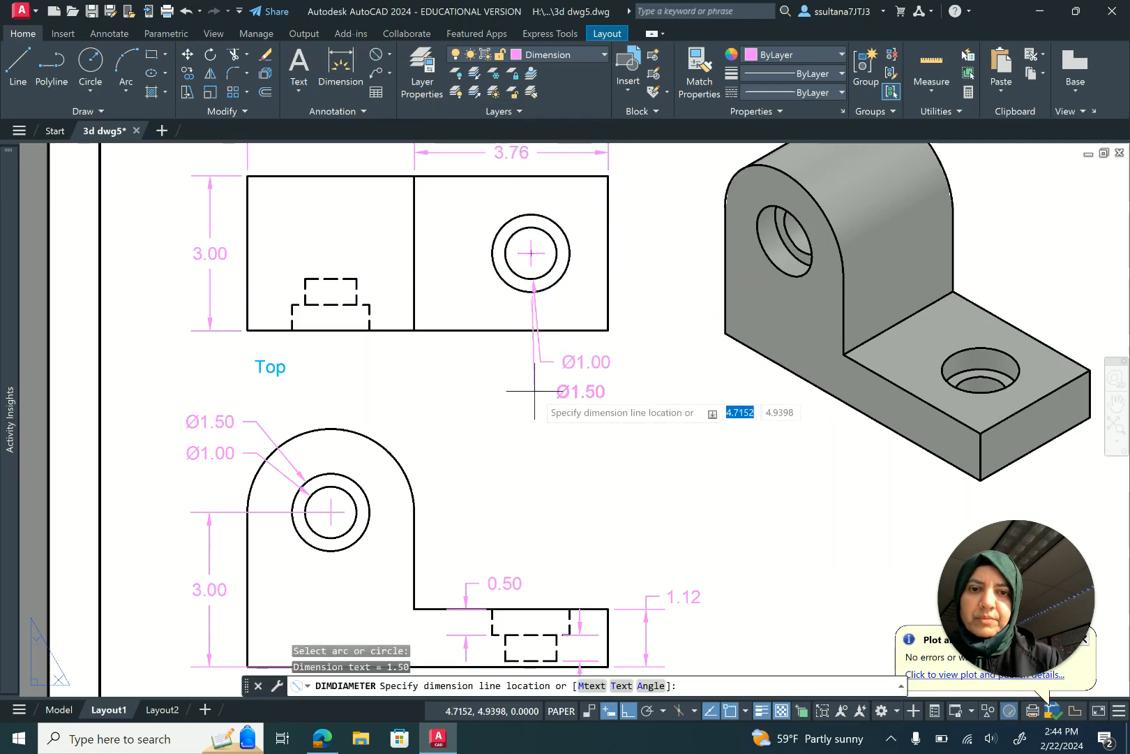
click(534, 391)
scroll(456, 291, down, 4)
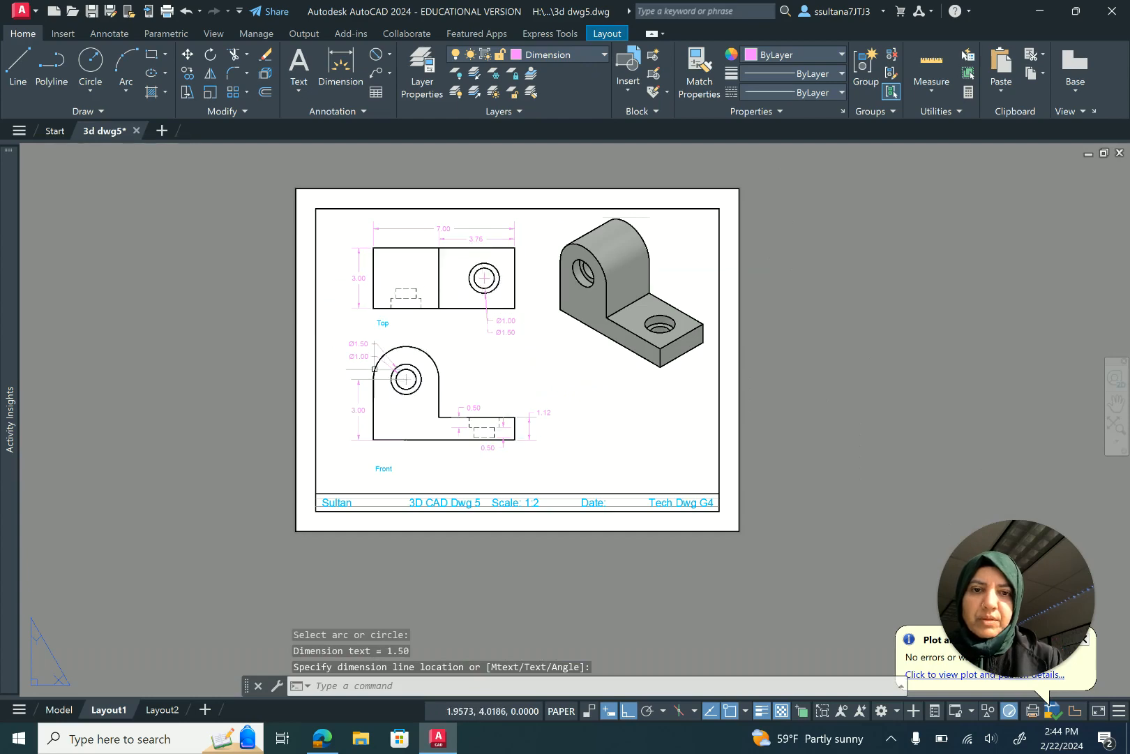
scroll(375, 369, up, 4)
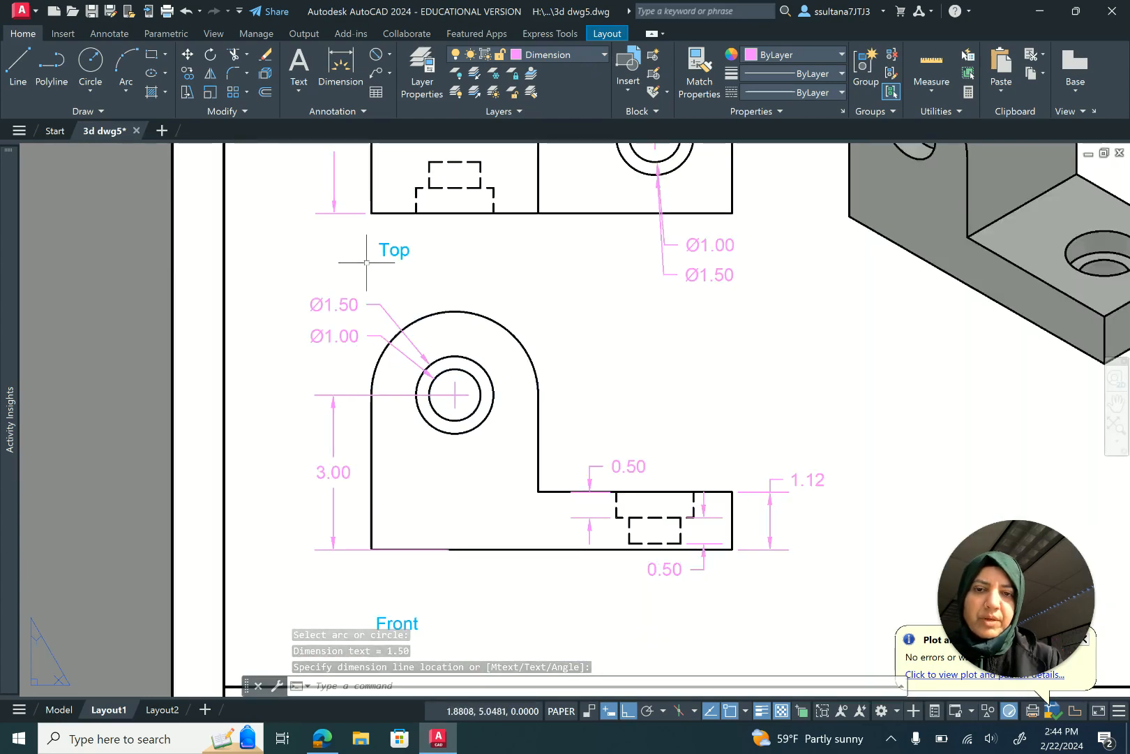
Step: Move the Top label about 0.06 to the left so it lines up with the top view's left edge
scroll(368, 256, down, 2)
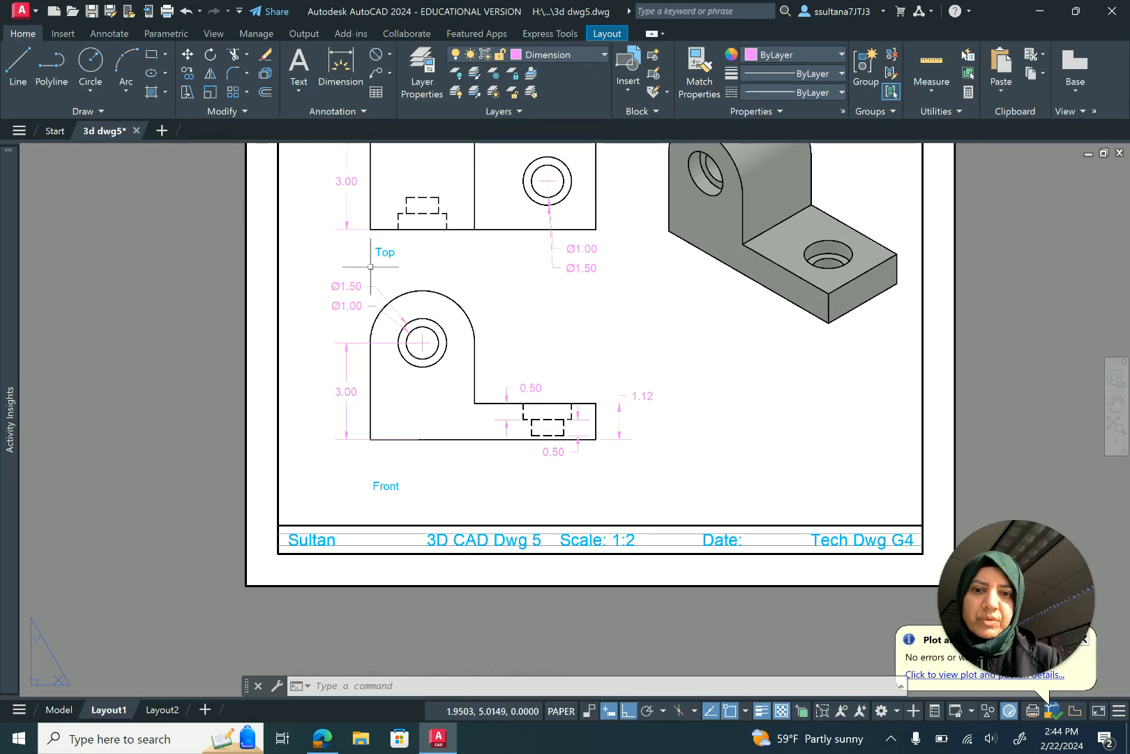
click(187, 55)
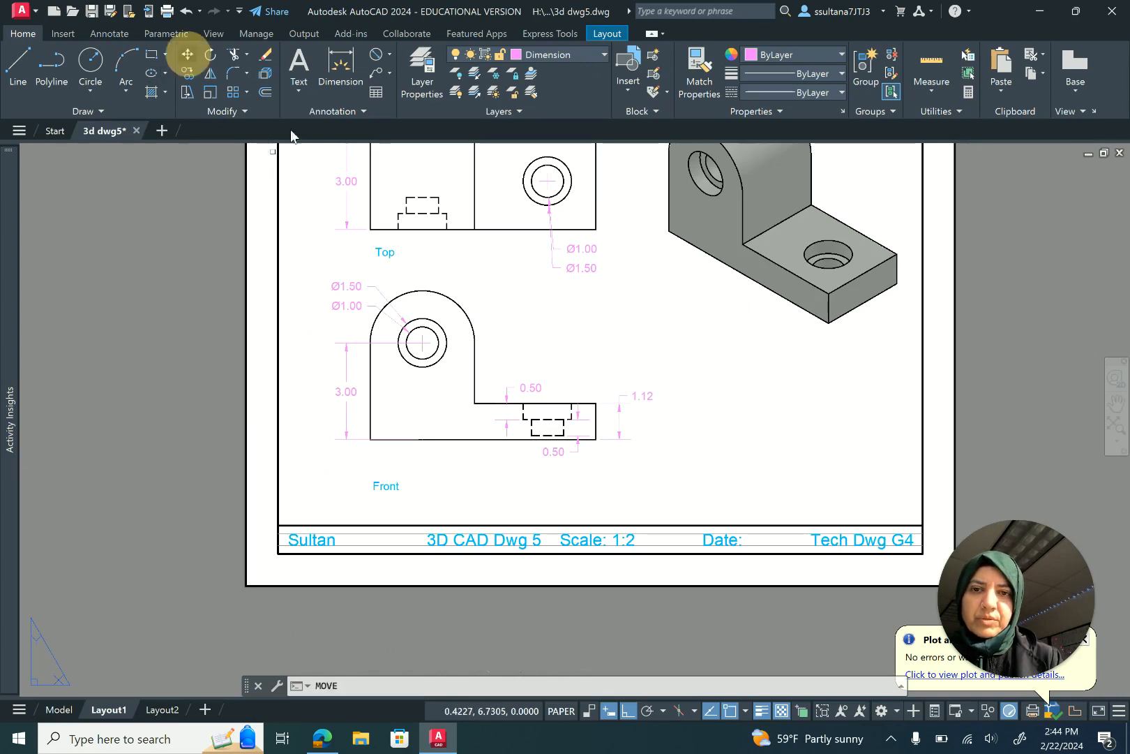
click(378, 251)
scroll(377, 255, up, 4)
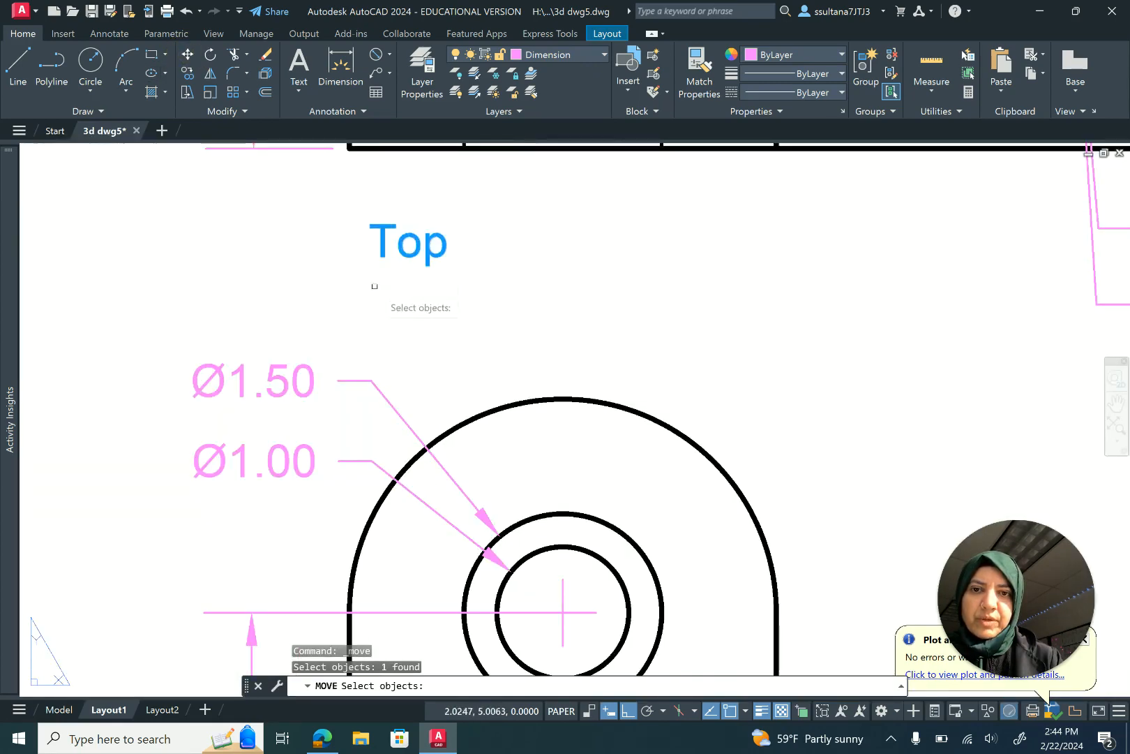
right_click(377, 287)
click(380, 296)
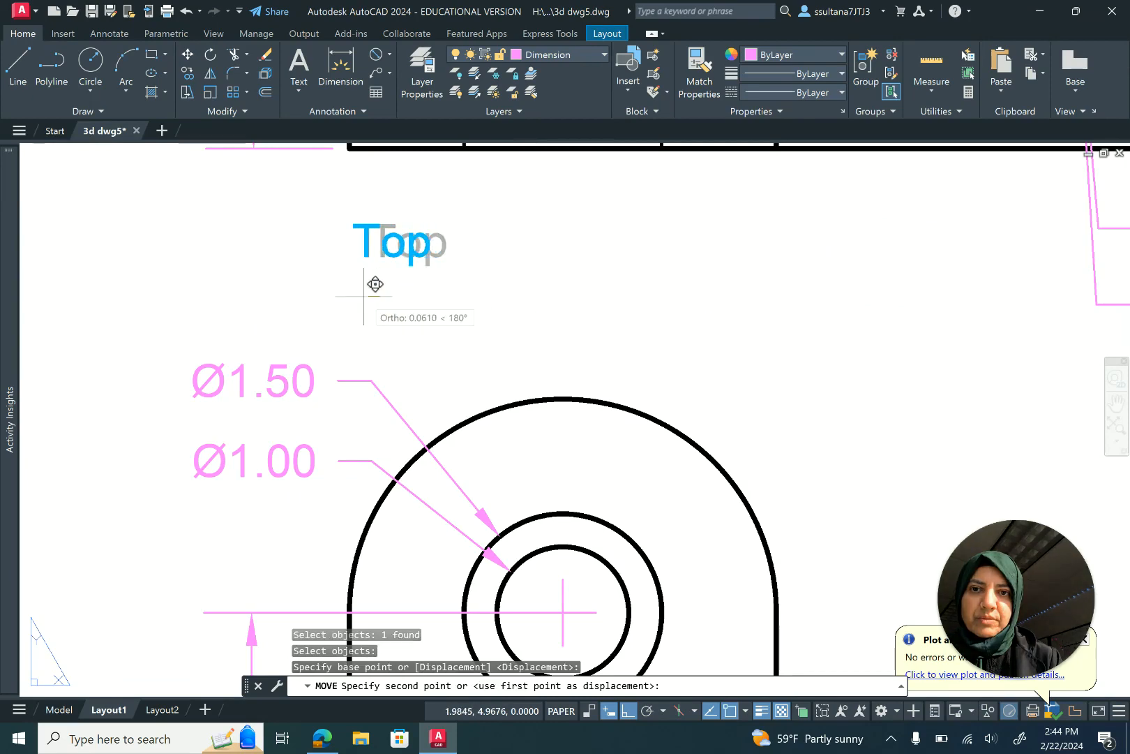
click(365, 295)
scroll(319, 264, down, 3)
scroll(319, 263, down, 3)
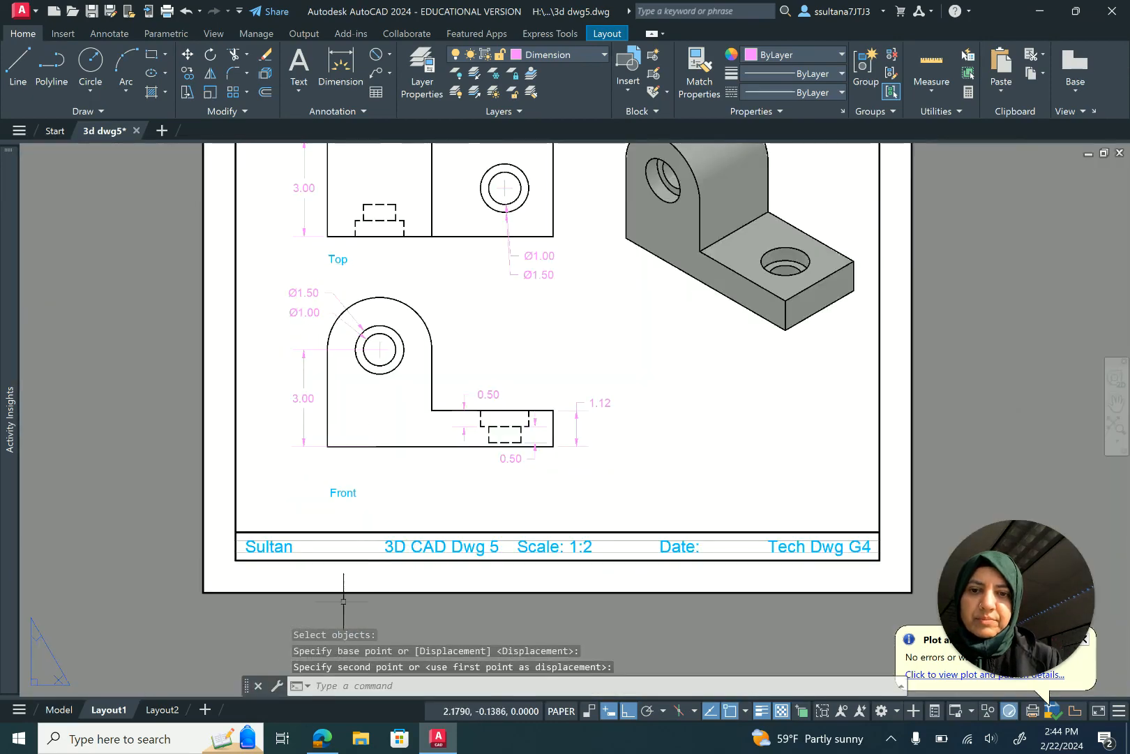
Step: Move the Front label straight up about 0.28, closer to the bottom edge of the front view
click(187, 55)
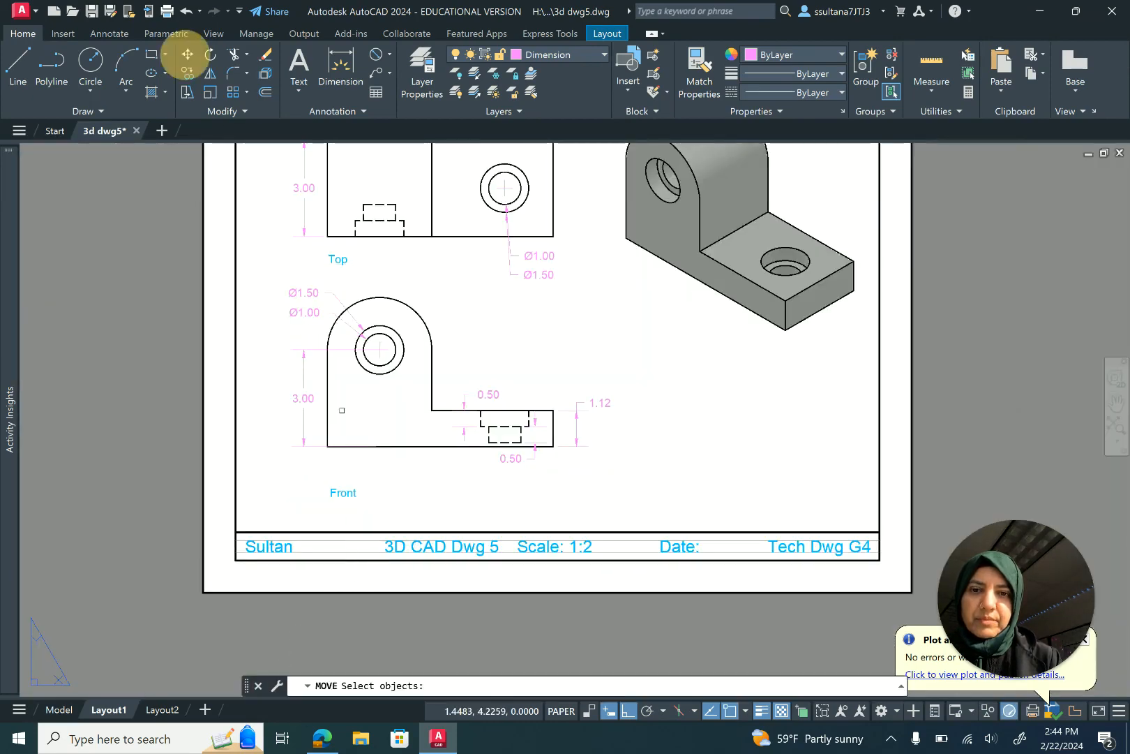
click(341, 492)
key(Return)
click(300, 490)
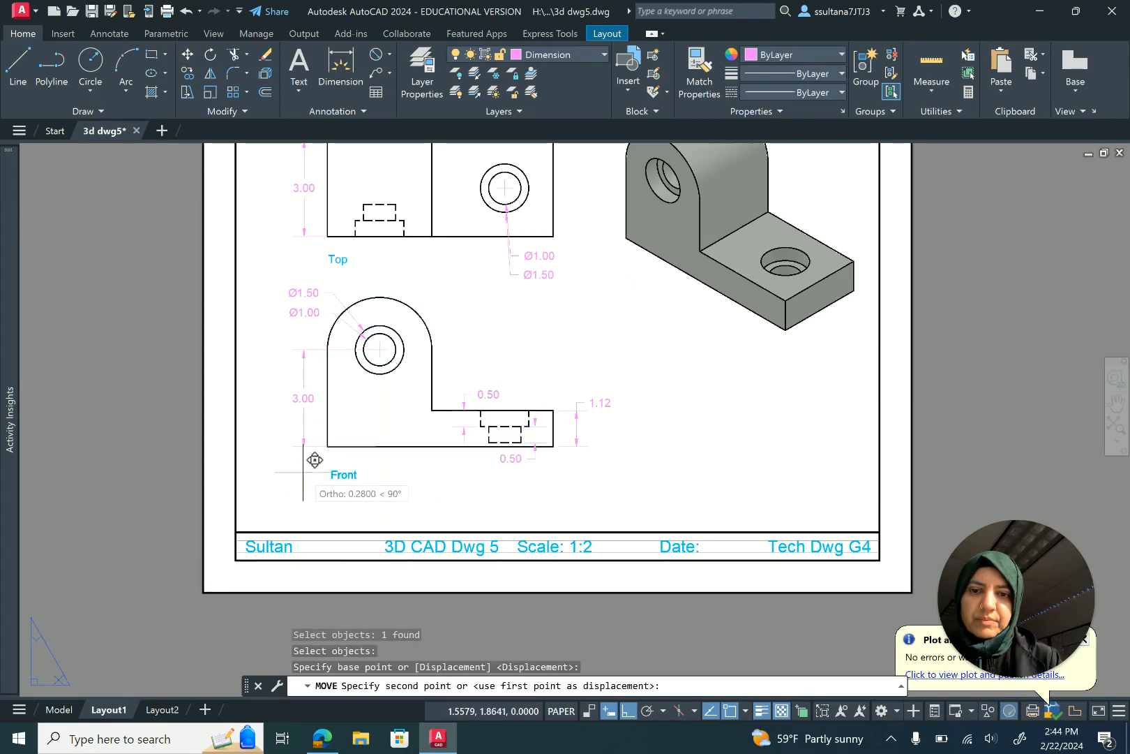
click(314, 459)
Step: Examine the whole Layout1 sheet, checking the view labels, dimensions, isometric view and title block
scroll(294, 434, down, 3)
scroll(335, 526, up, 4)
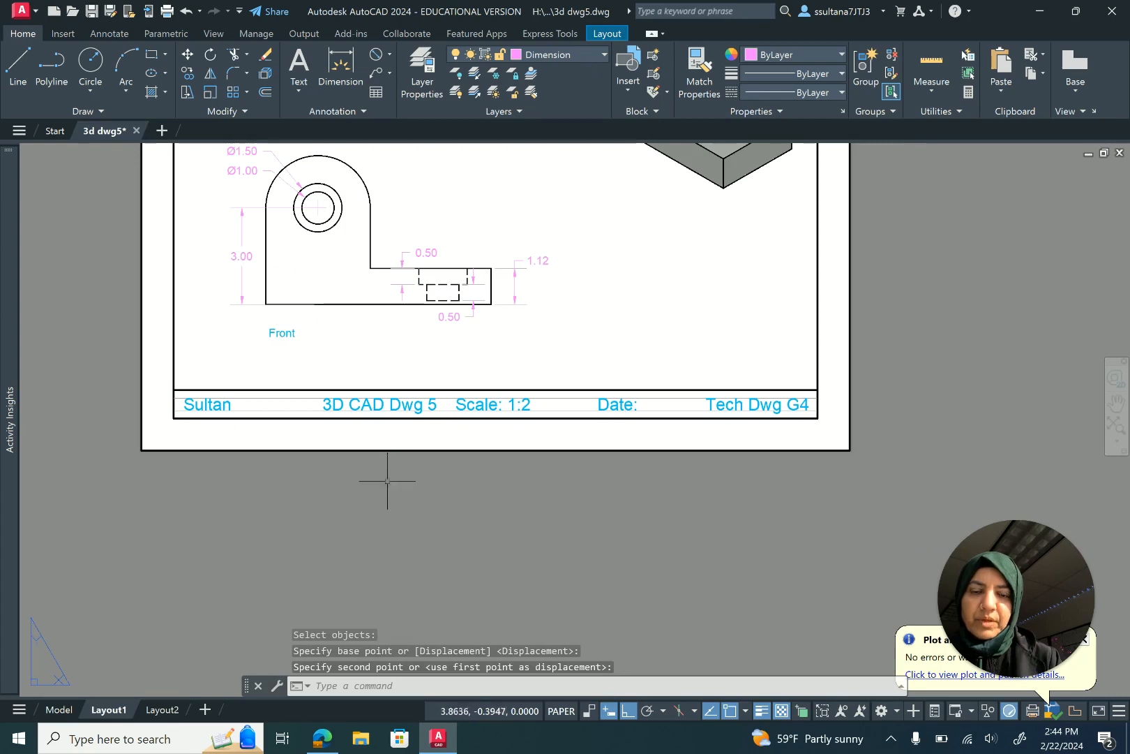
scroll(387, 517, down, 2)
scroll(361, 431, up, 2)
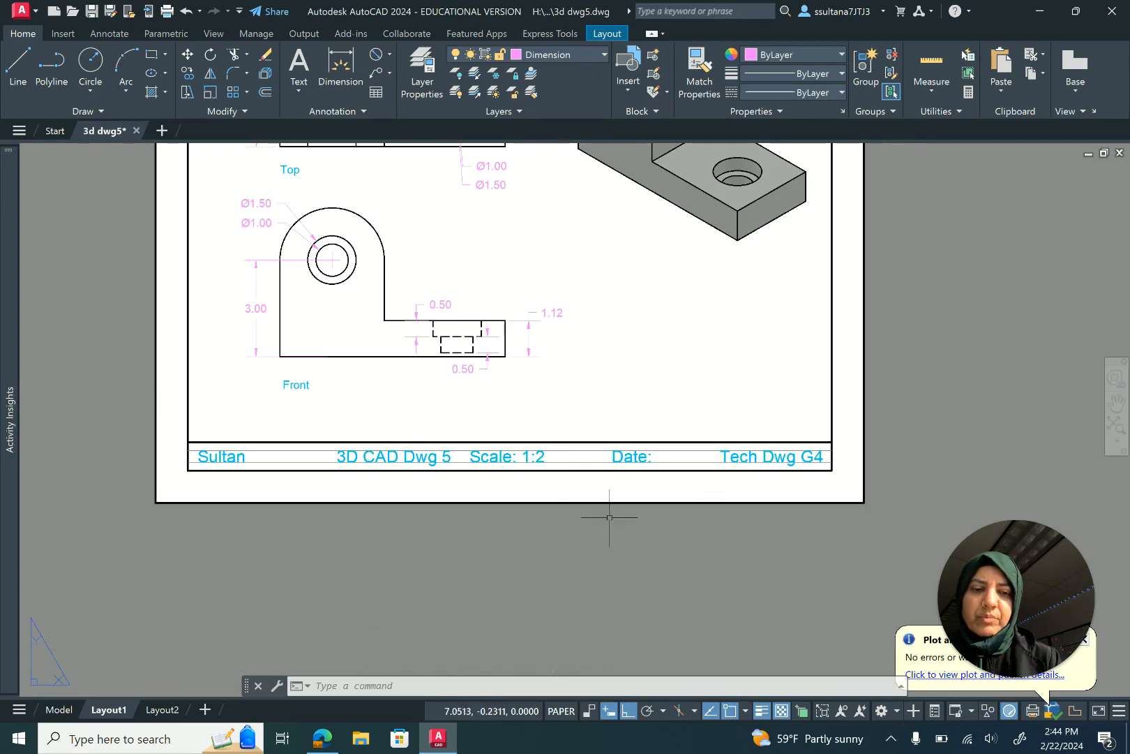
scroll(609, 518, down, 2)
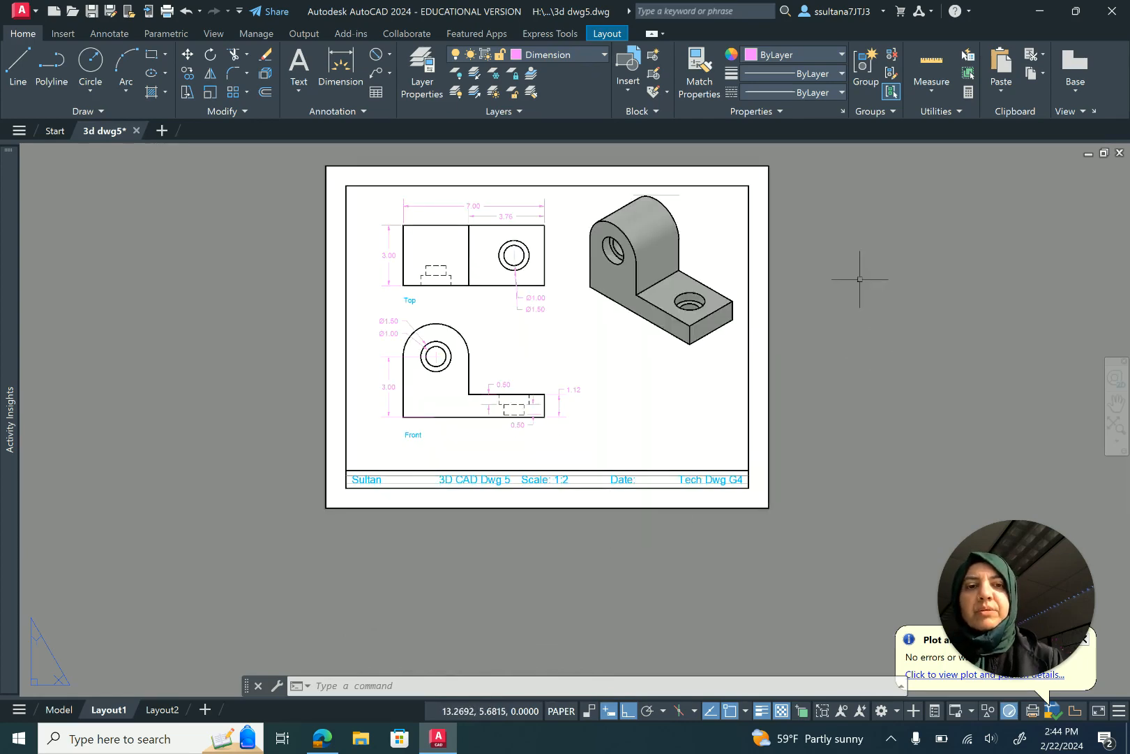
scroll(860, 279, up, 2)
scroll(824, 292, up, 2)
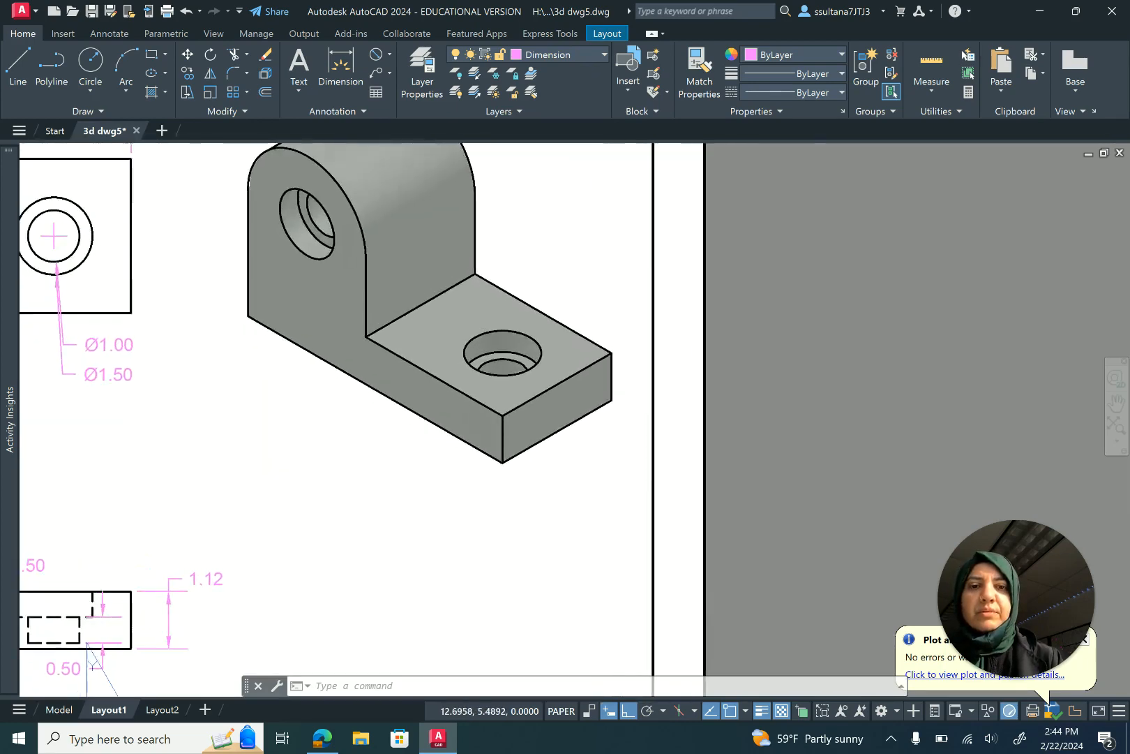
scroll(869, 297, down, 2)
scroll(872, 299, down, 2)
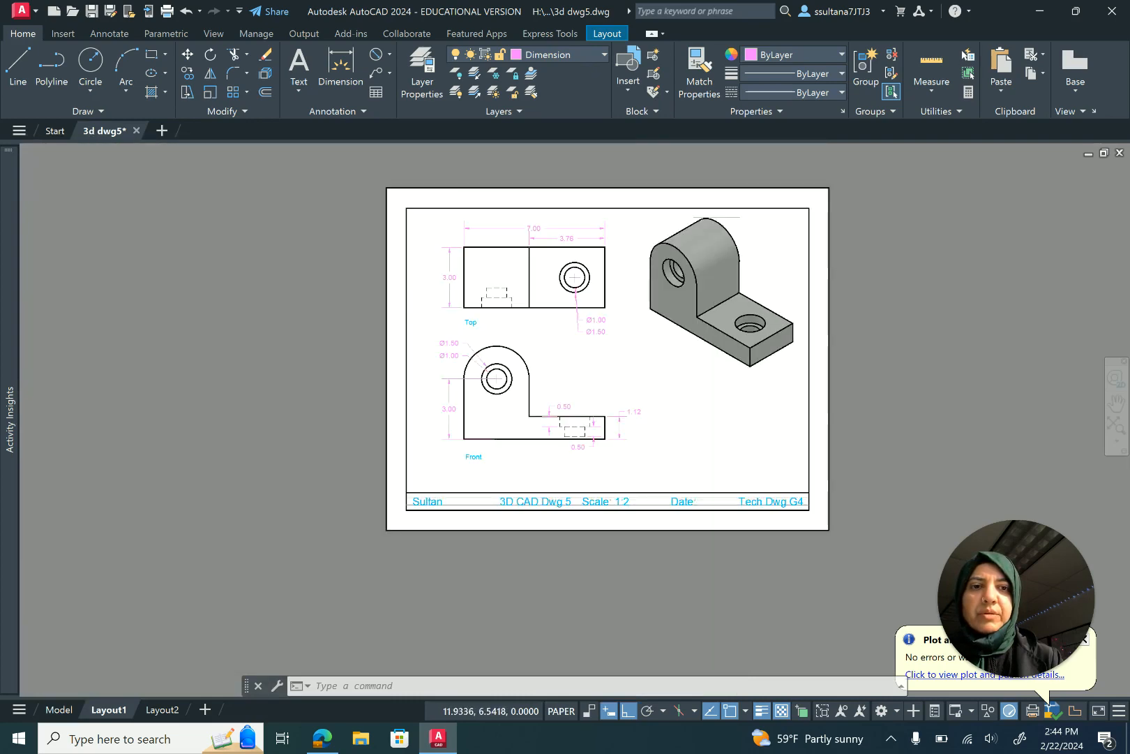
scroll(867, 266, up, 2)
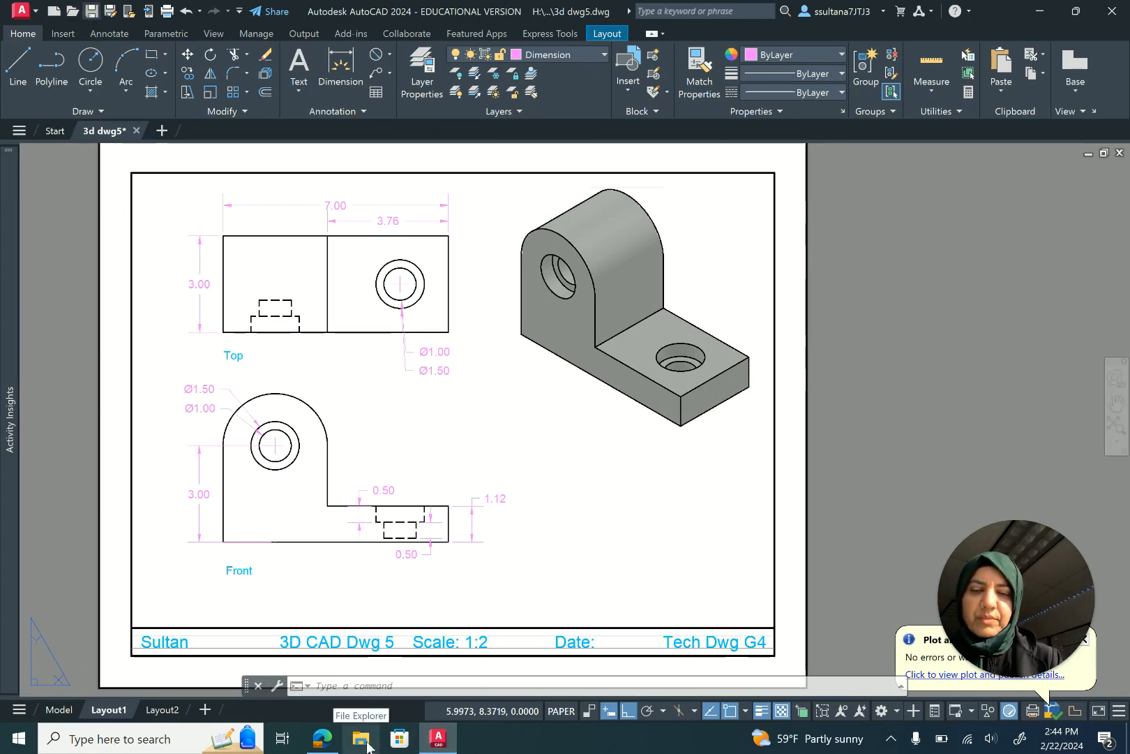
Step: Save the drawing and preview the Layout1 plot with the AutoCAD PDF (High Quality Print) plotter
key(ctrl+s)
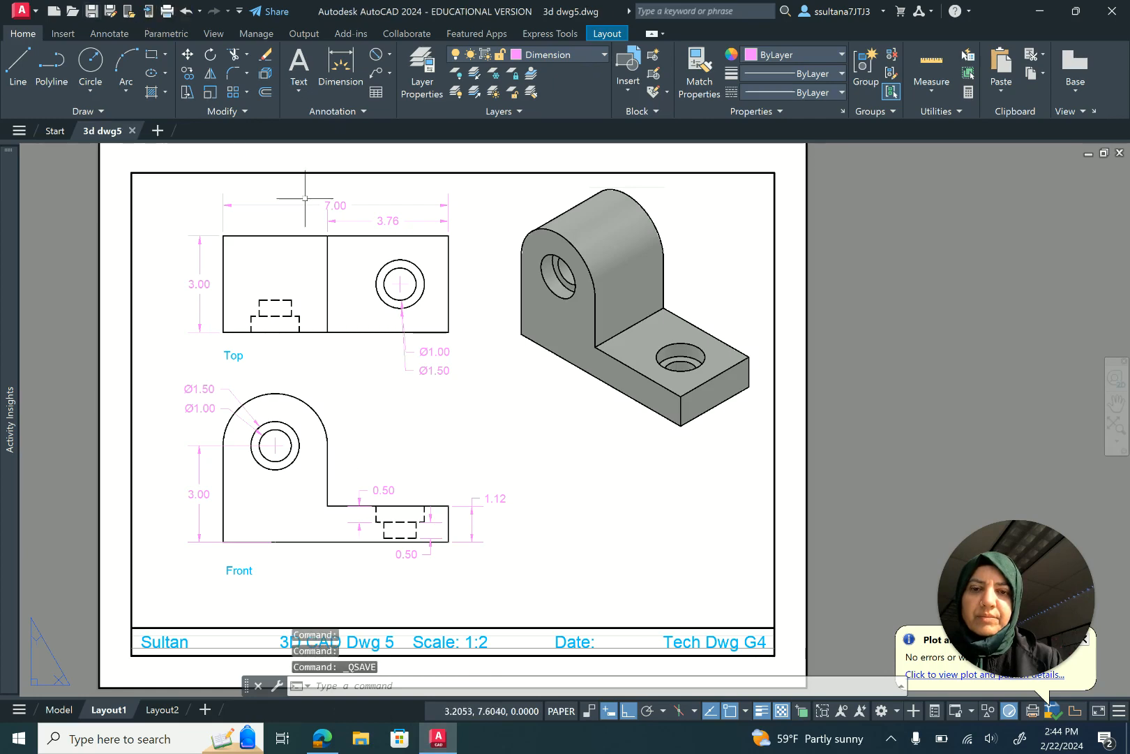
click(167, 12)
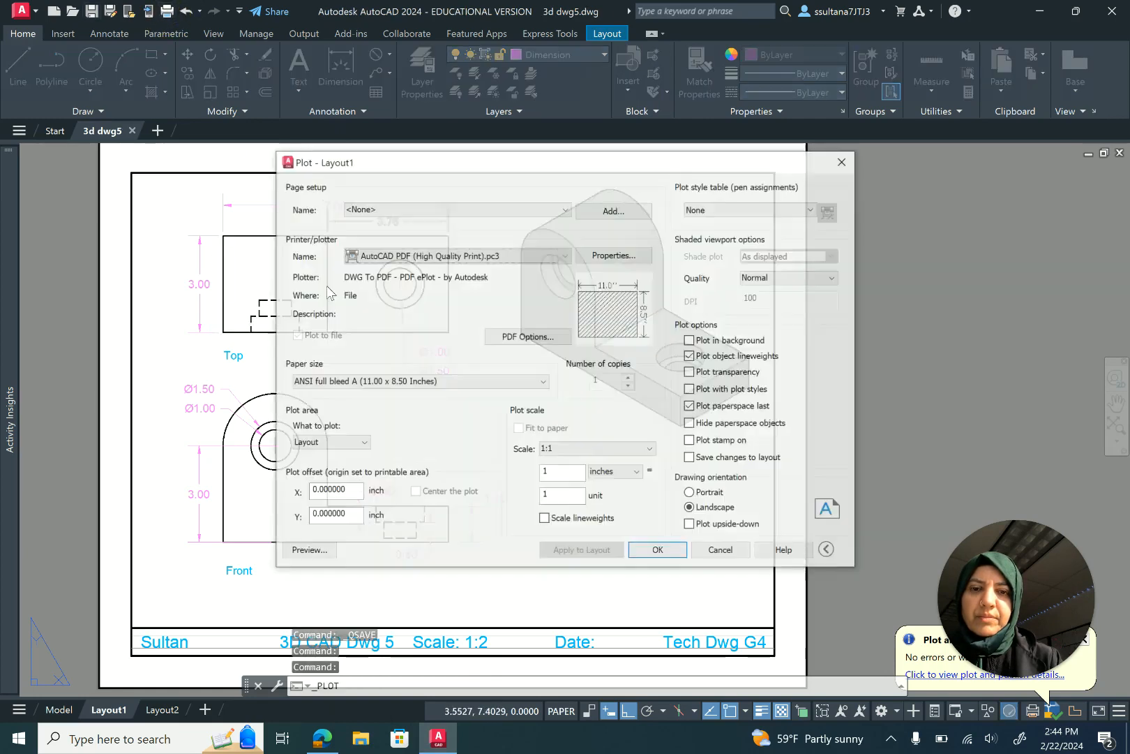
click(307, 551)
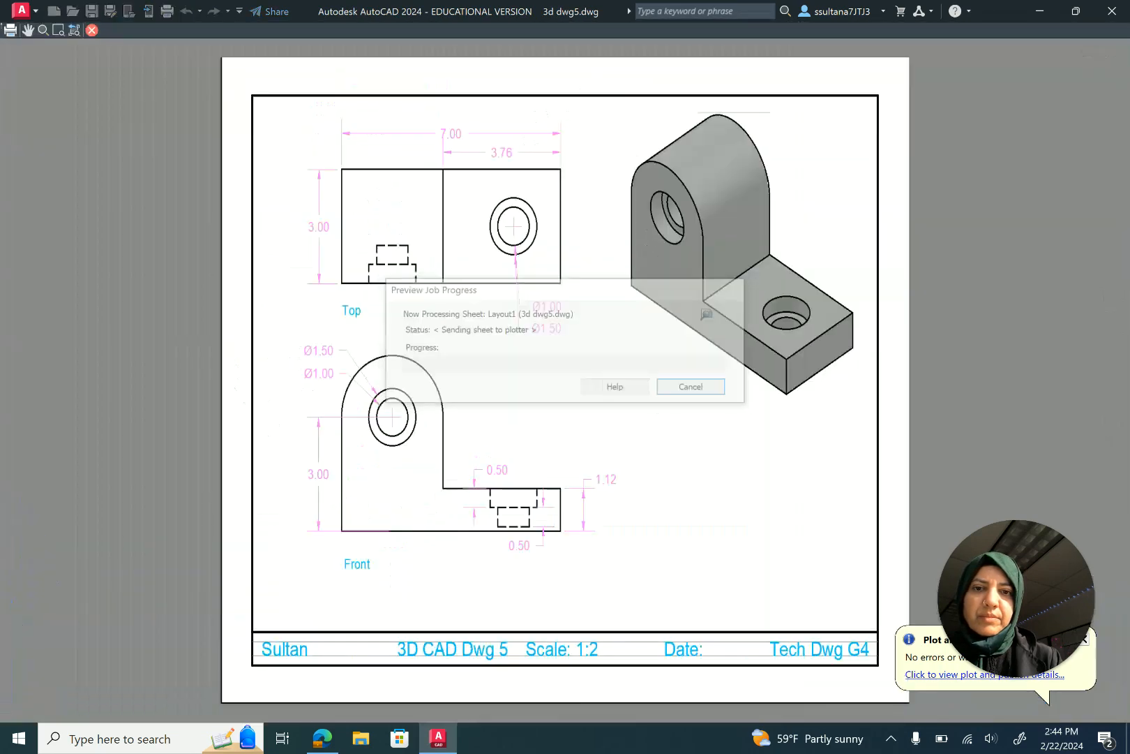
right_click(572, 373)
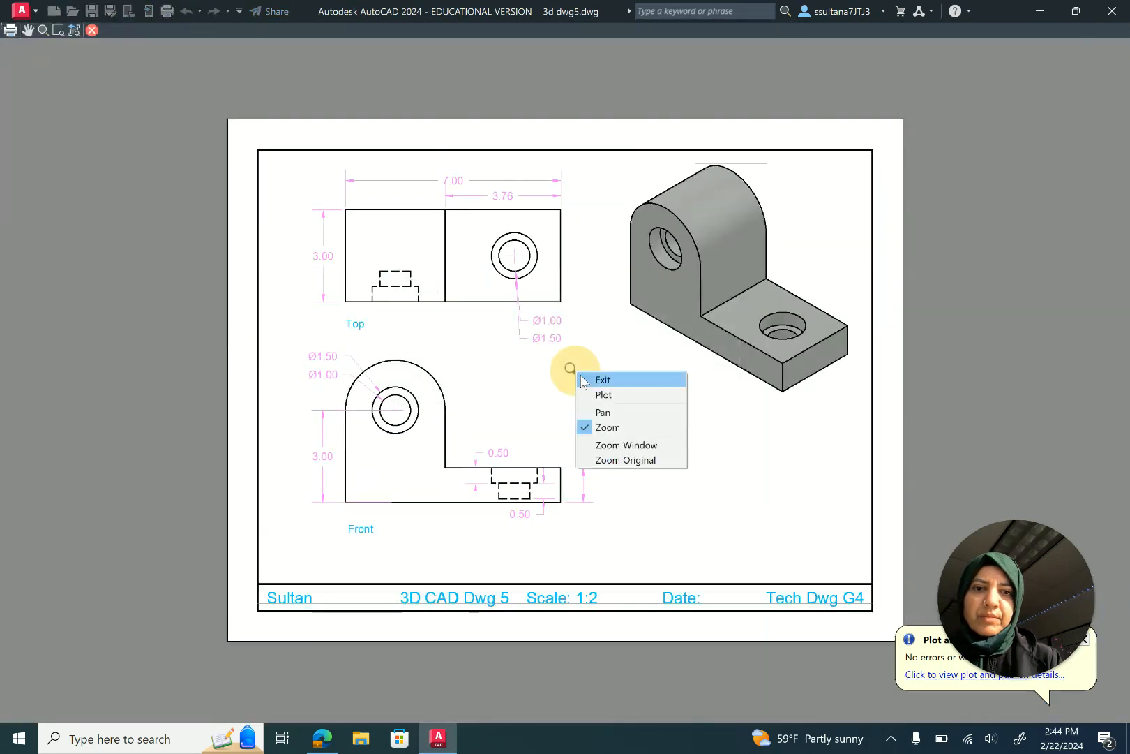
click(600, 379)
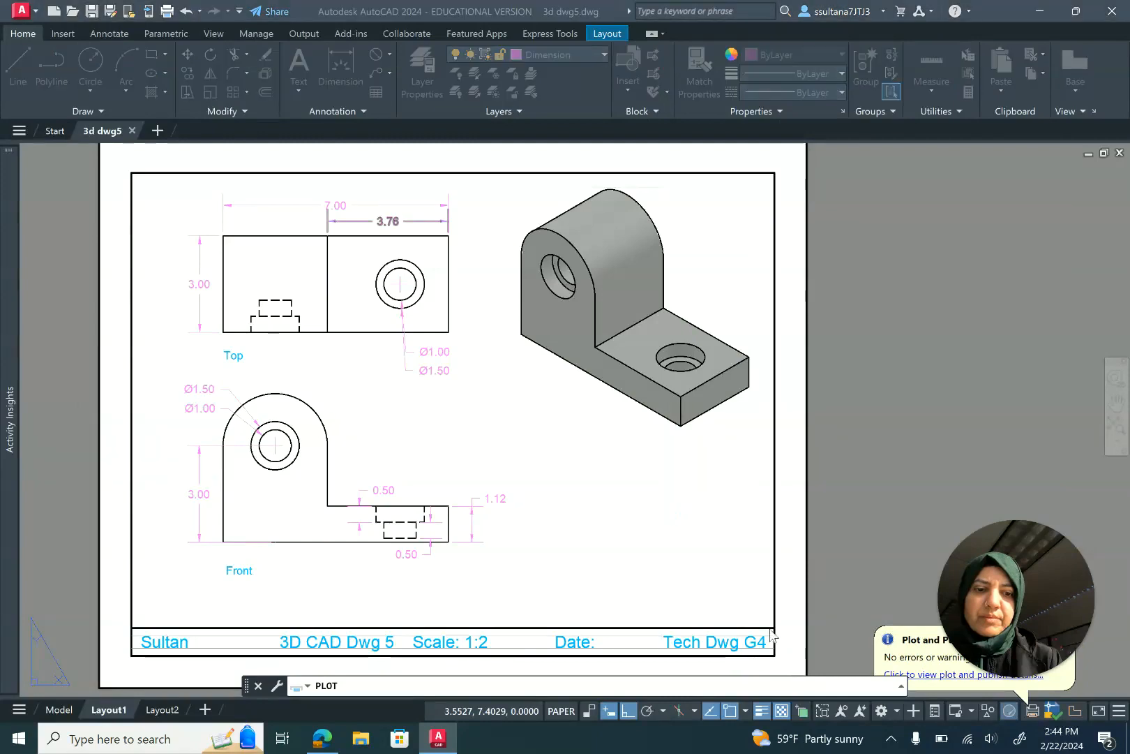
Step: Plot Layout1 to a PDF file named 3d dwg5-Layout1.pdf in the Documents folder
click(660, 551)
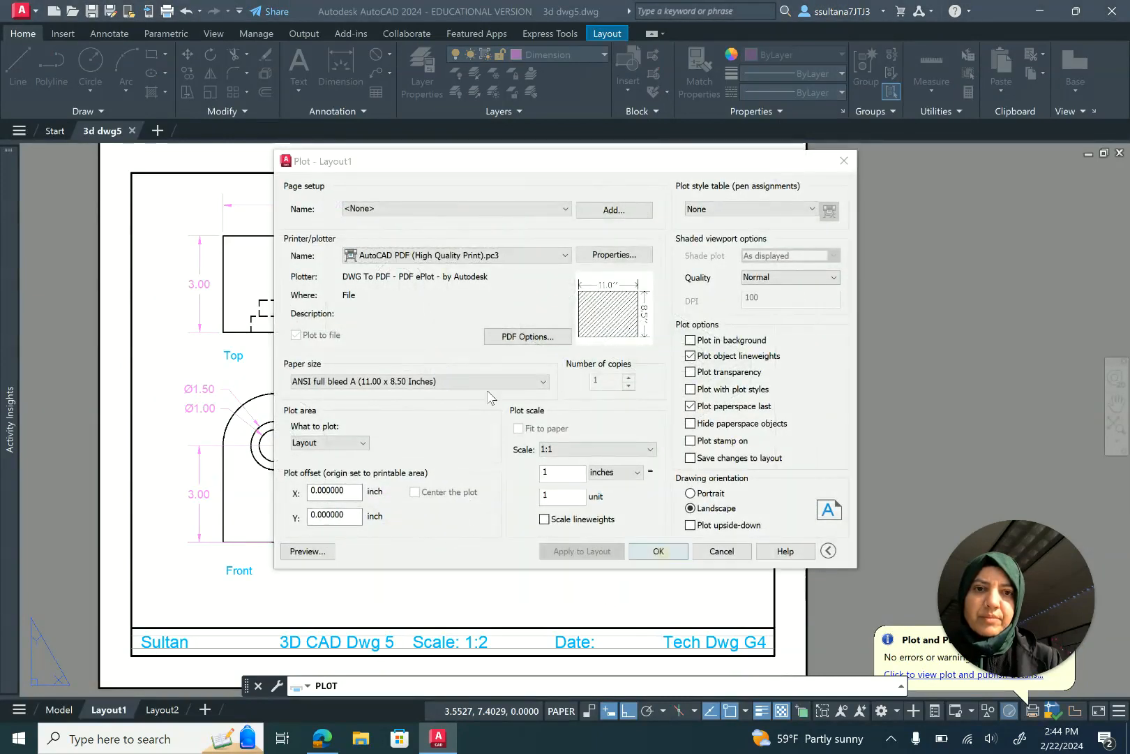
click(785, 512)
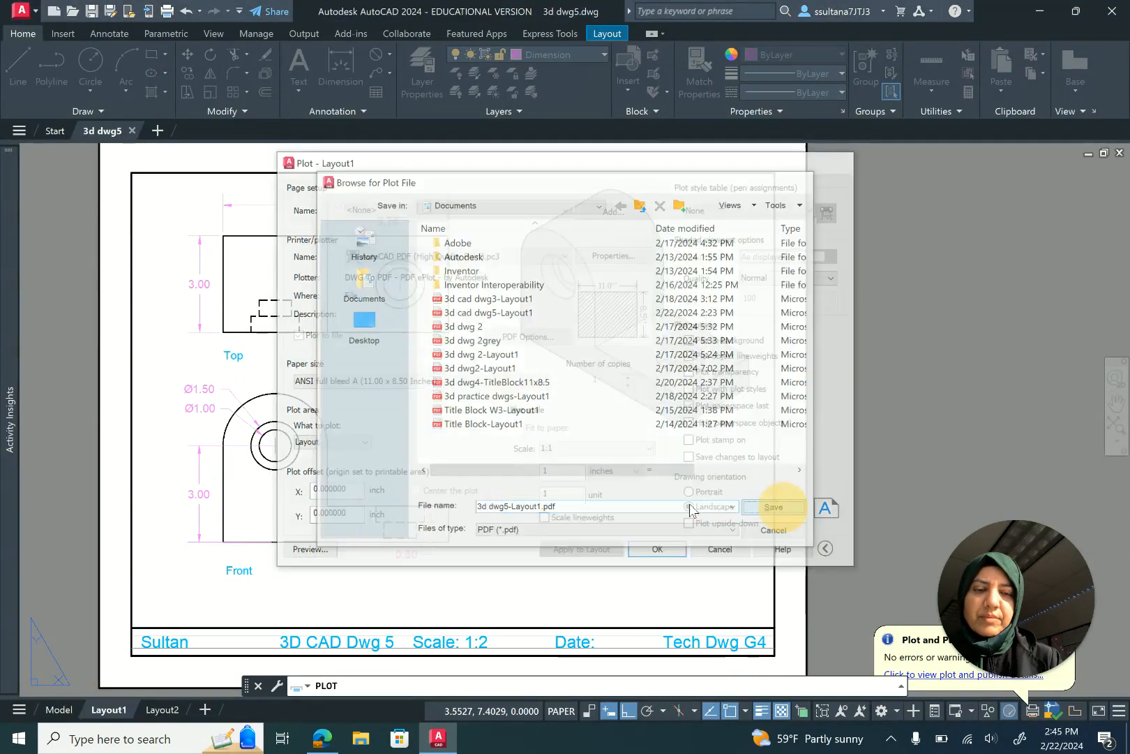